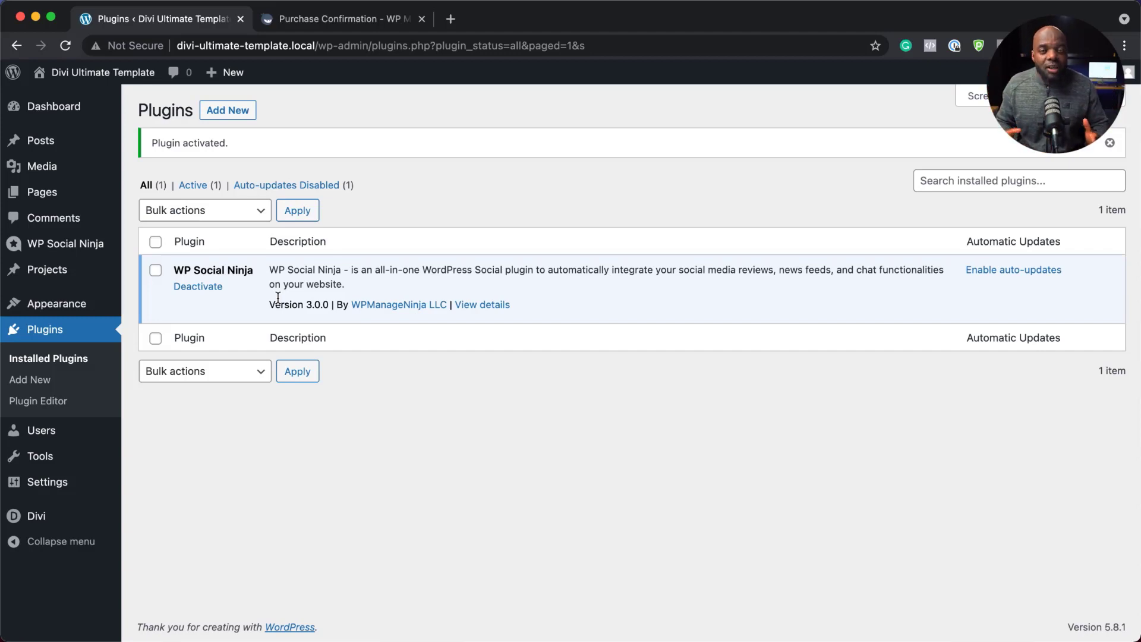
# Copy the WP Social Ninja Pro licence key from the purchase confirmation page and download wp-social-ninja-pro-3.0.0.zip
pyautogui.click(366, 20)
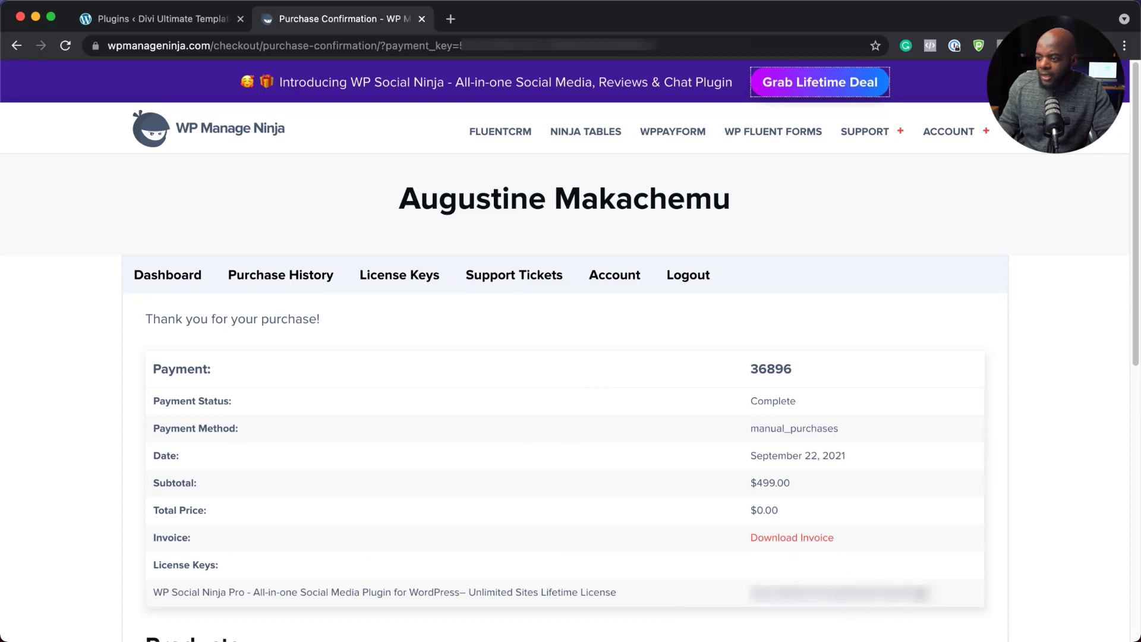
pyautogui.moveTo(940, 599); pyautogui.dragTo(746, 602)
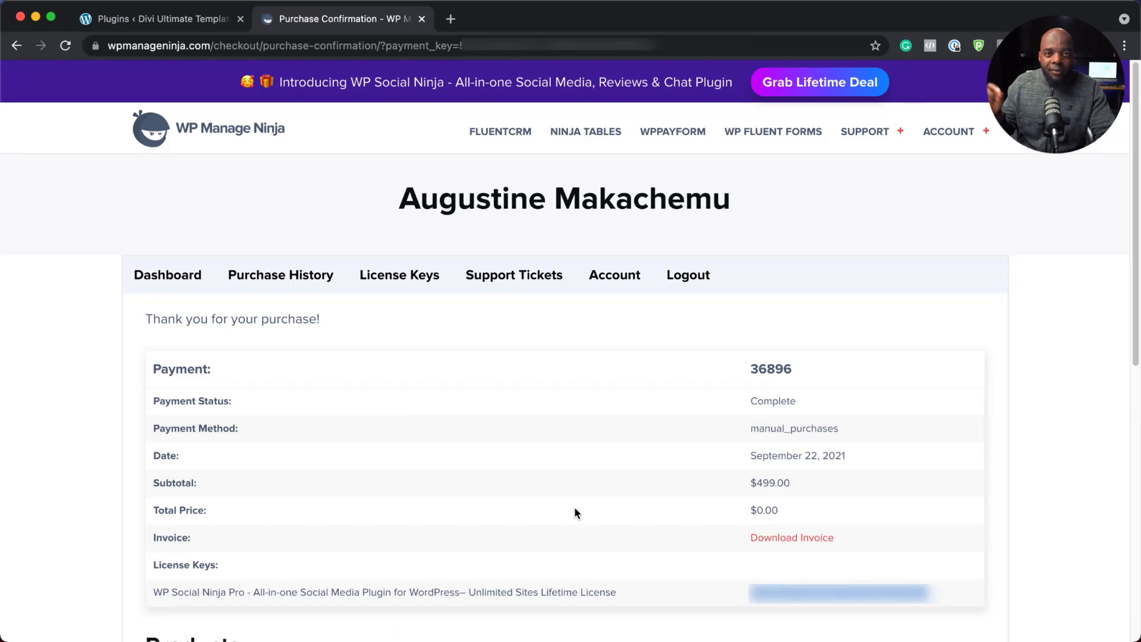
pyautogui.scroll(-5, 574, 507)
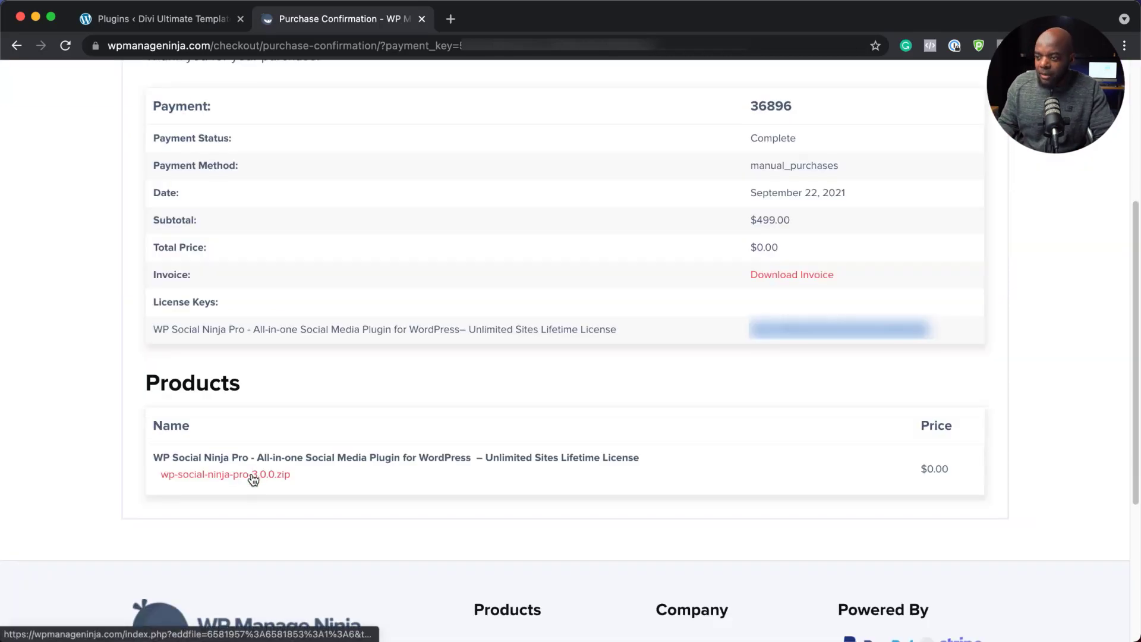
pyautogui.click(253, 479)
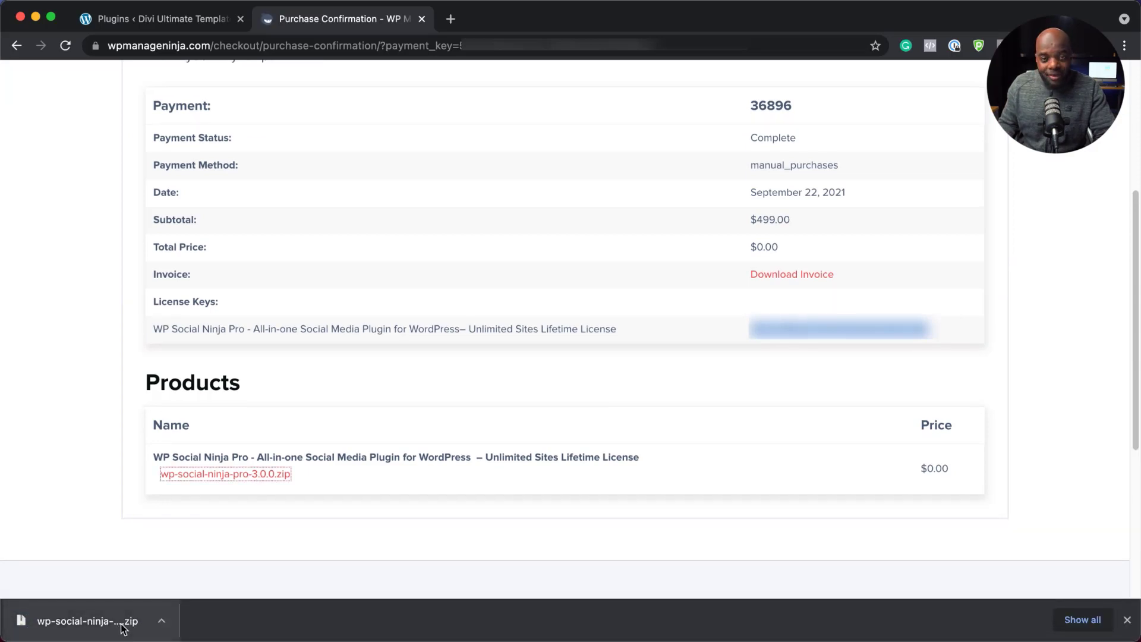
# Upload the downloaded WP Social Ninja Pro zip to the WordPress site as a new plugin, install it and activate it
pyautogui.click(194, 26)
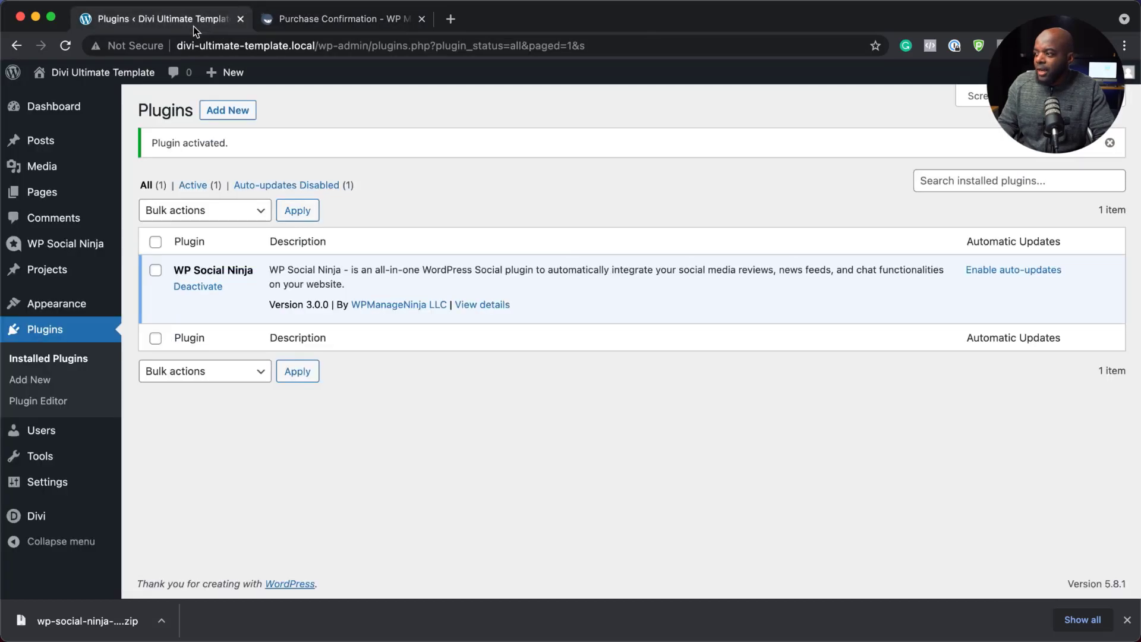
pyautogui.click(230, 112)
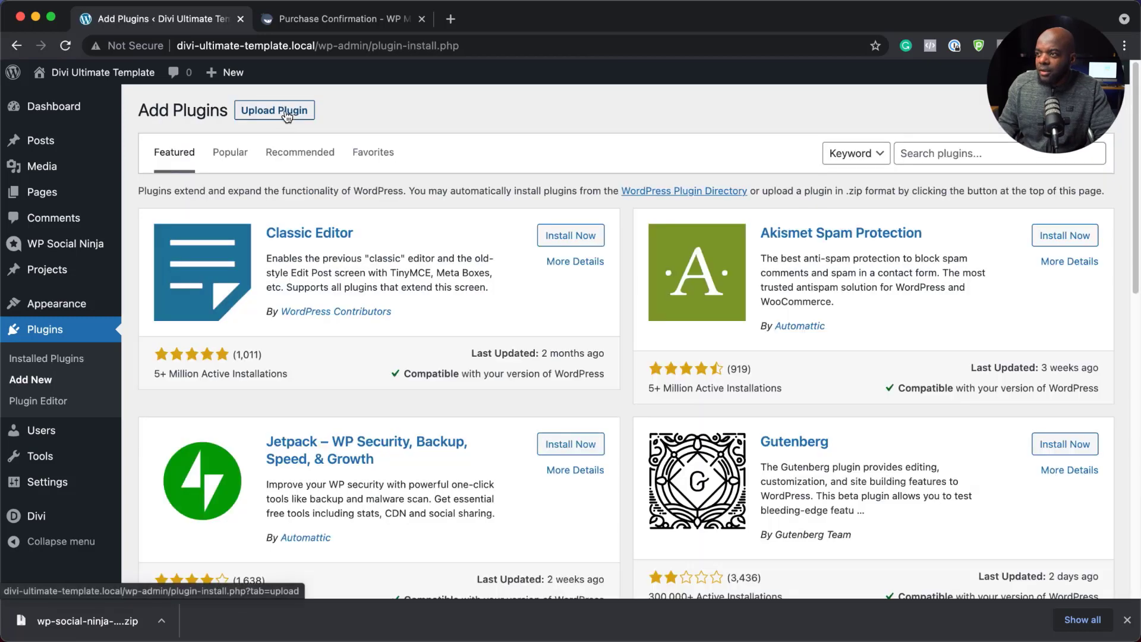
pyautogui.click(275, 112)
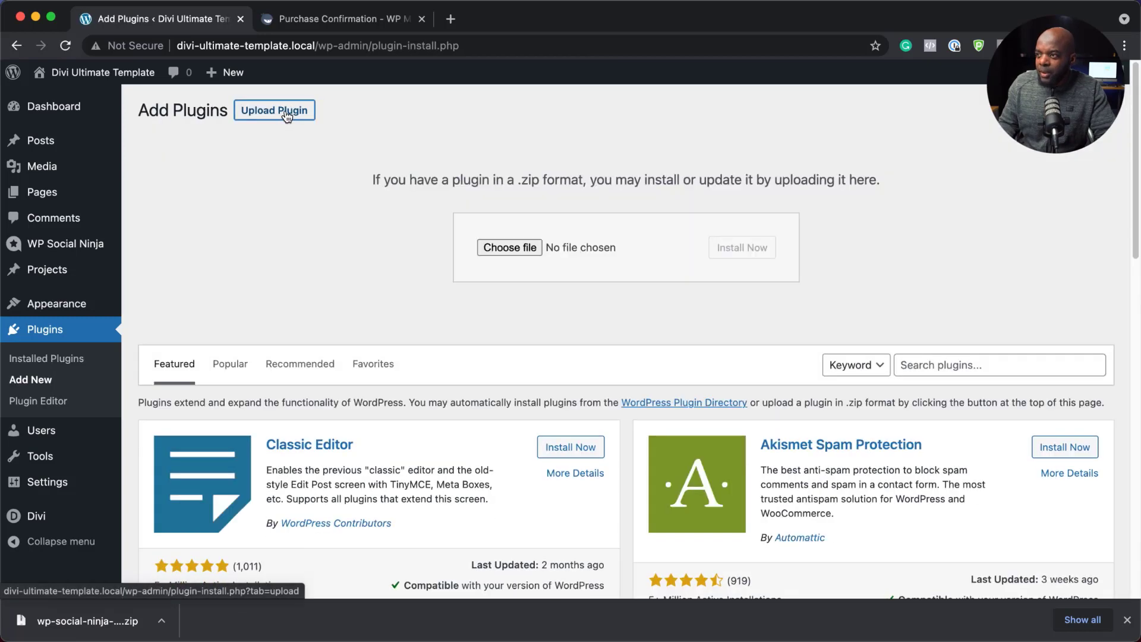
pyautogui.moveTo(72, 622); pyautogui.dragTo(649, 253)
pyautogui.click(742, 252)
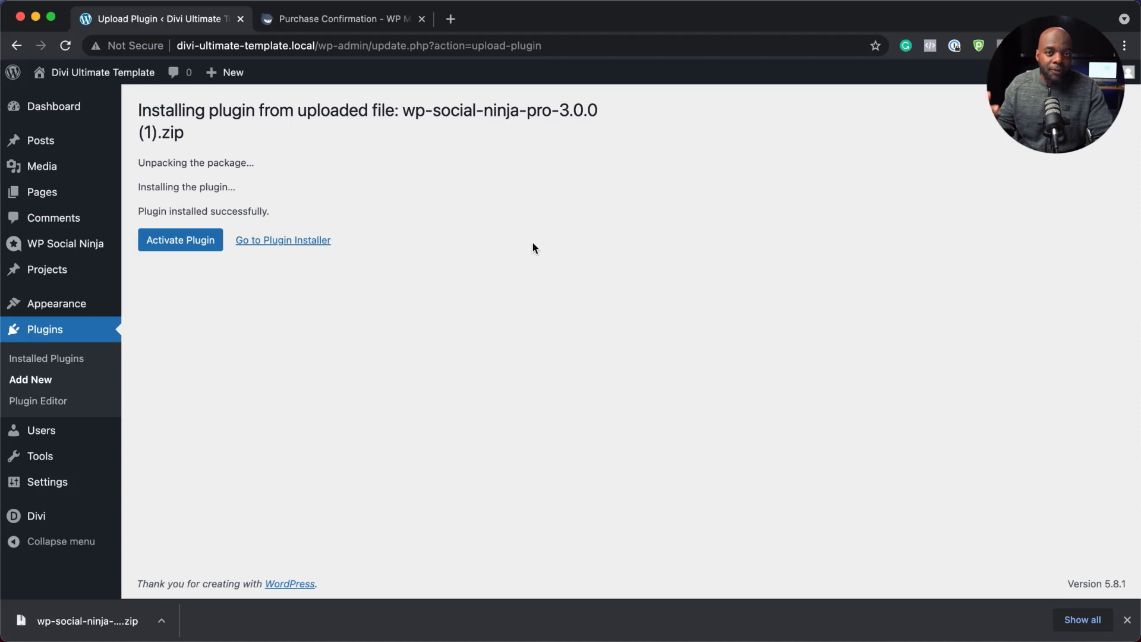
pyautogui.click(182, 249)
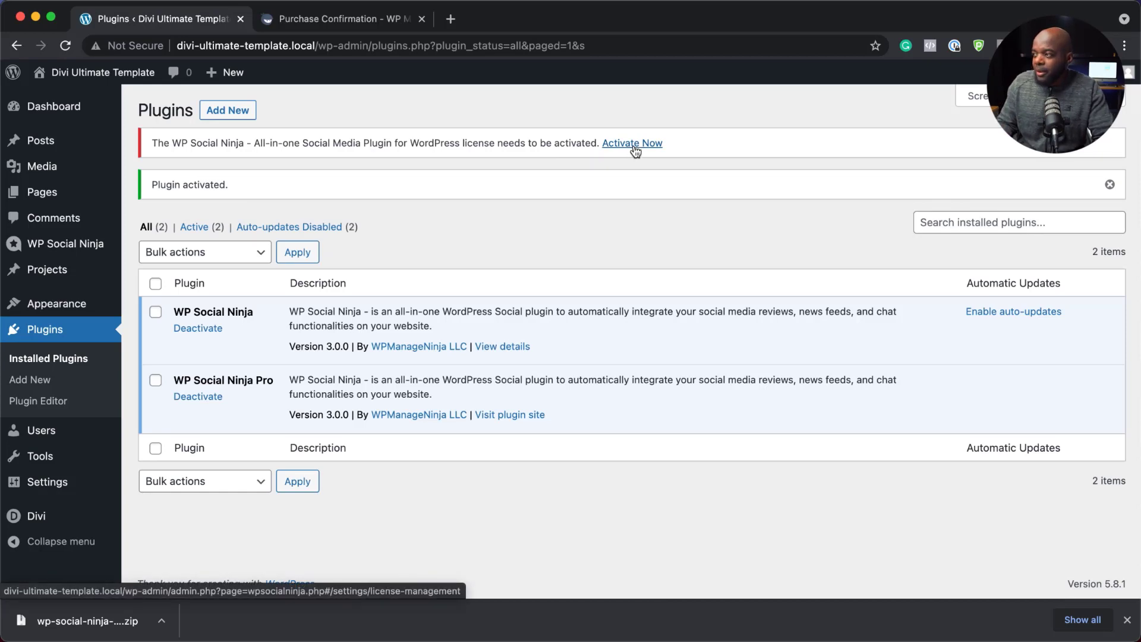
# Enter the copied licence key in WP Social Ninja's License Management and verify it
pyautogui.click(634, 145)
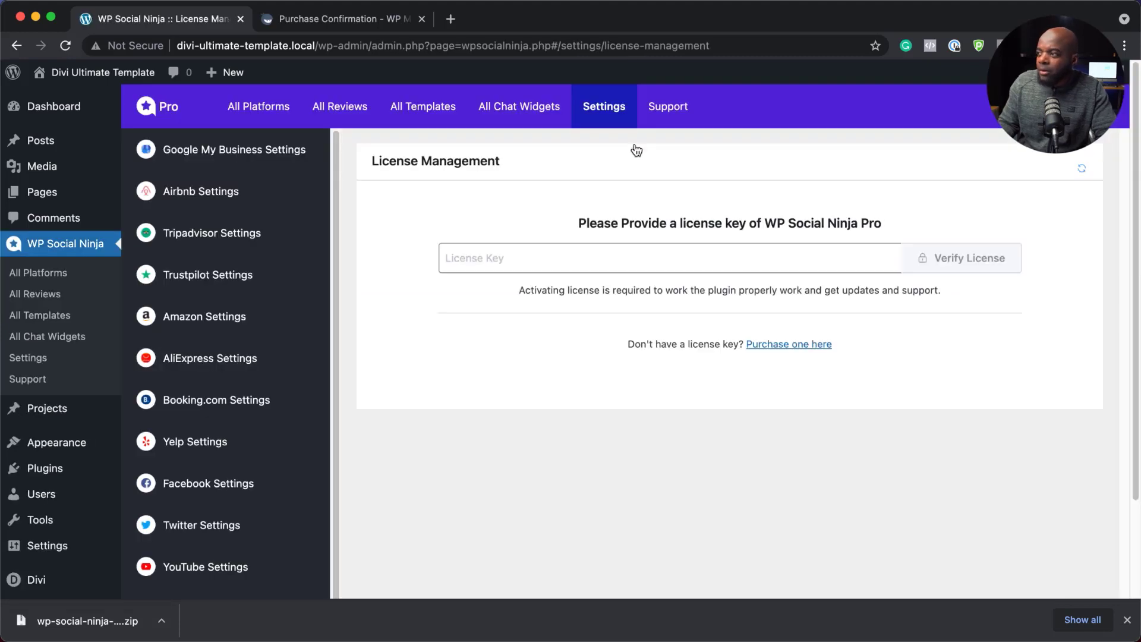
pyautogui.click(569, 258)
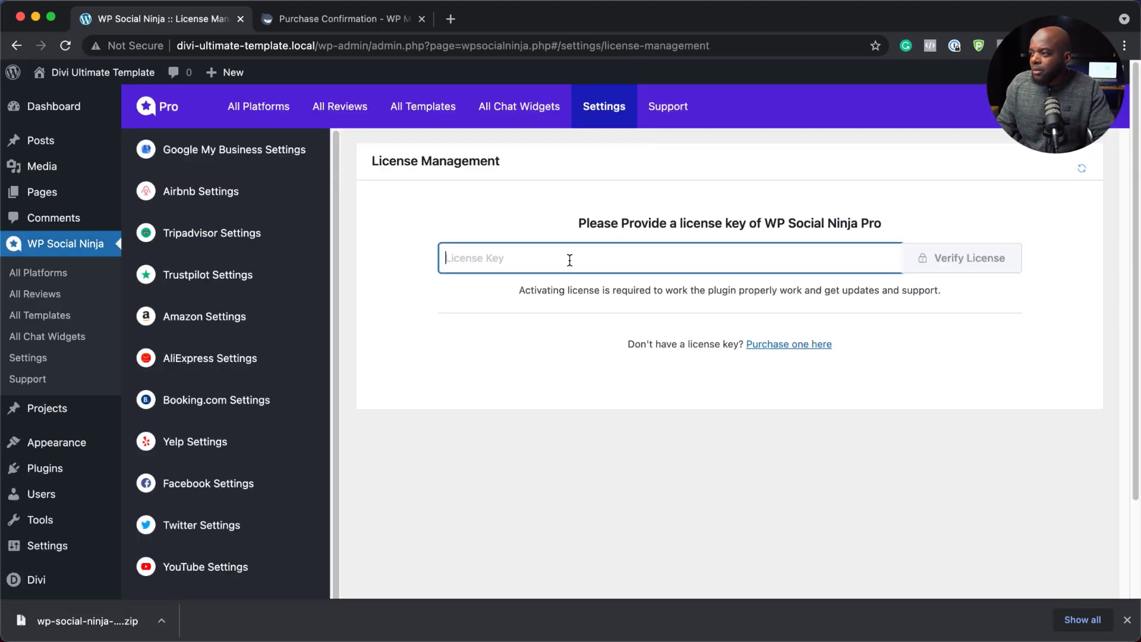
pyautogui.press('super+v')
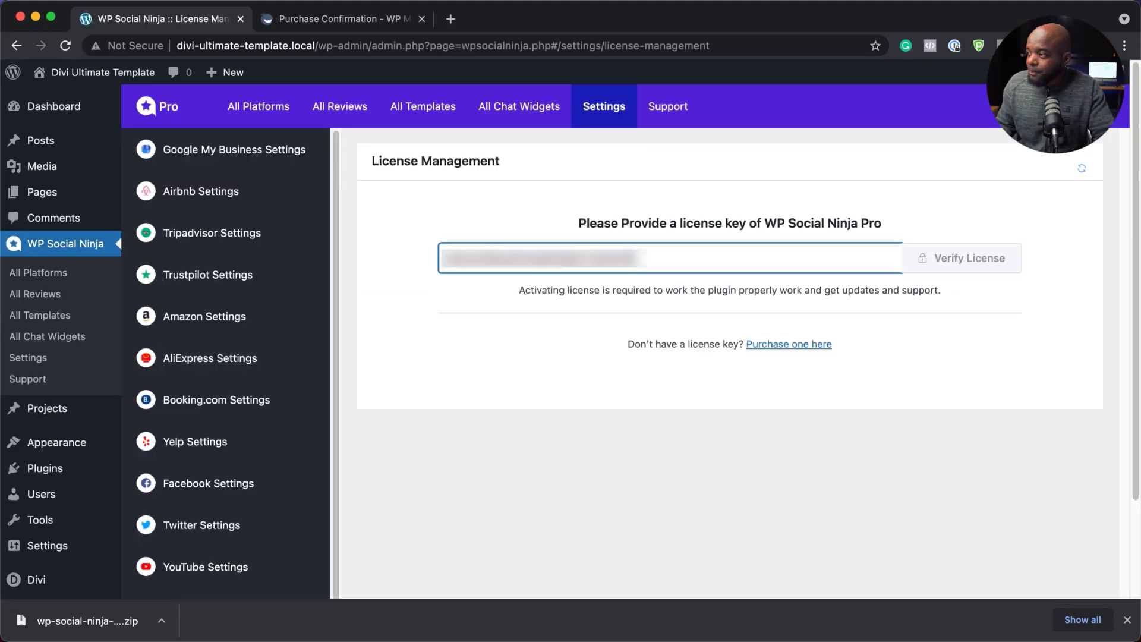
pyautogui.click(986, 261)
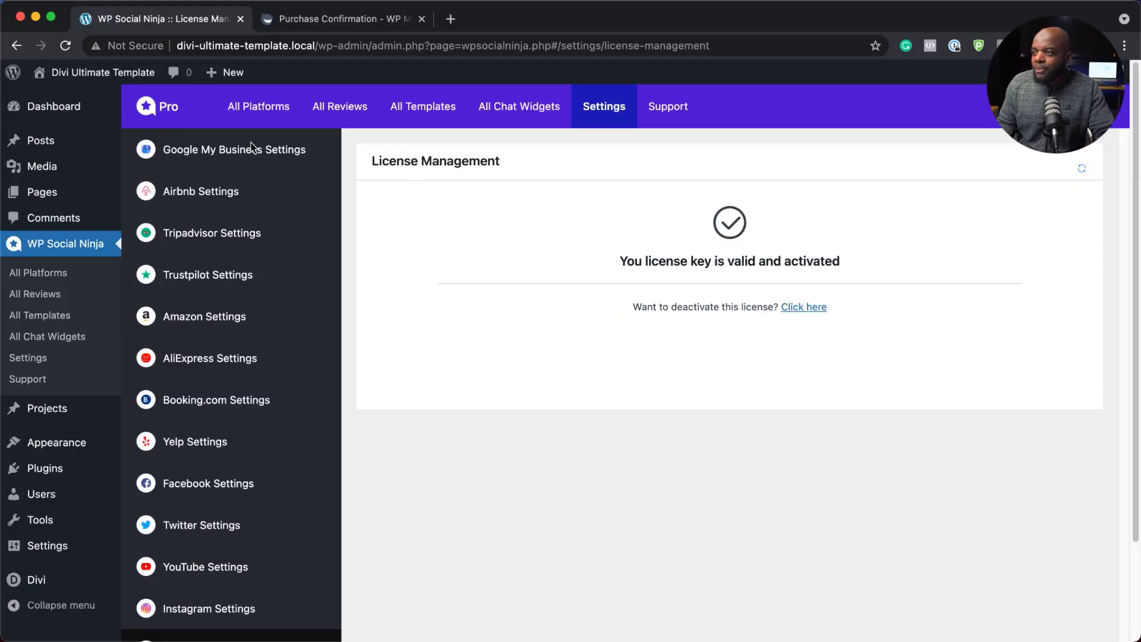
# Look through WP Social Ninja's platform overview, covering the social feeds, social reviews and social chats sections
pyautogui.click(265, 110)
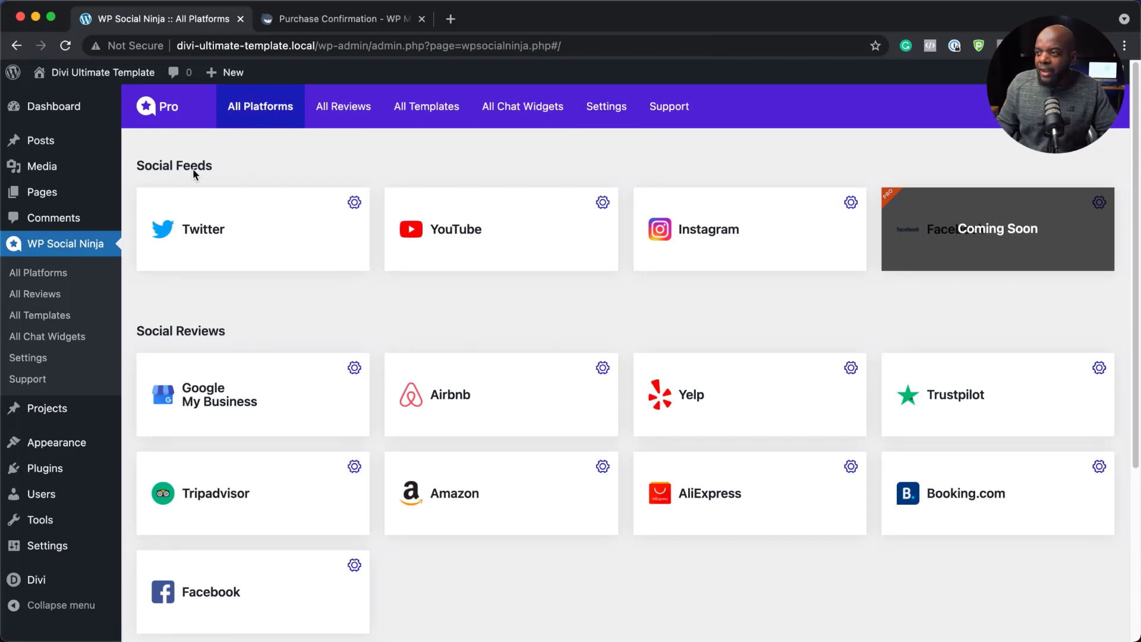
pyautogui.scroll(-2, 533, 594)
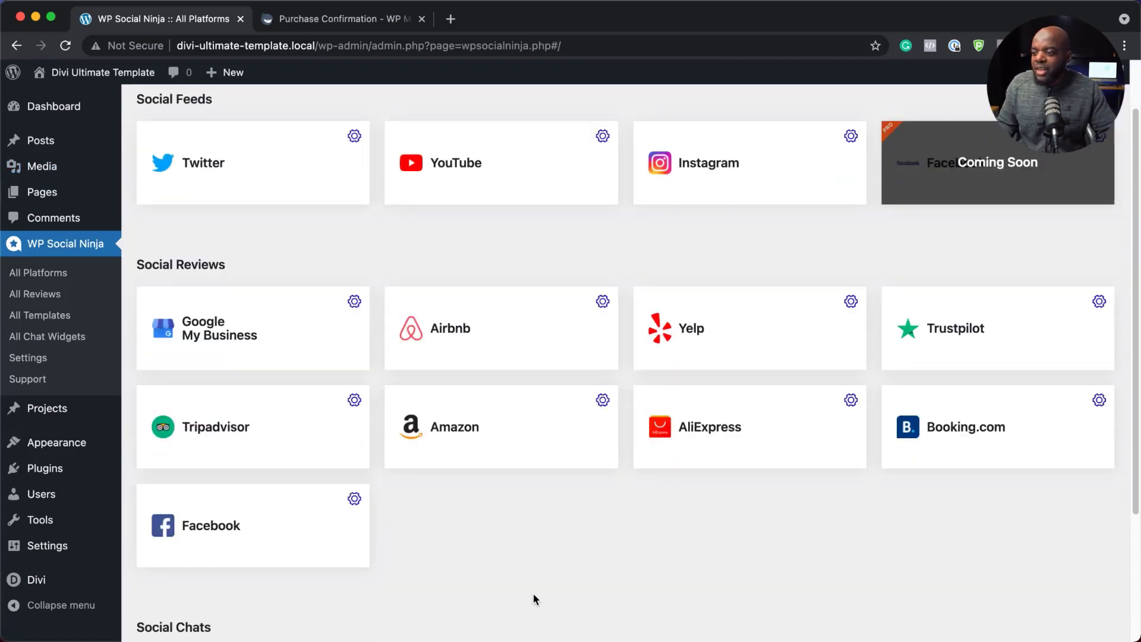
pyautogui.scroll(-3, 534, 597)
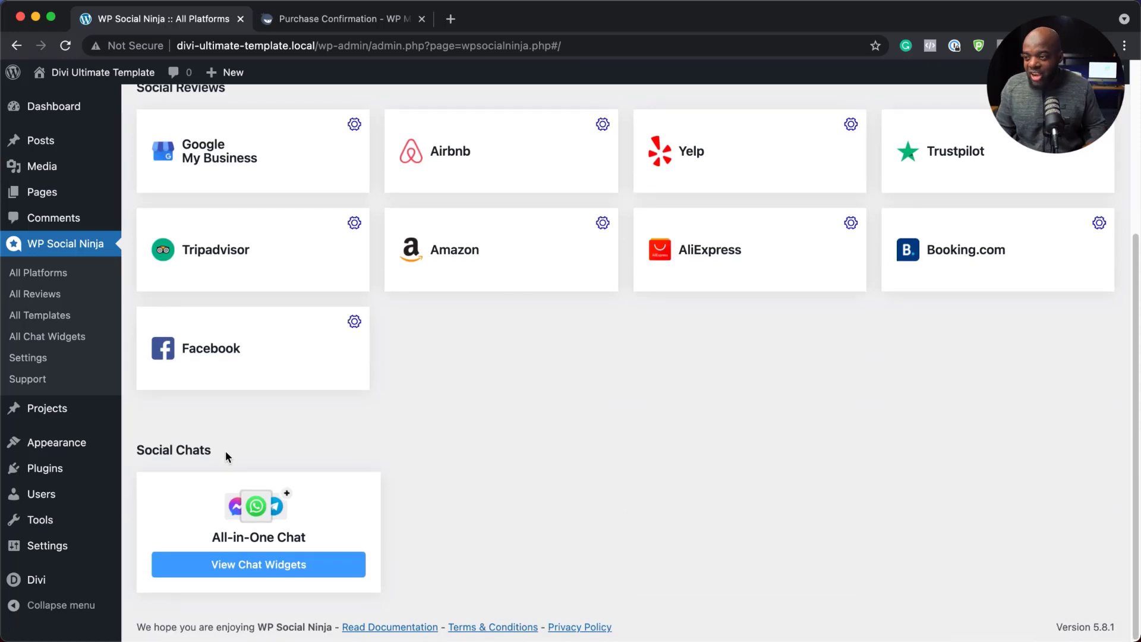
pyautogui.scroll(4, 284, 333)
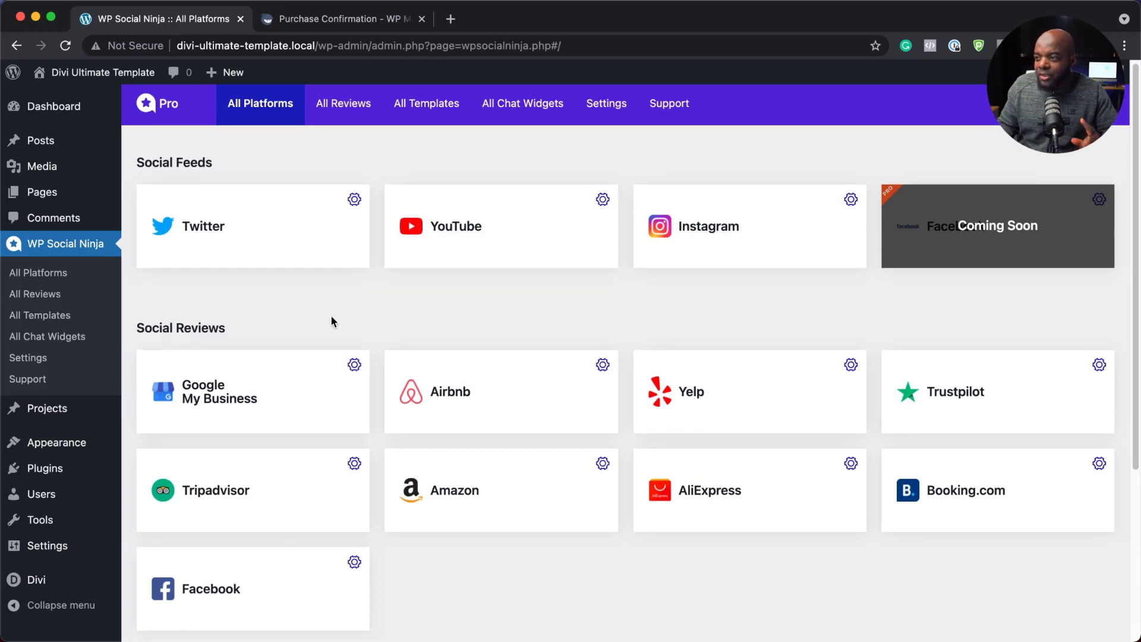
pyautogui.scroll(-2, 331, 321)
pyautogui.scroll(-1, 331, 321)
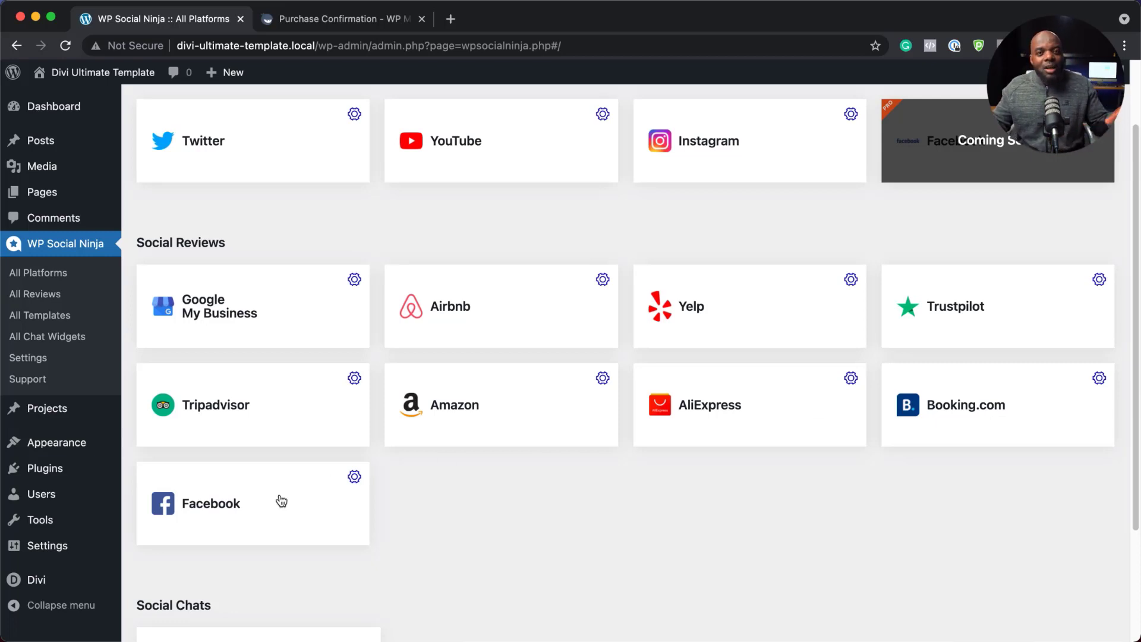
pyautogui.scroll(-5, 281, 501)
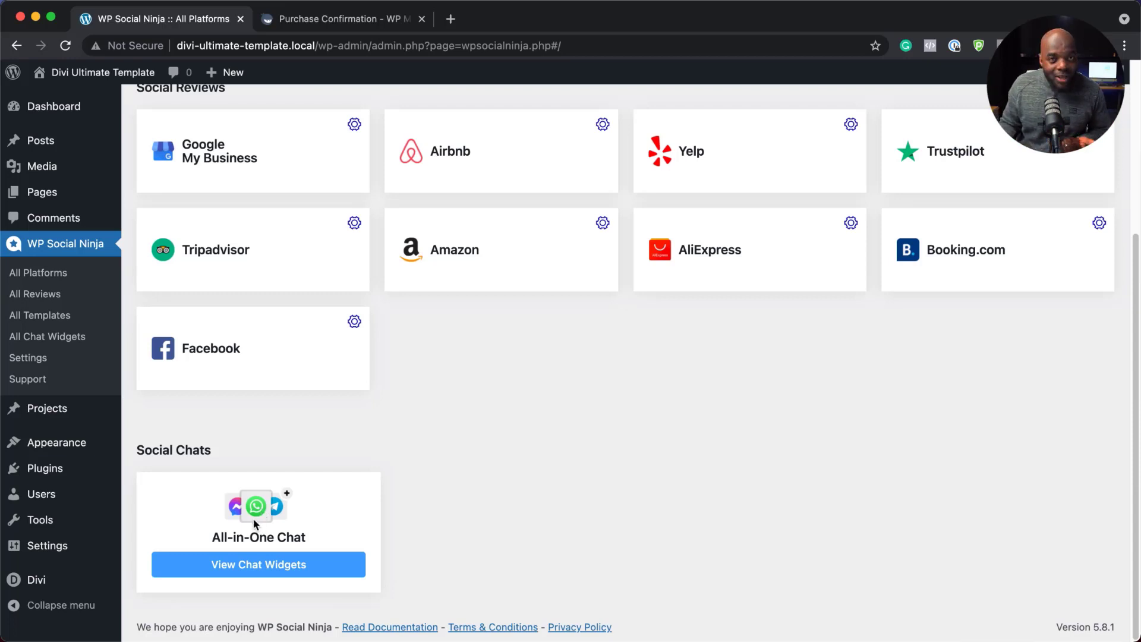
# Create a new chat widget and bring up the full list of channels that can be added to it
pyautogui.click(264, 574)
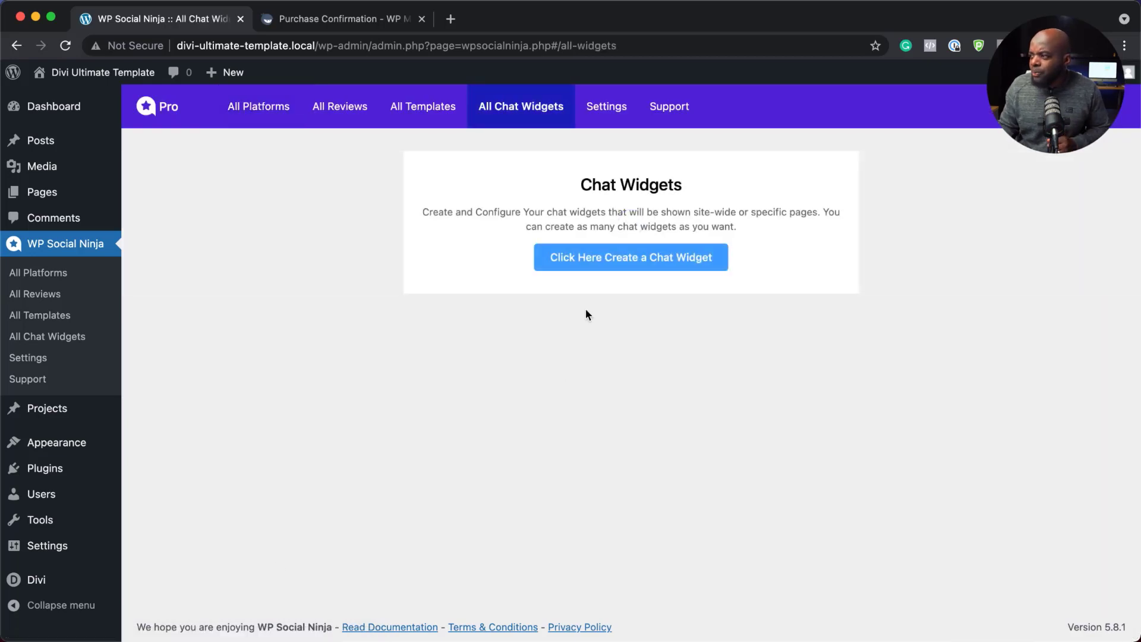
pyautogui.click(630, 265)
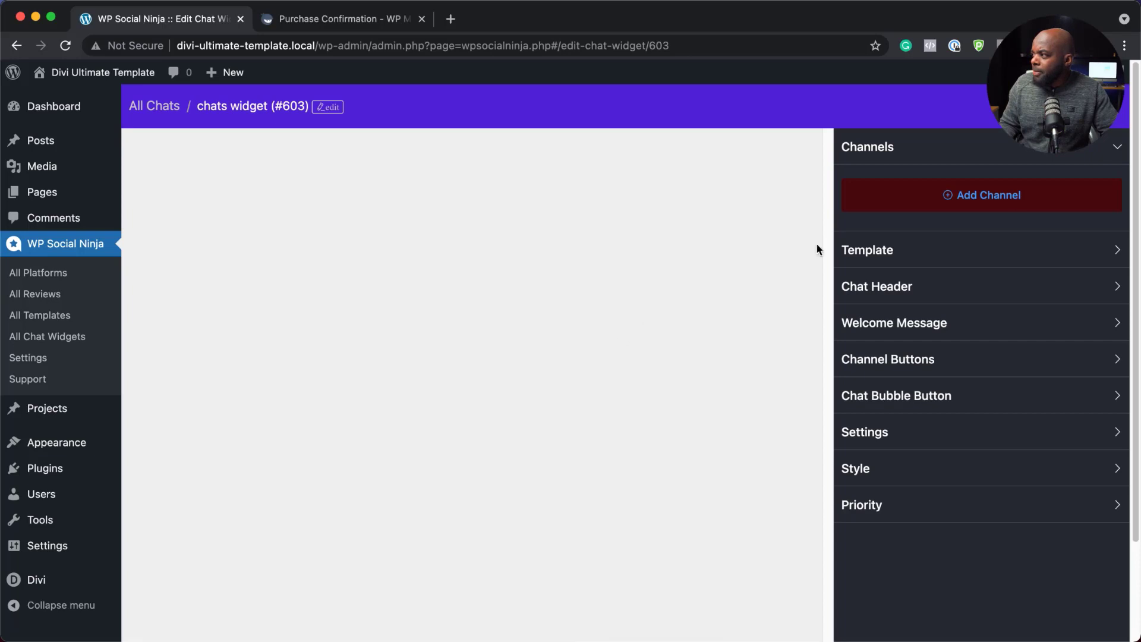
pyautogui.click(1005, 199)
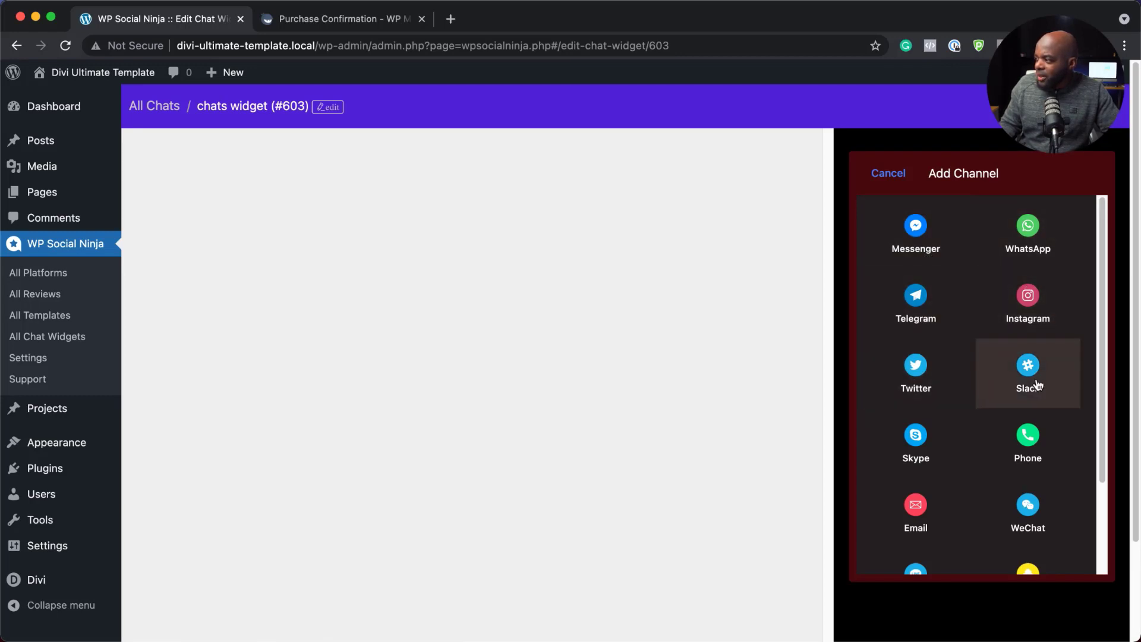
pyautogui.scroll(-3, 969, 446)
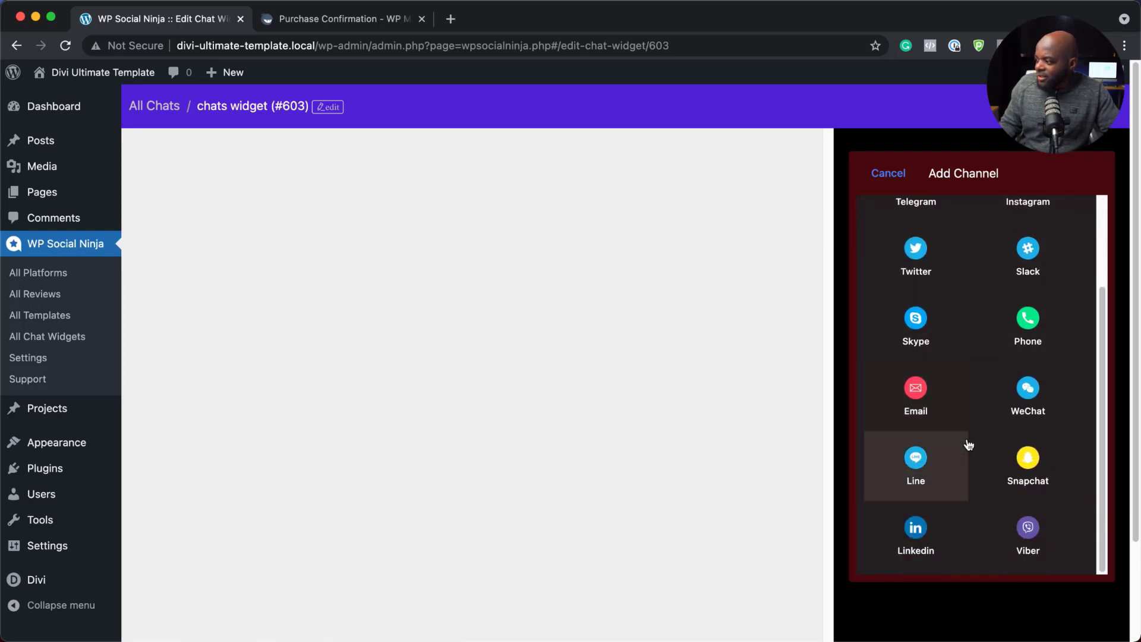
pyautogui.scroll(3, 969, 444)
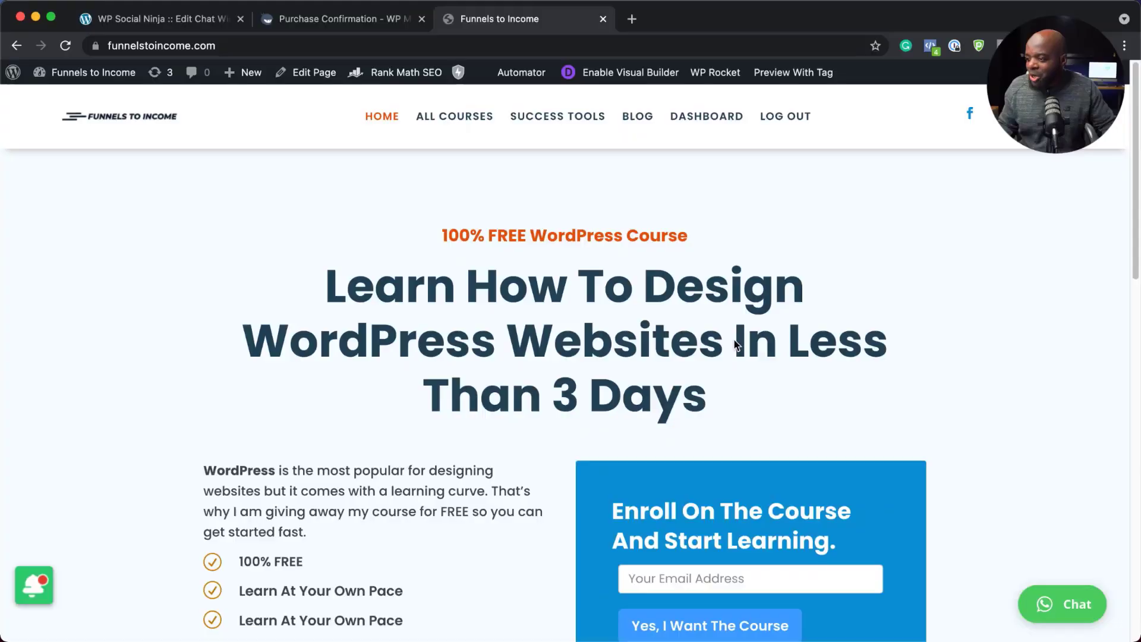
# Try the WhatsApp chat widget on the Funnels to Income site, close the WhatsApp page and return to the chat widget editor
pyautogui.click(1080, 612)
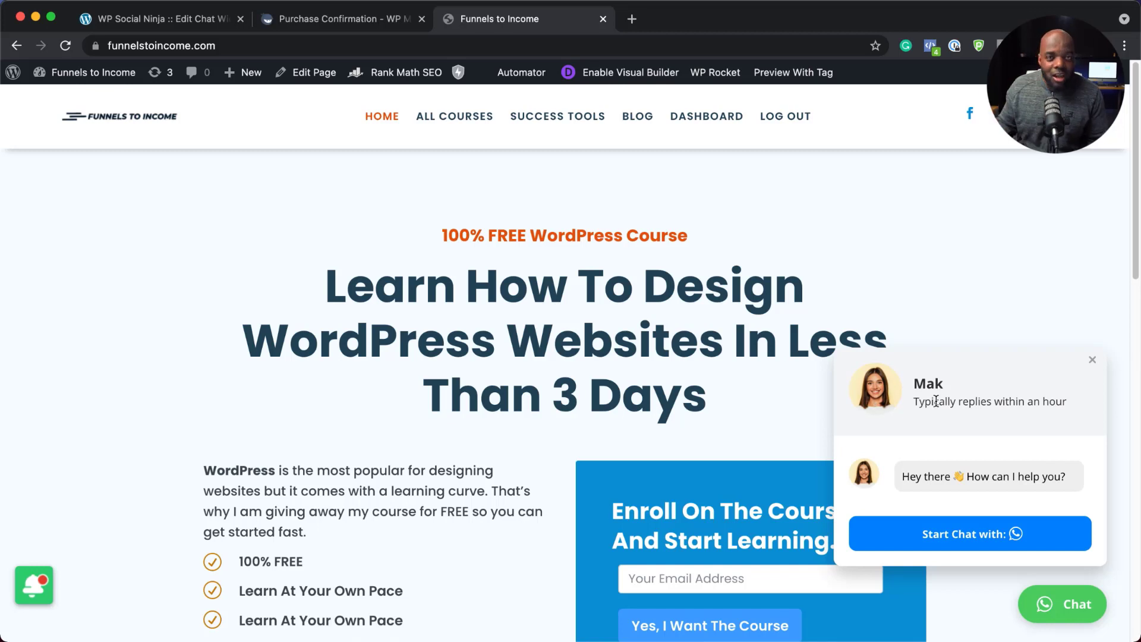
pyautogui.click(977, 538)
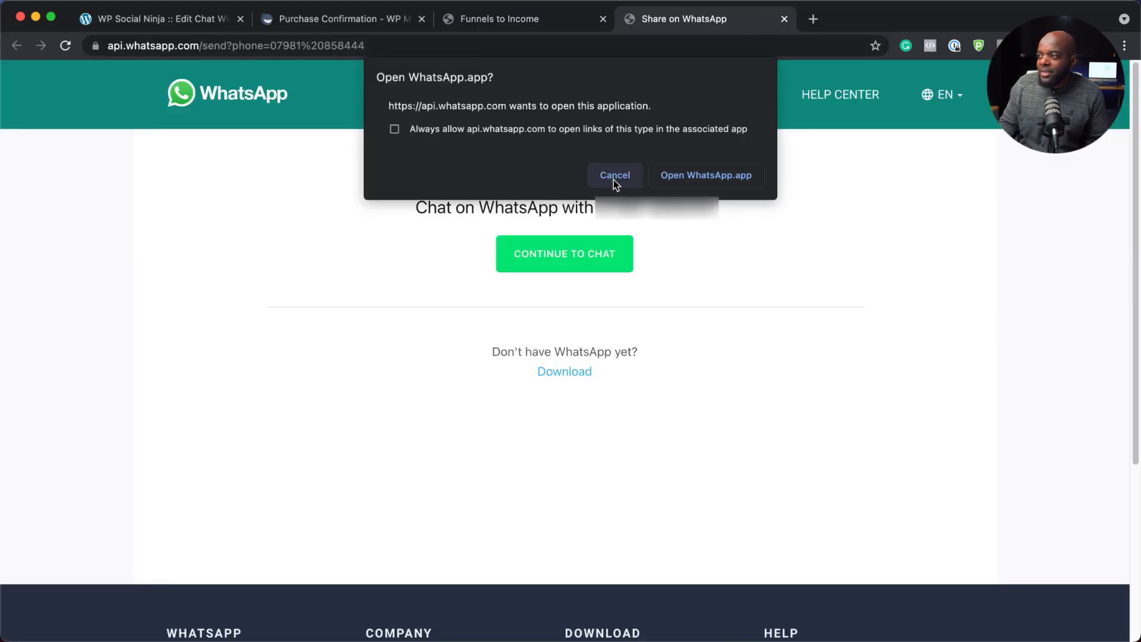
pyautogui.click(784, 19)
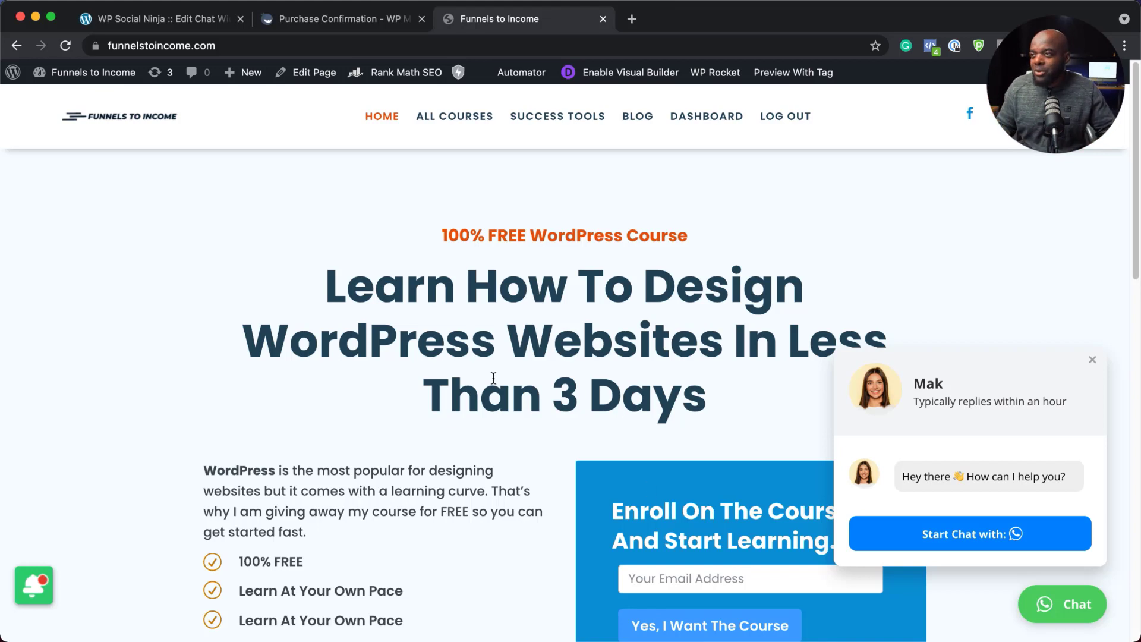
pyautogui.click(199, 19)
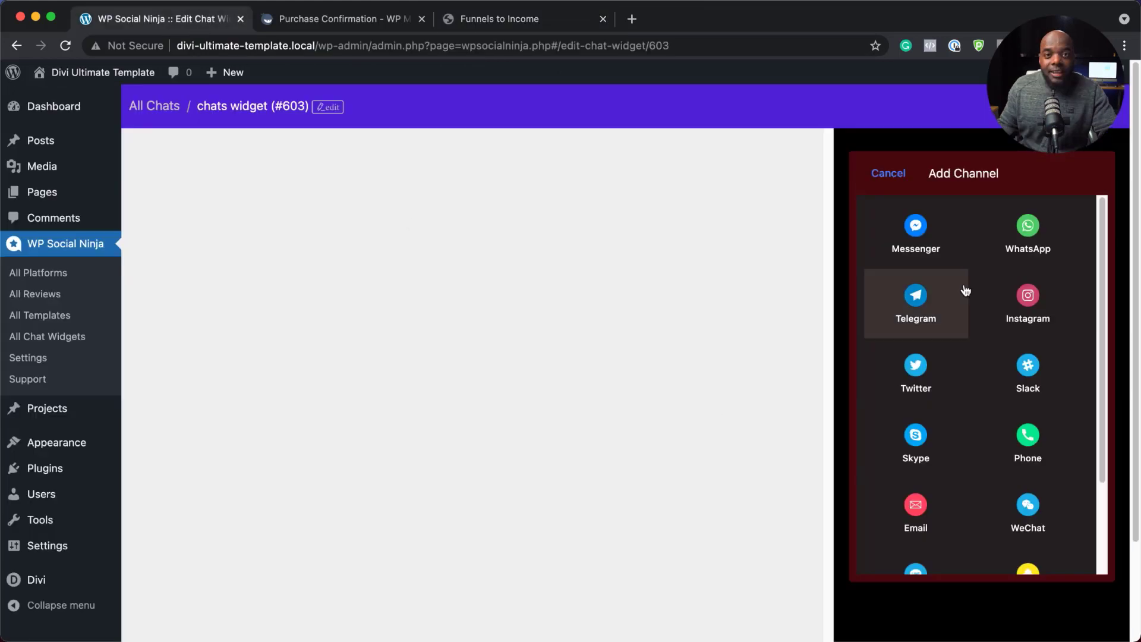
# Open the Messenger channel and copy the full conversation link from the Facebook Messenger page
pyautogui.click(931, 233)
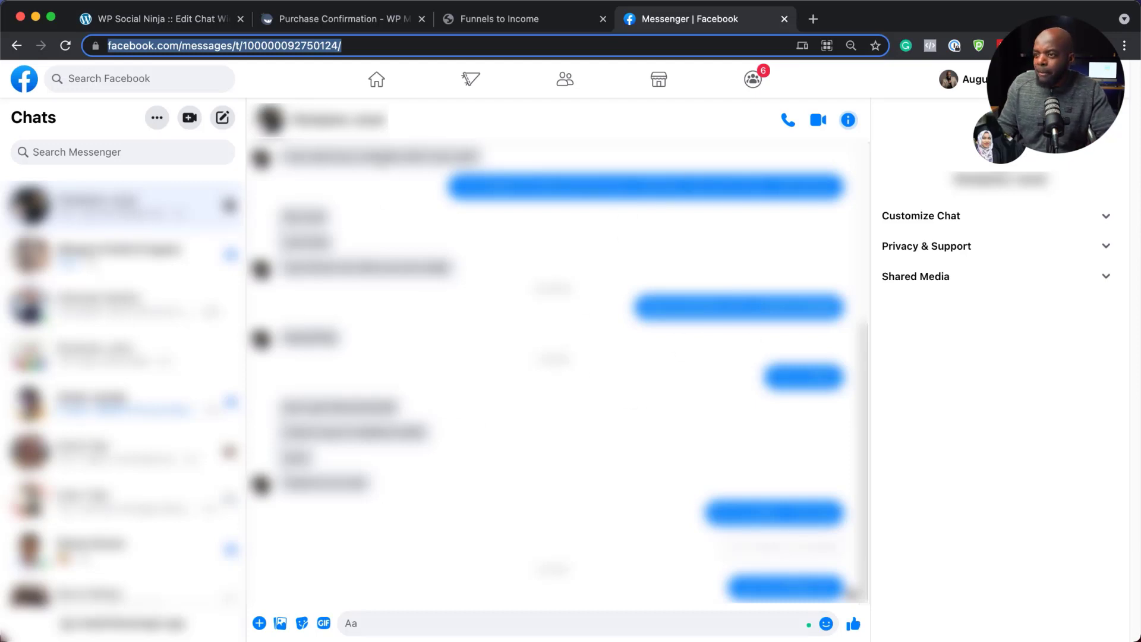
pyautogui.doubleClick(379, 45)
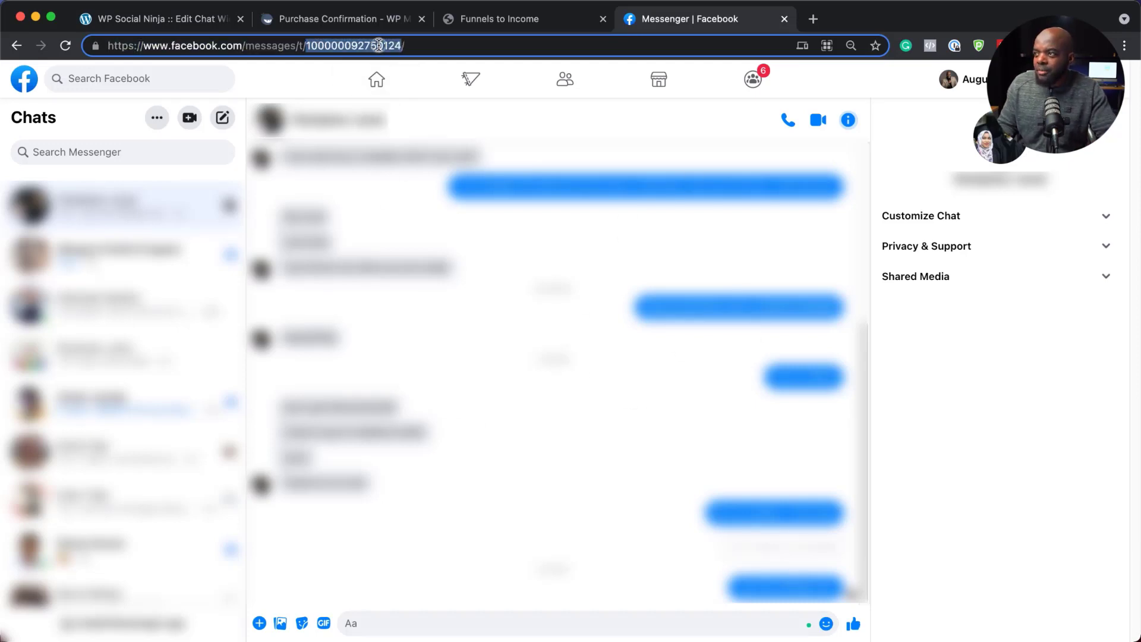
pyautogui.tripleClick(379, 45)
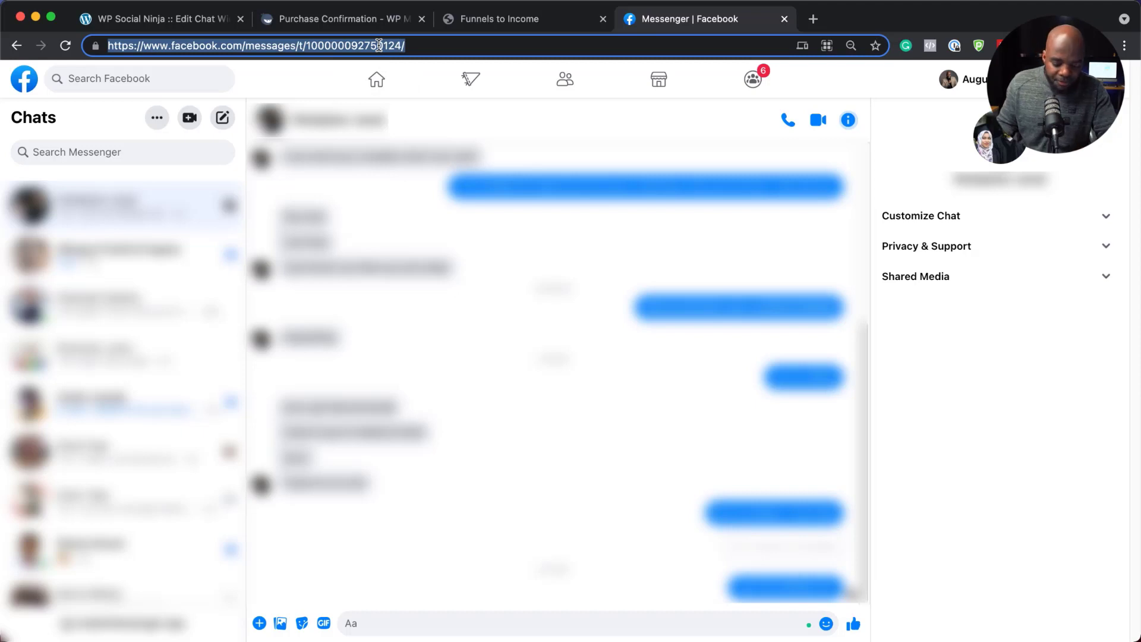
# Return to the chat widget editor and add a Messenger channel using the copied Facebook conversation link
pyautogui.click(164, 19)
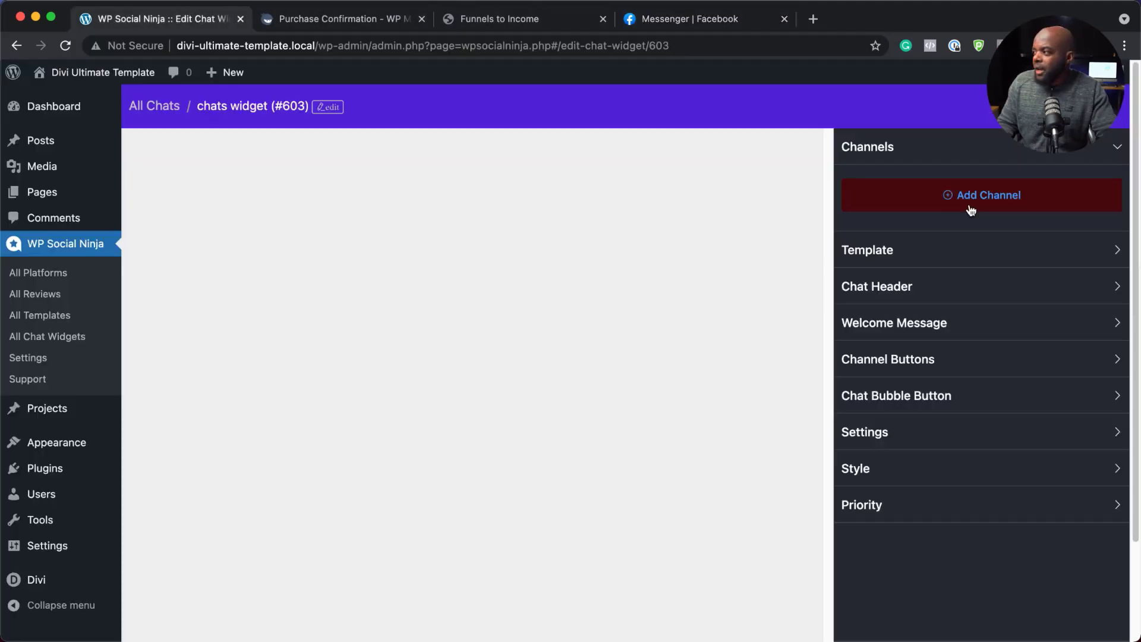
pyautogui.click(974, 196)
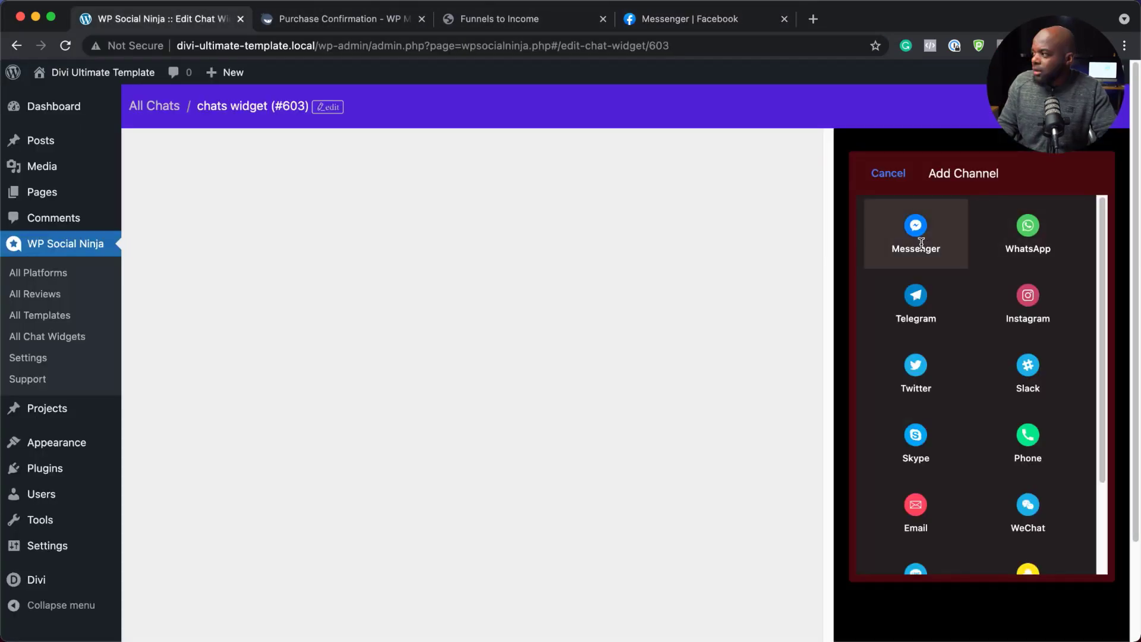
pyautogui.click(918, 244)
pyautogui.click(916, 225)
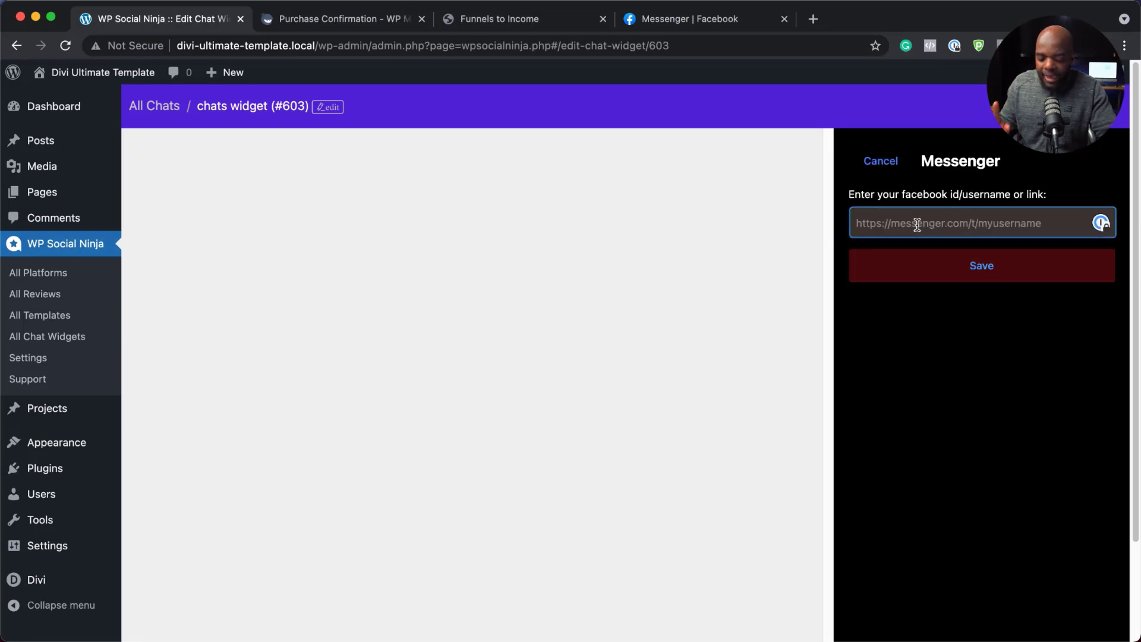
pyautogui.press('super+v')
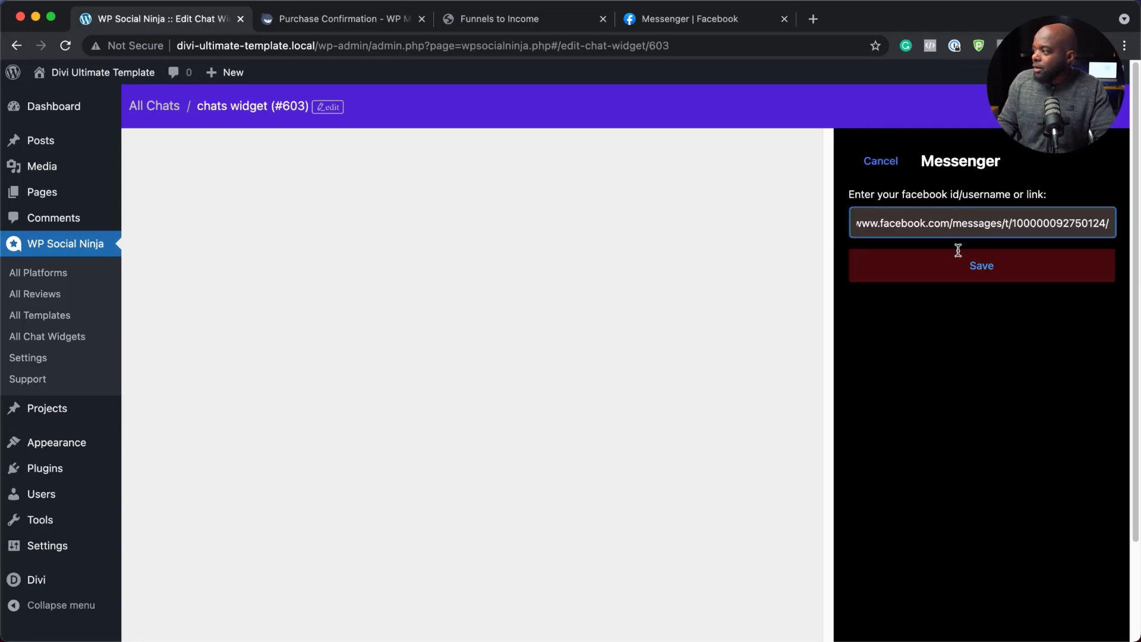
pyautogui.click(990, 265)
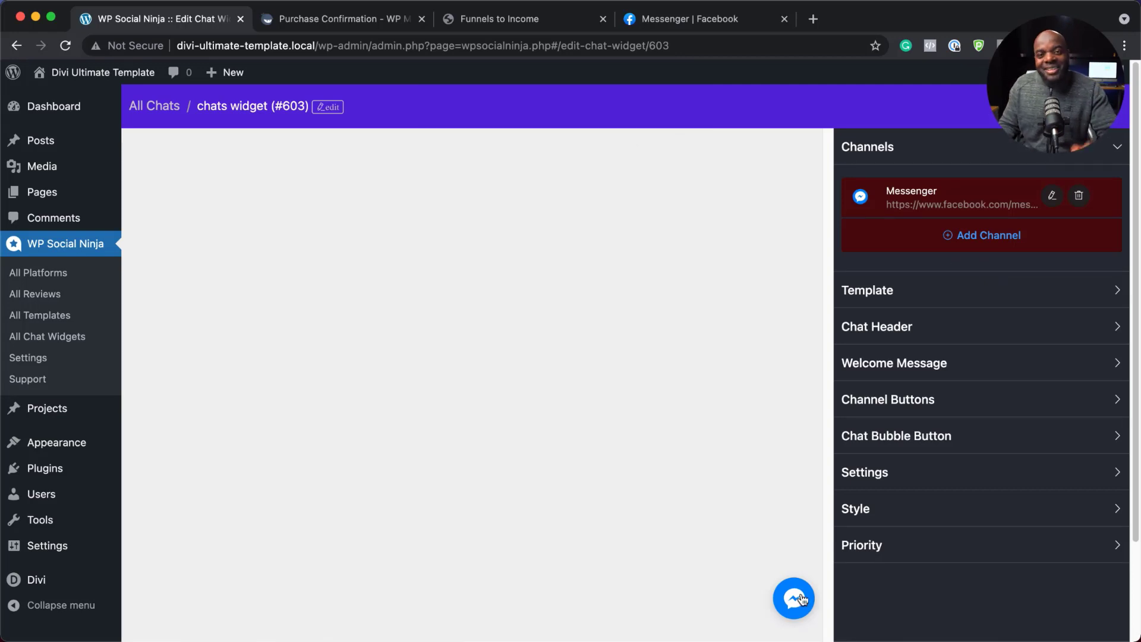
# Compare the Support and Feedback chat box templates and apply the Support template to the widget
pyautogui.click(921, 301)
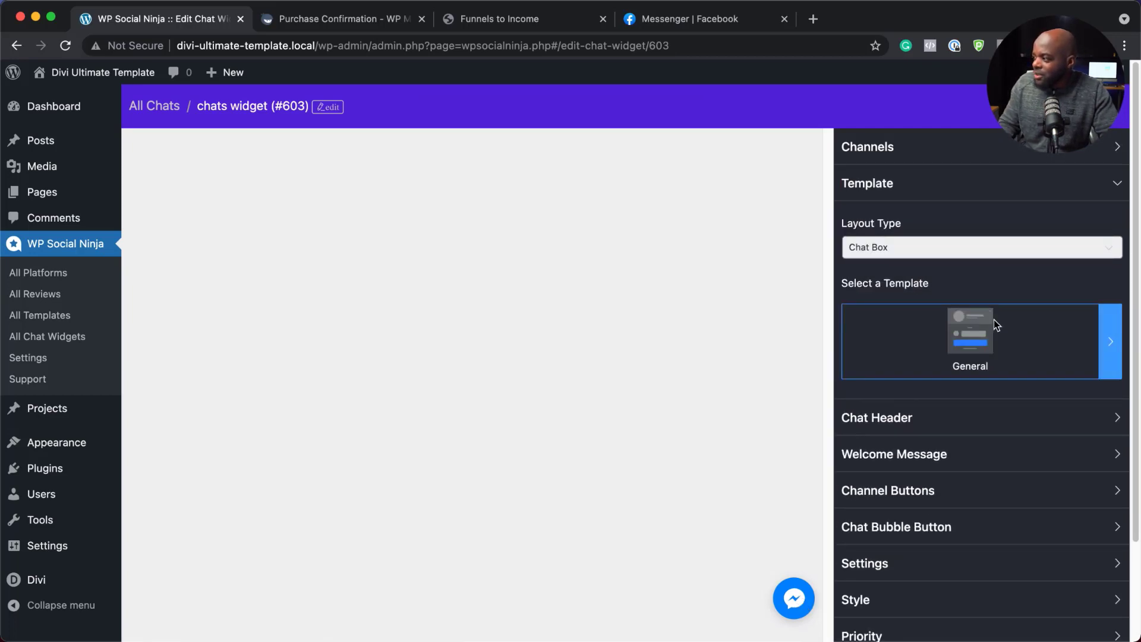
pyautogui.click(1113, 345)
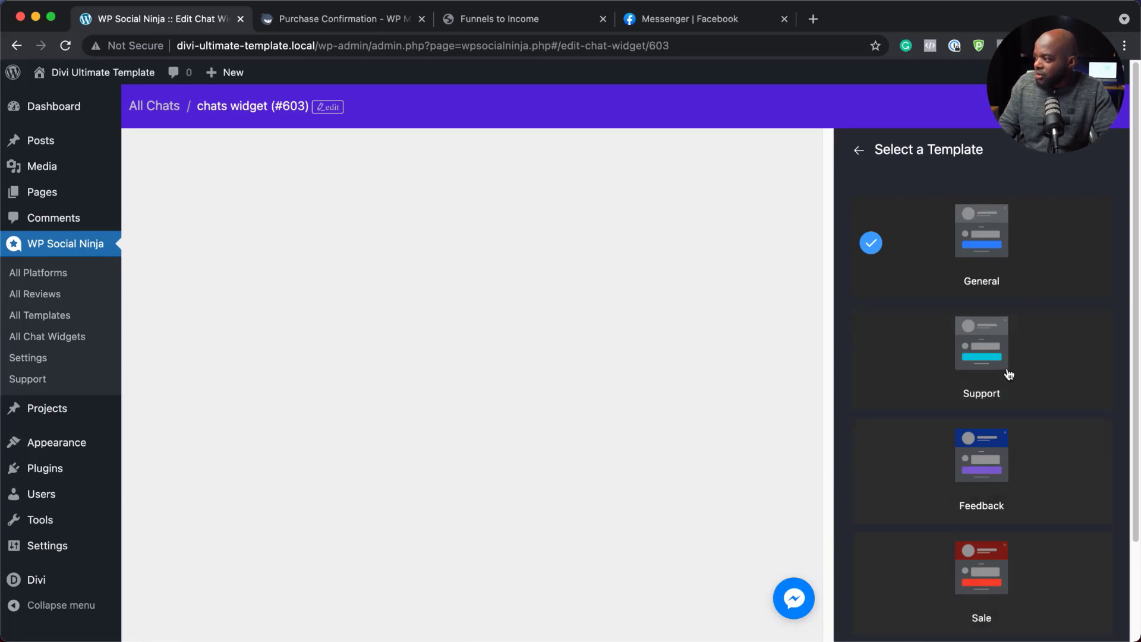
pyautogui.click(981, 359)
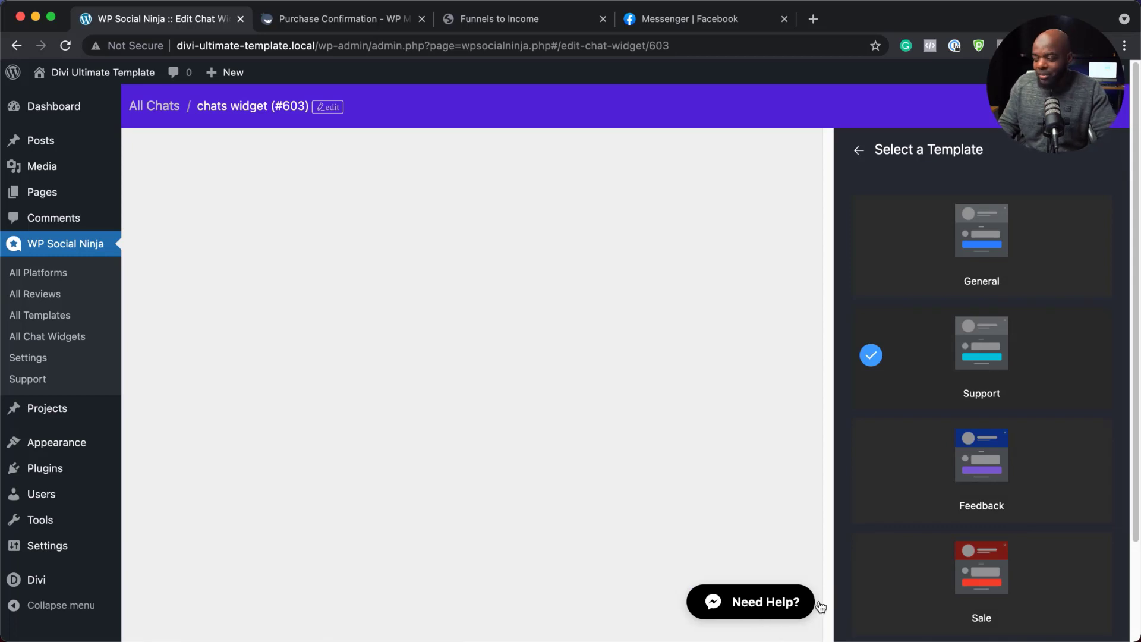
pyautogui.click(989, 466)
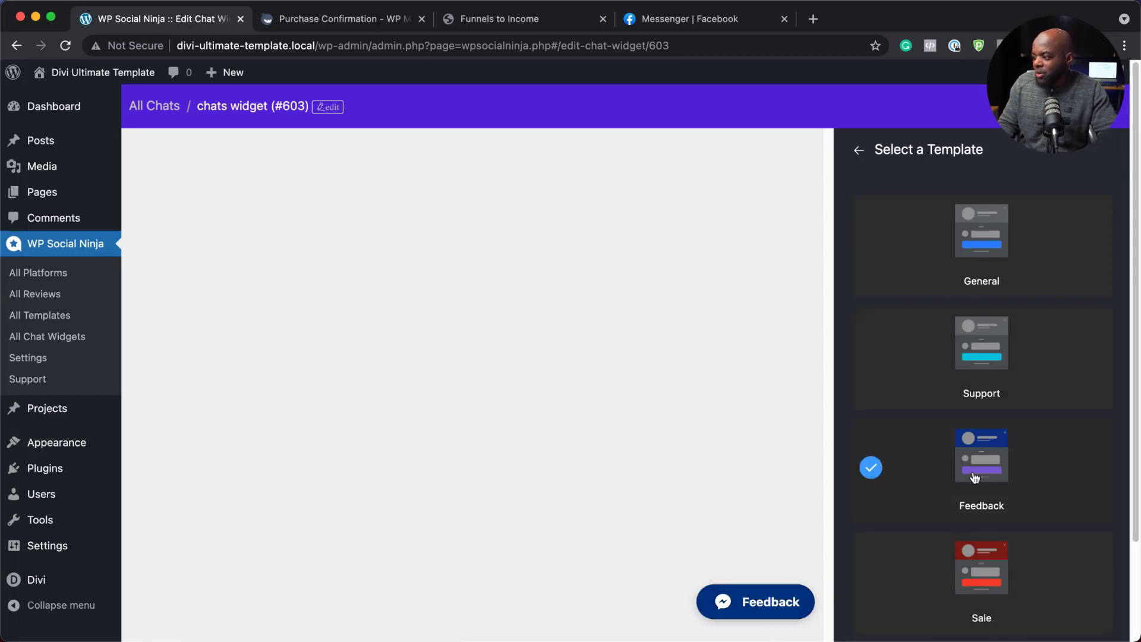
pyautogui.click(1004, 359)
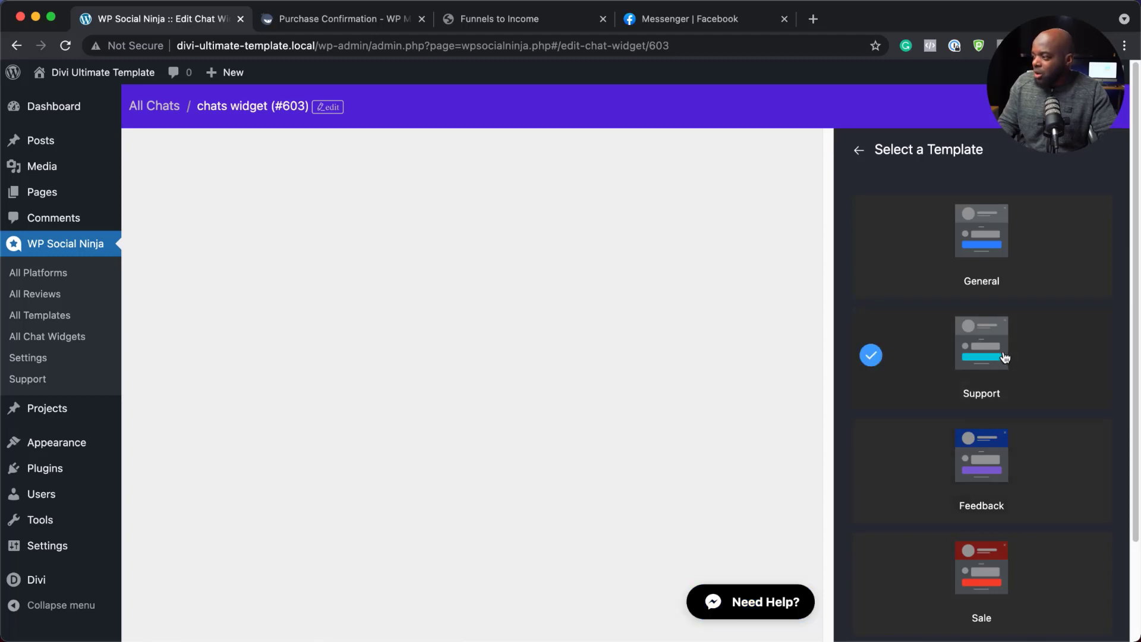
pyautogui.click(859, 152)
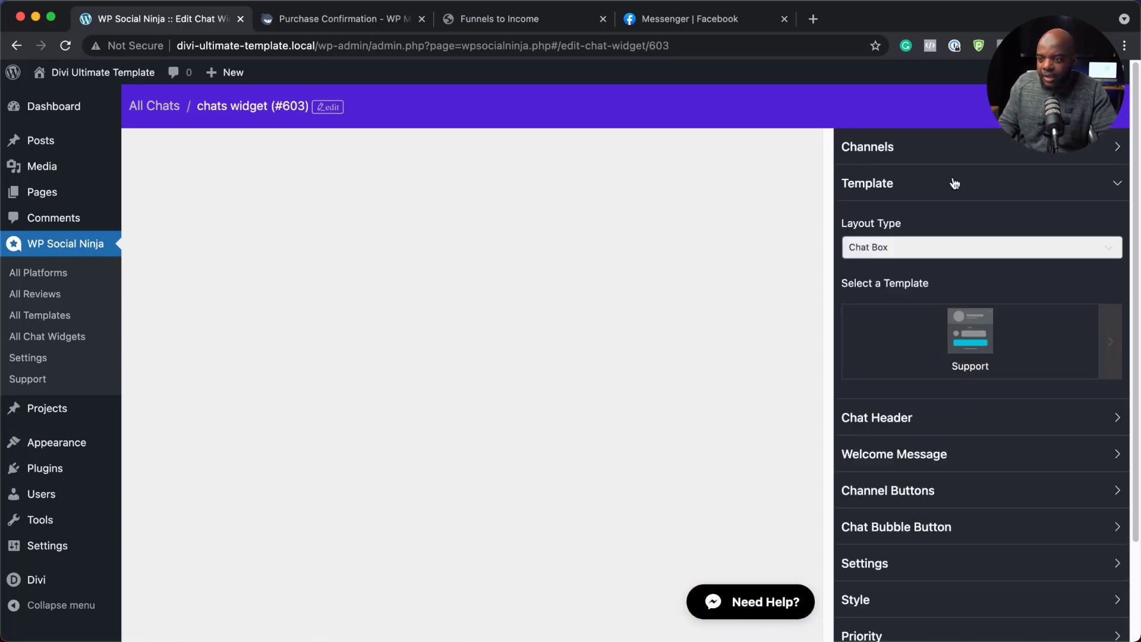
# Set the profile/page name in the chat header to "Mak Support"
pyautogui.click(911, 418)
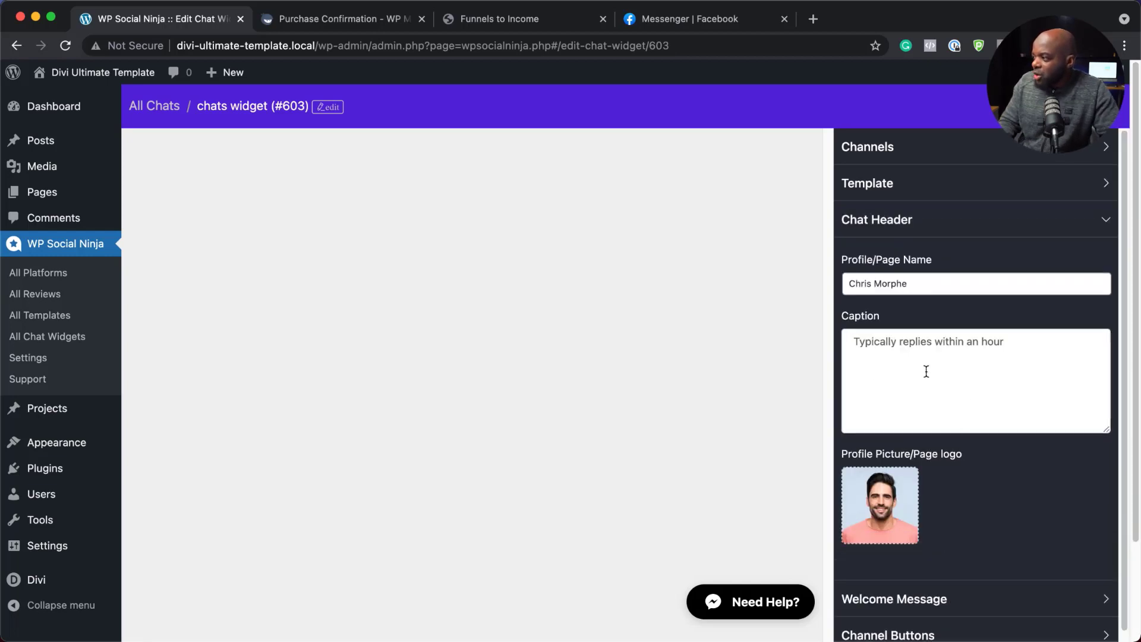
pyautogui.tripleClick(931, 285)
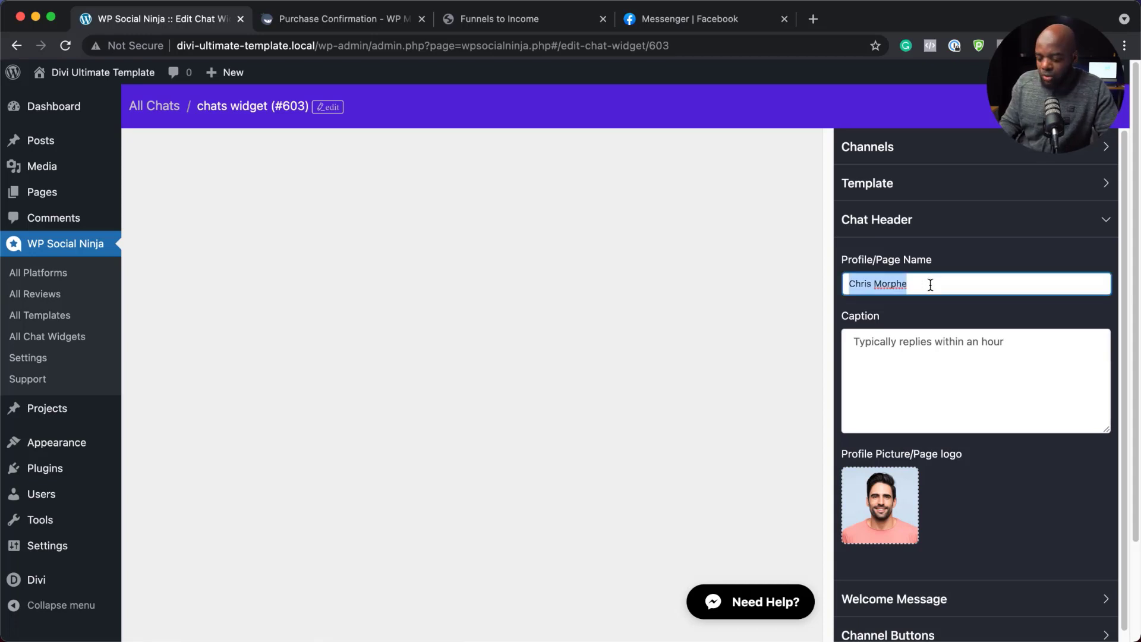
pyautogui.write('Mak')
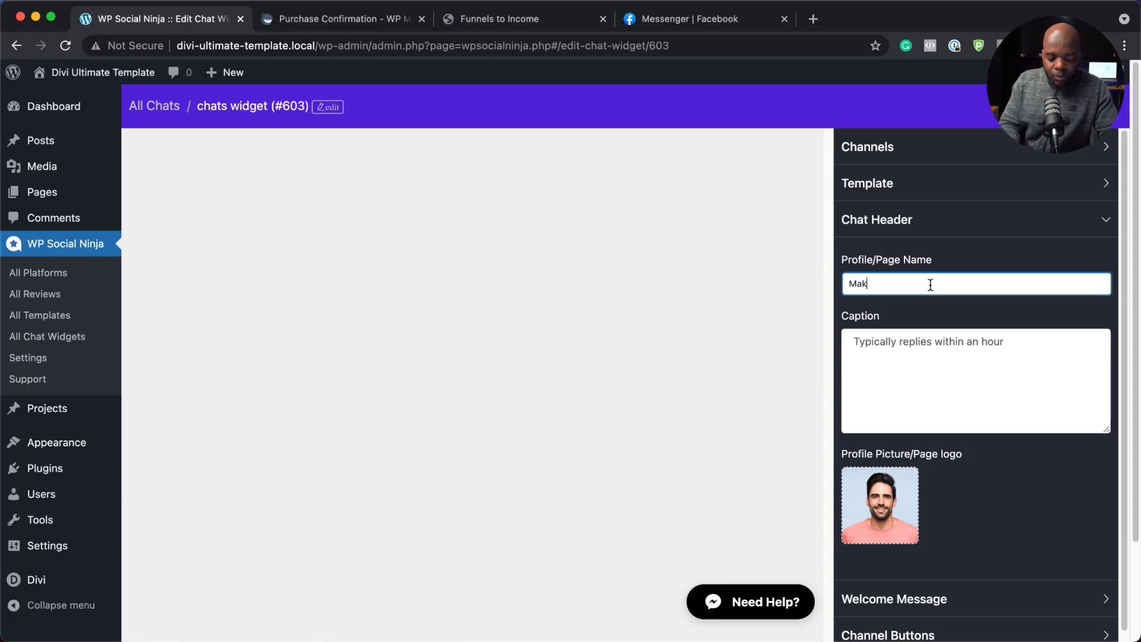
pyautogui.write(' Support')
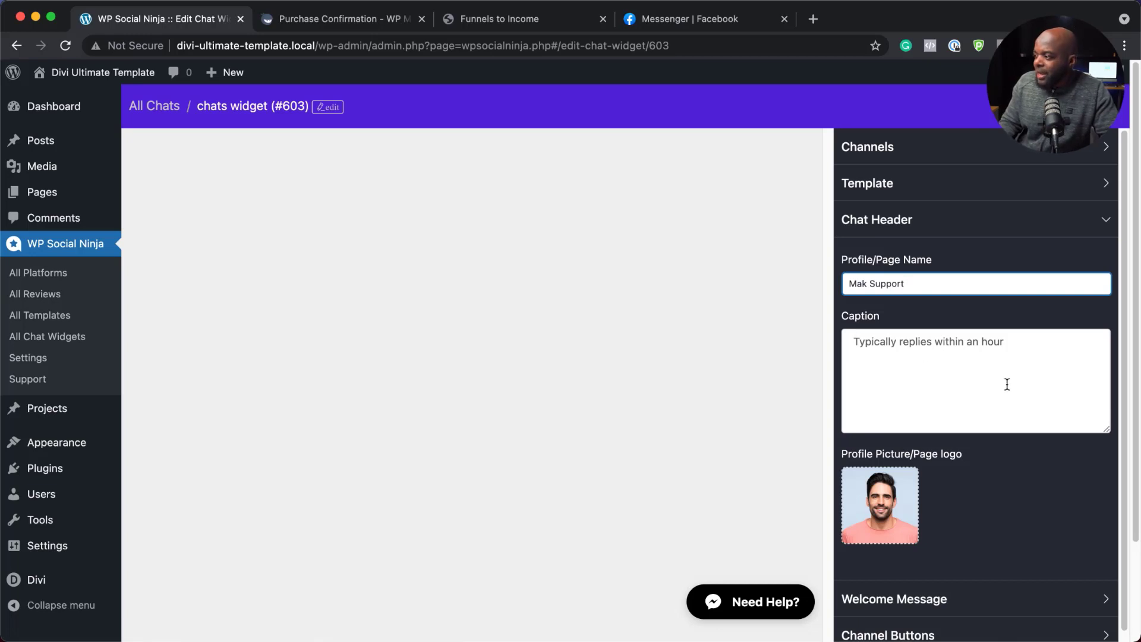
pyautogui.scroll(-2, 931, 498)
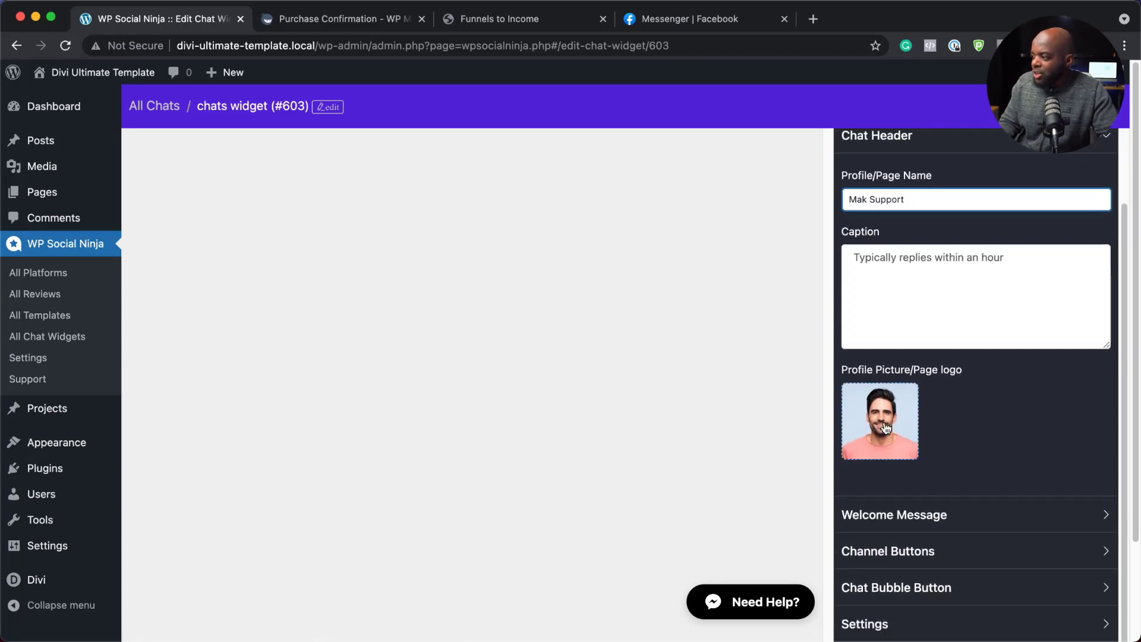
pyautogui.scroll(-1, 881, 527)
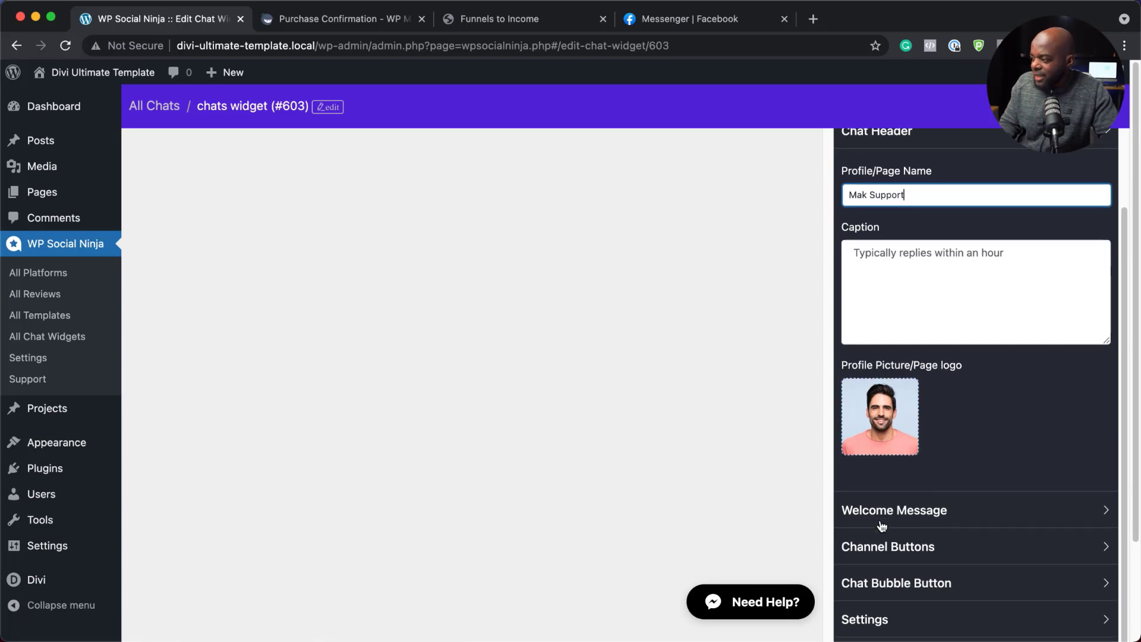
# Check the welcome message and set the chat bubble text to "How can I assist you?"
pyautogui.click(918, 511)
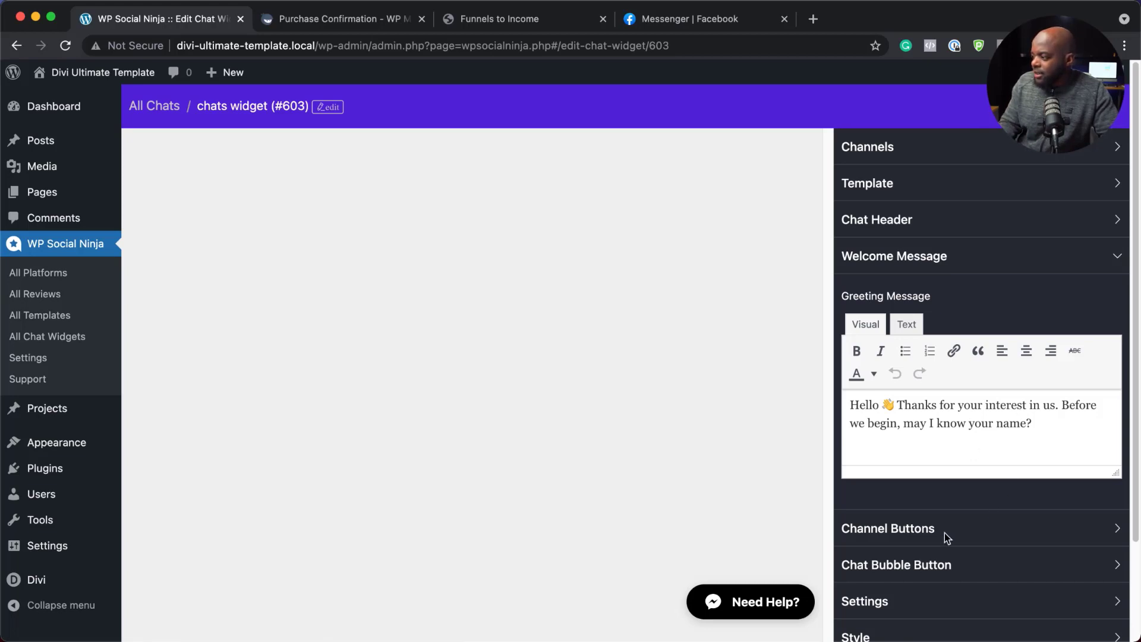
pyautogui.click(927, 564)
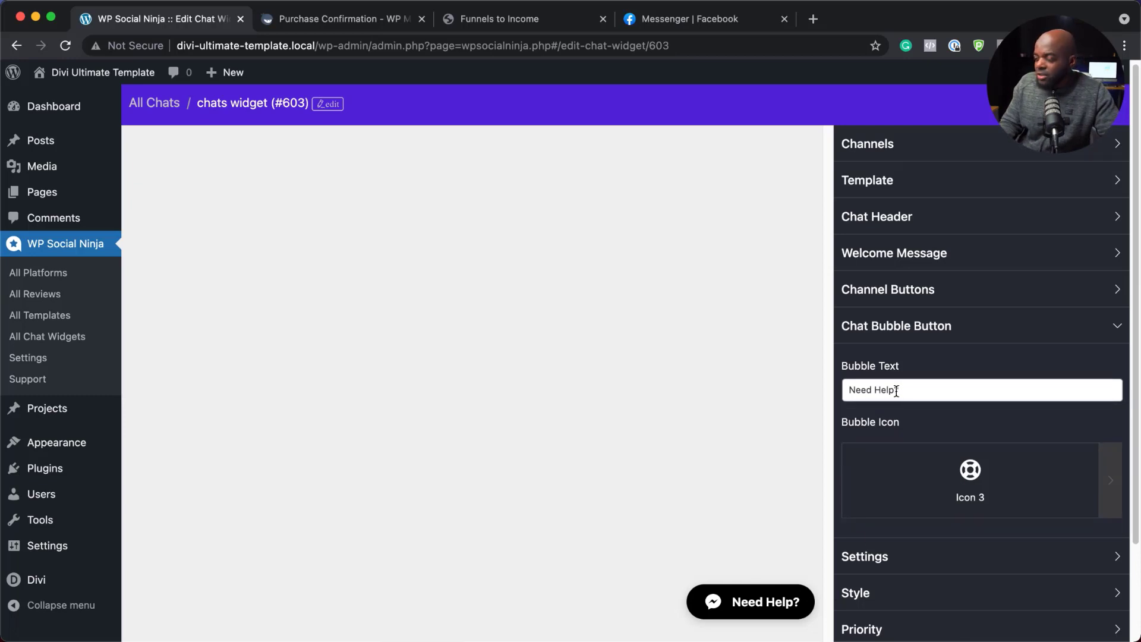
pyautogui.click(849, 393)
pyautogui.moveTo(896, 390); pyautogui.dragTo(802, 382)
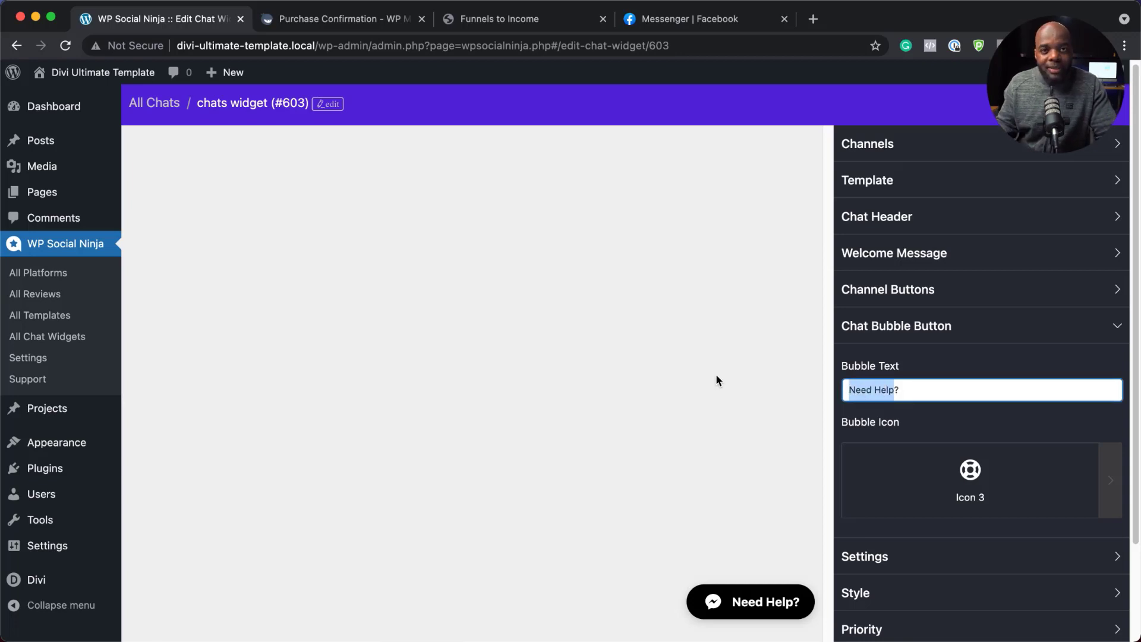
pyautogui.write('How can I assist you?')
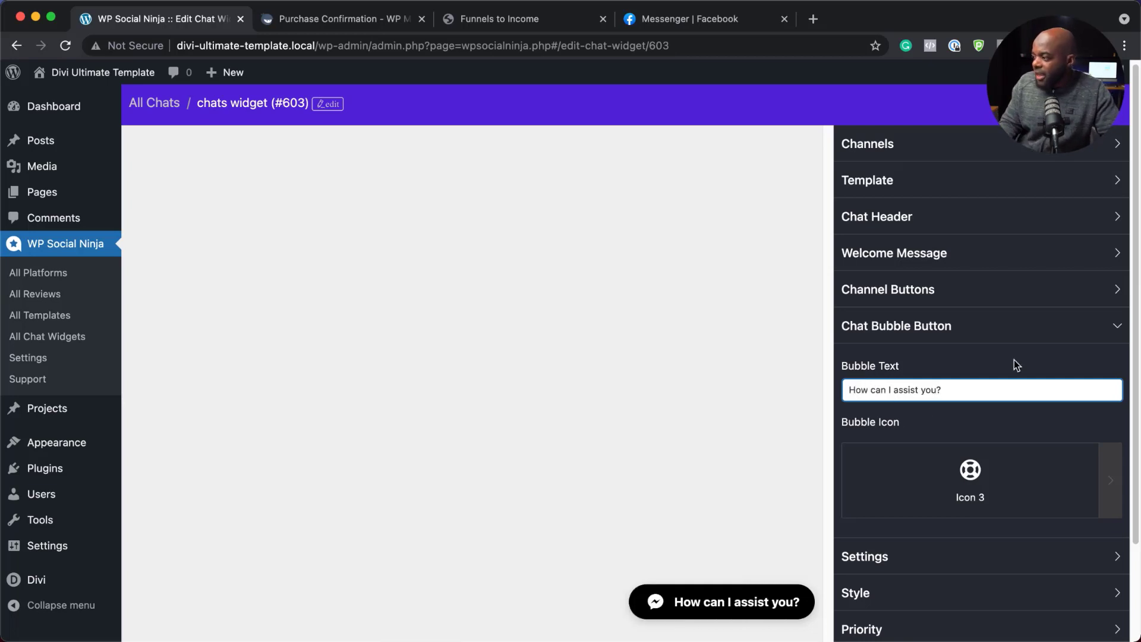
# Look through the bubble icon choices, the position and page display settings, and the style color options
pyautogui.scroll(-2, 1008, 494)
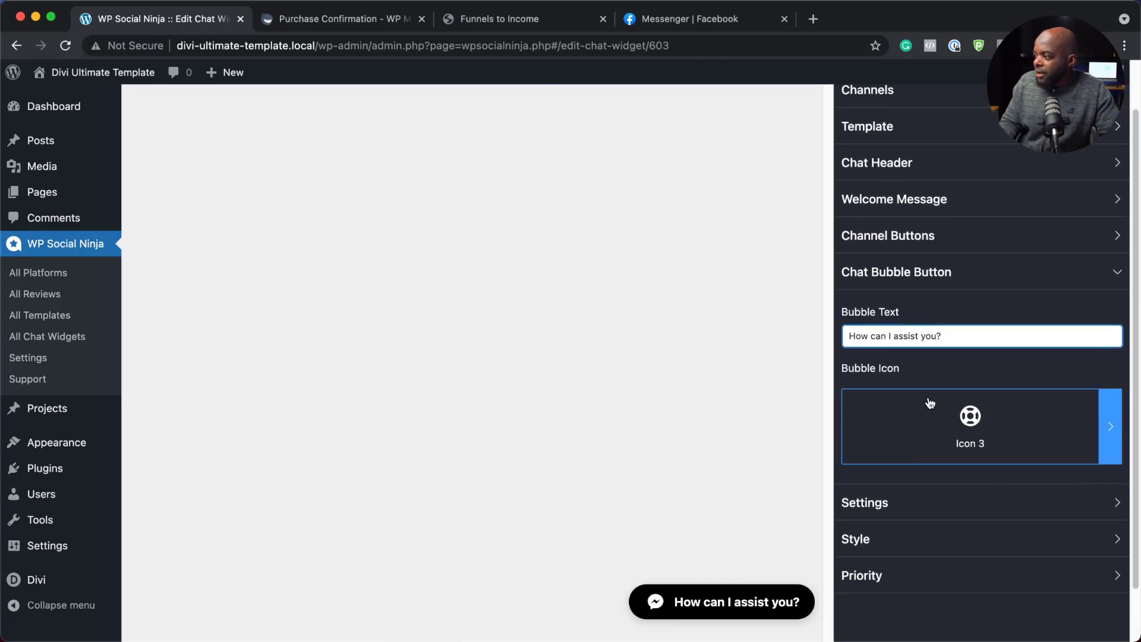
pyautogui.click(1109, 429)
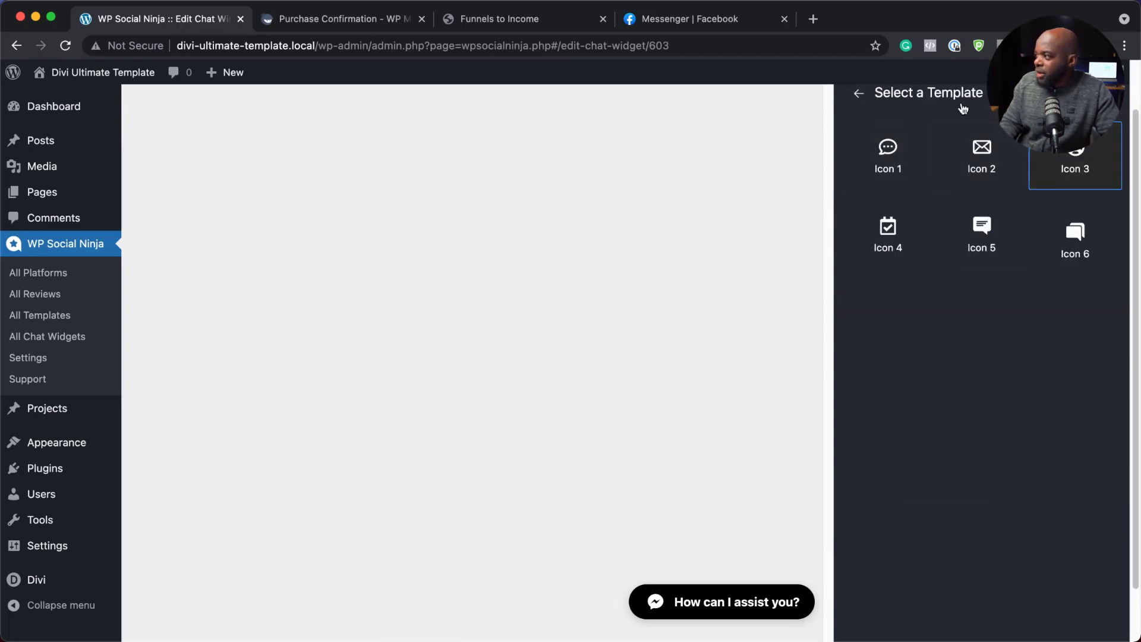
pyautogui.click(857, 95)
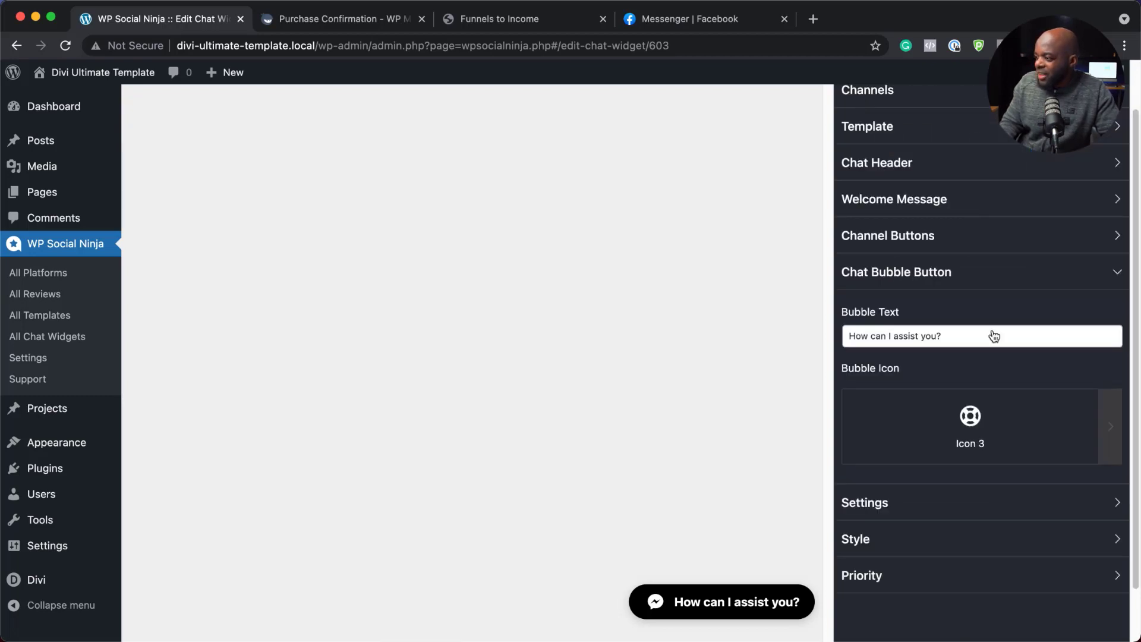
pyautogui.click(901, 510)
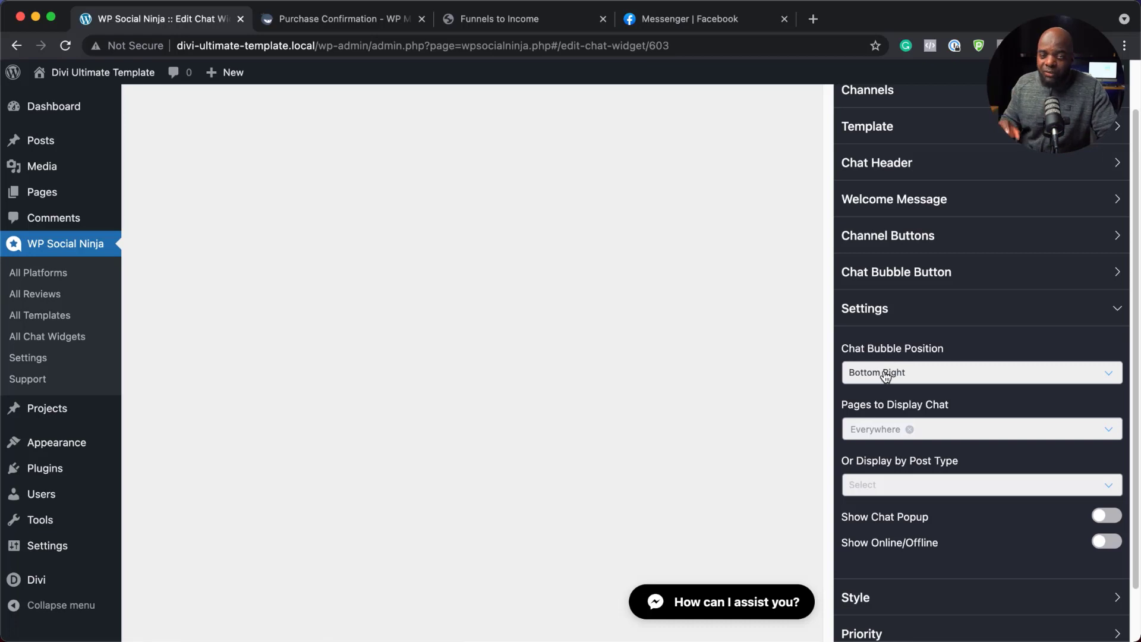
pyautogui.click(900, 492)
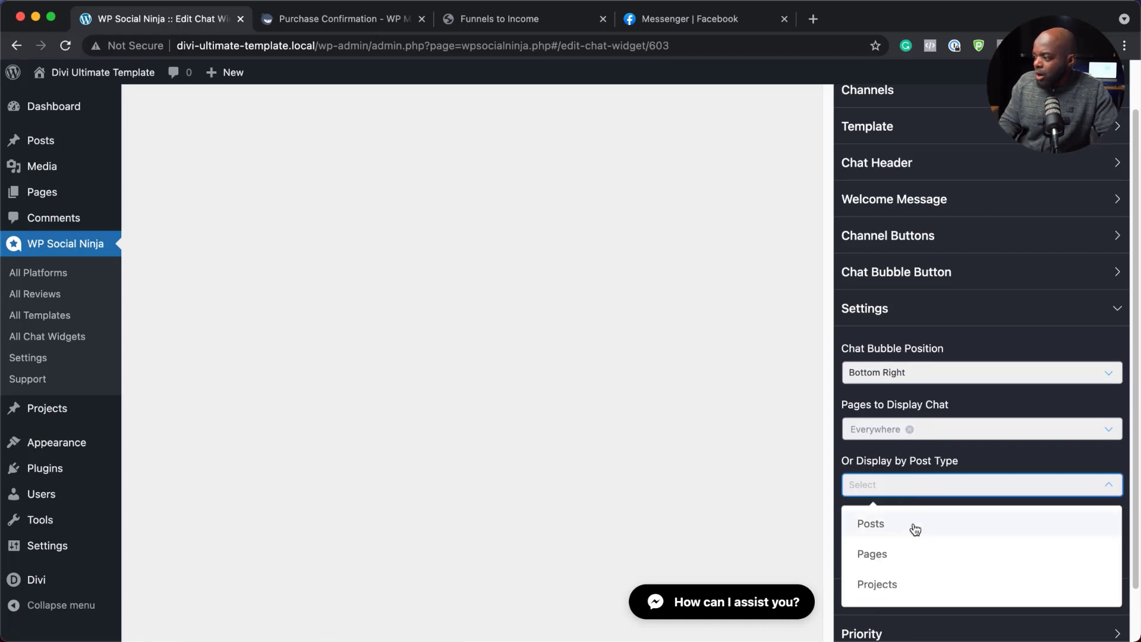
pyautogui.click(832, 473)
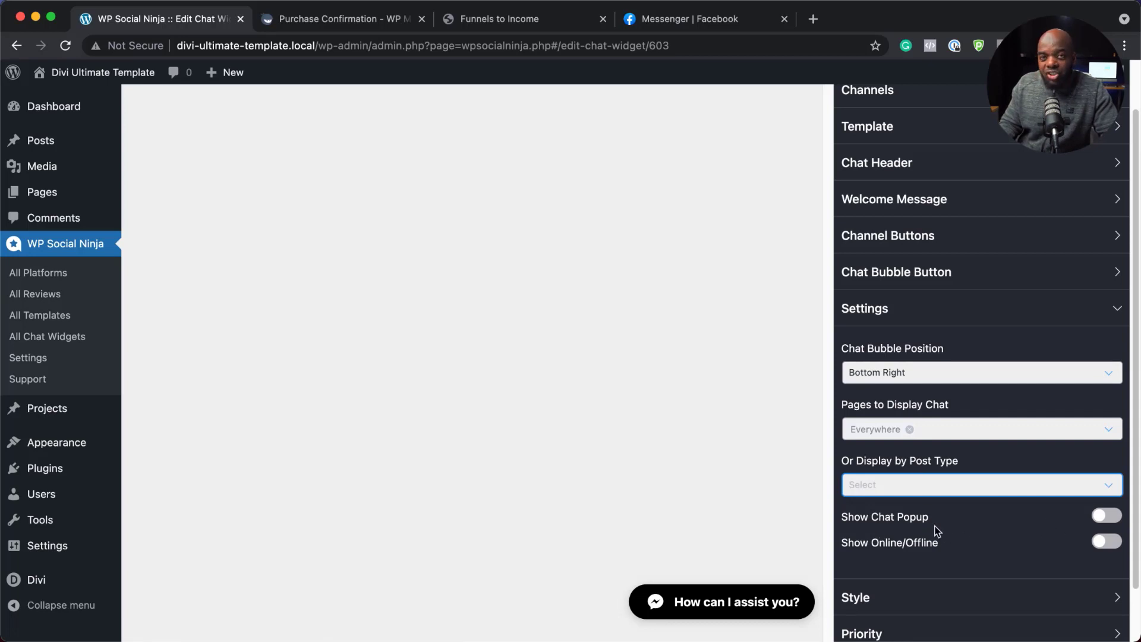
pyautogui.scroll(-2, 1002, 565)
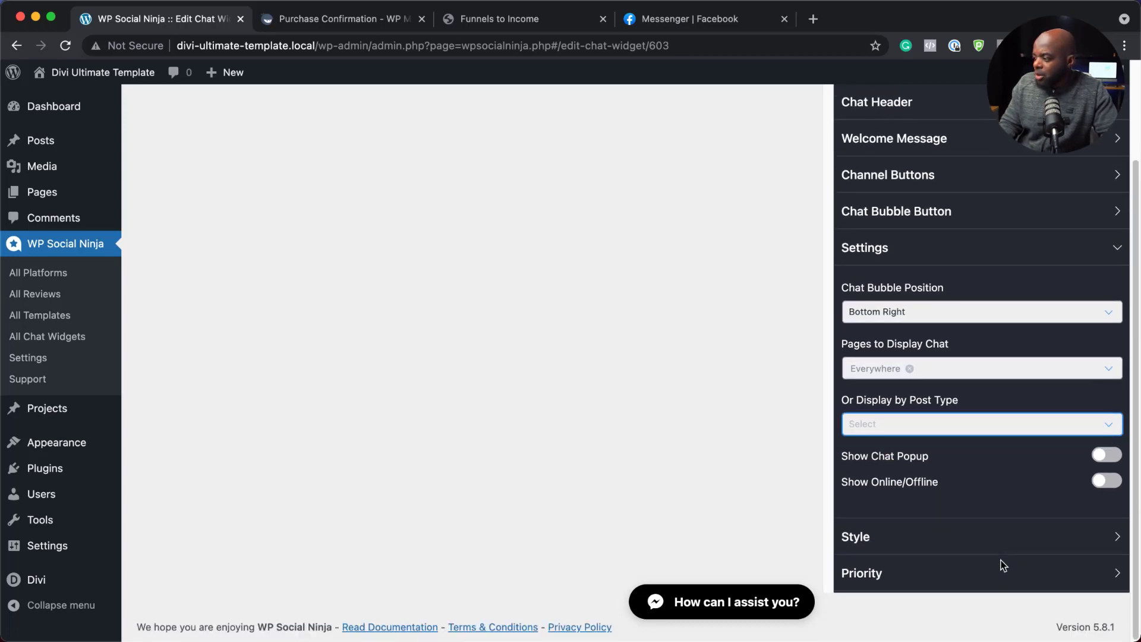
pyautogui.click(886, 535)
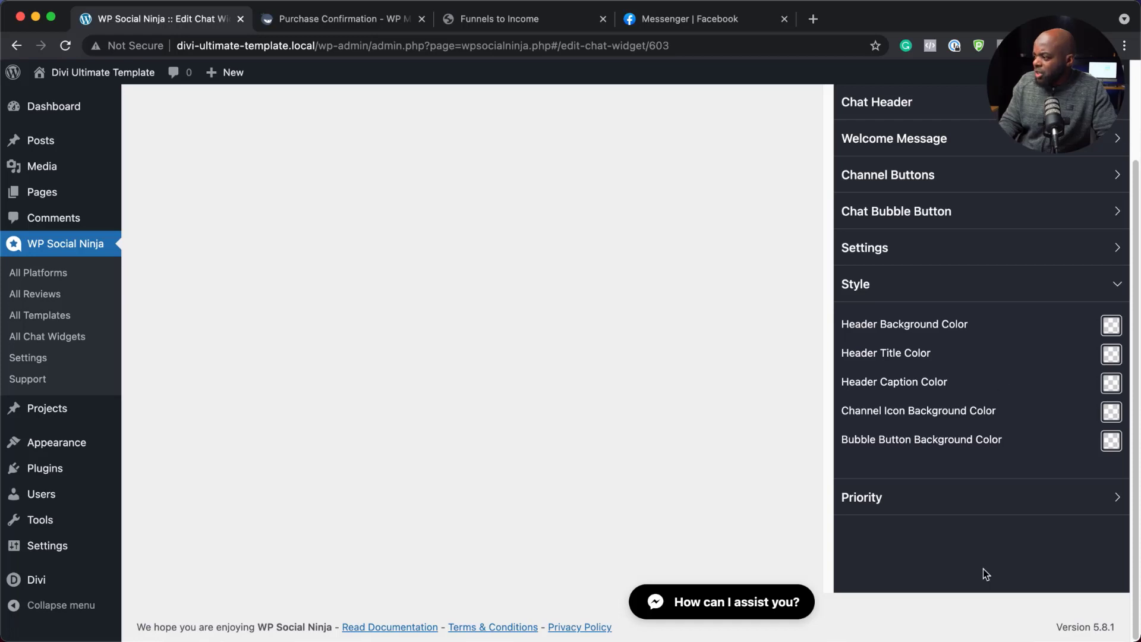
# Save the chat widget and test its Messenger chat on the live site in a new tab
pyautogui.scroll(3, 983, 569)
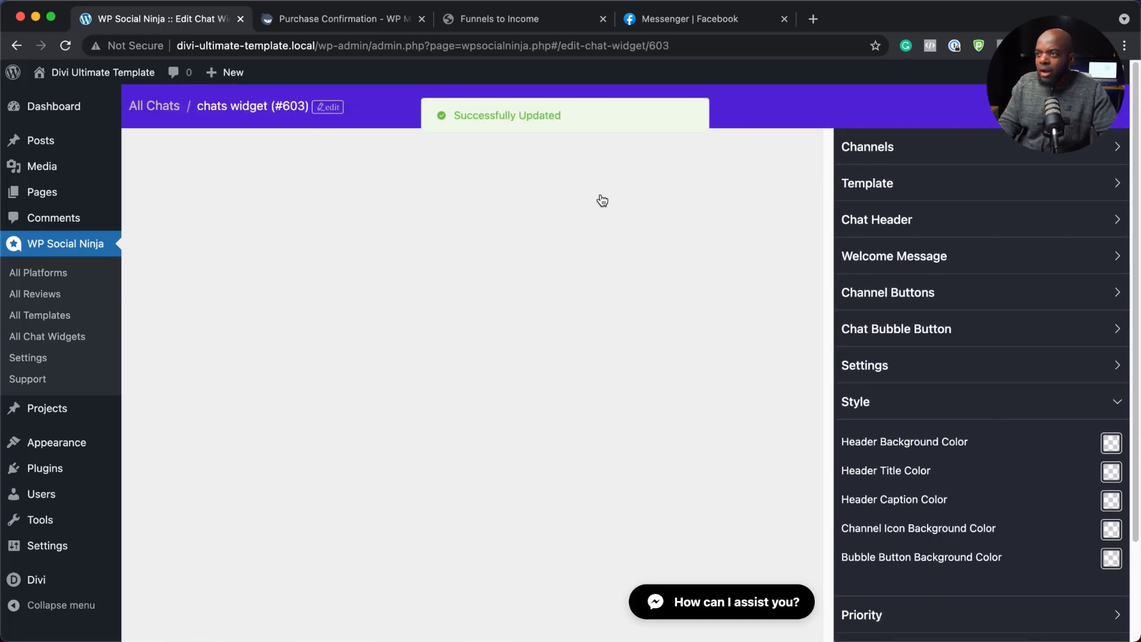
pyautogui.moveTo(95, 73)
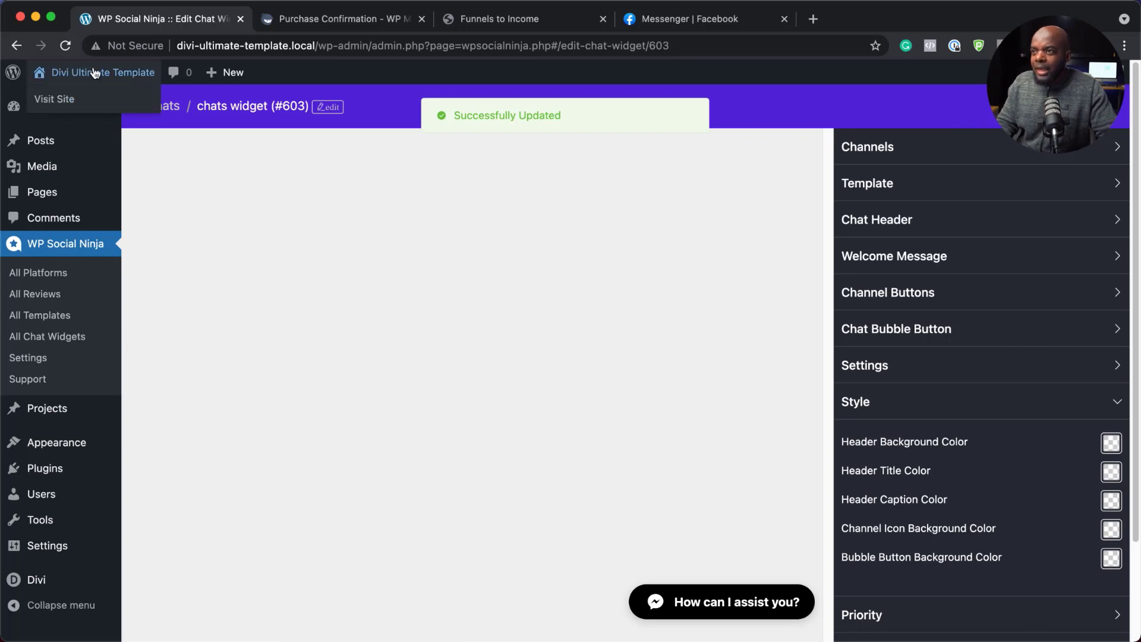
pyautogui.keyDown('super'); pyautogui.click(70, 99); pyautogui.keyUp('super')
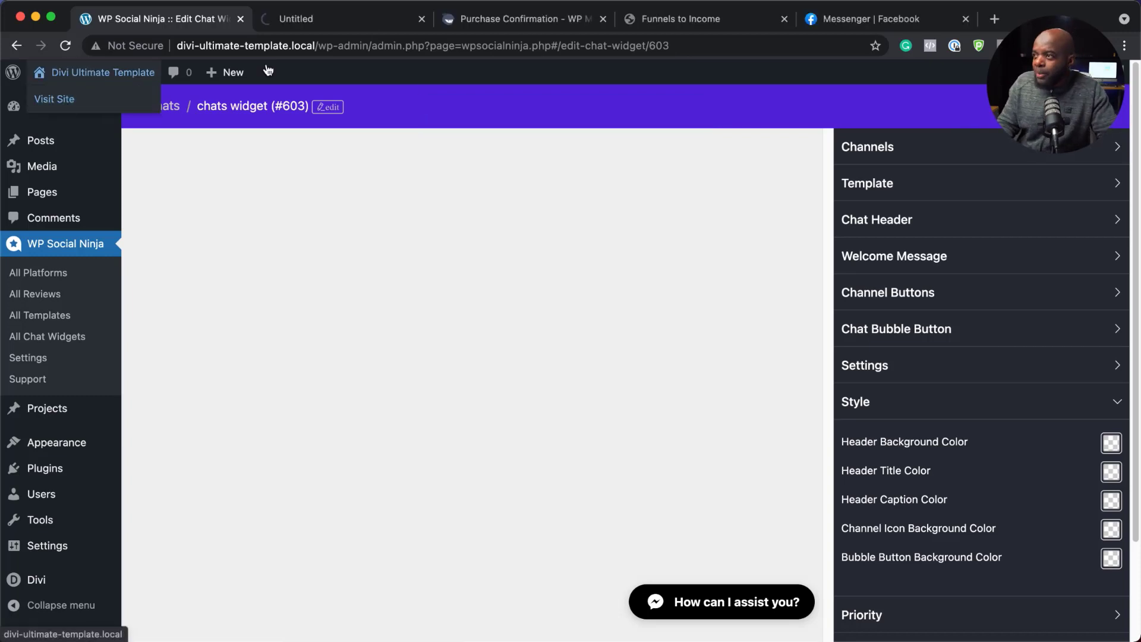
pyautogui.click(317, 24)
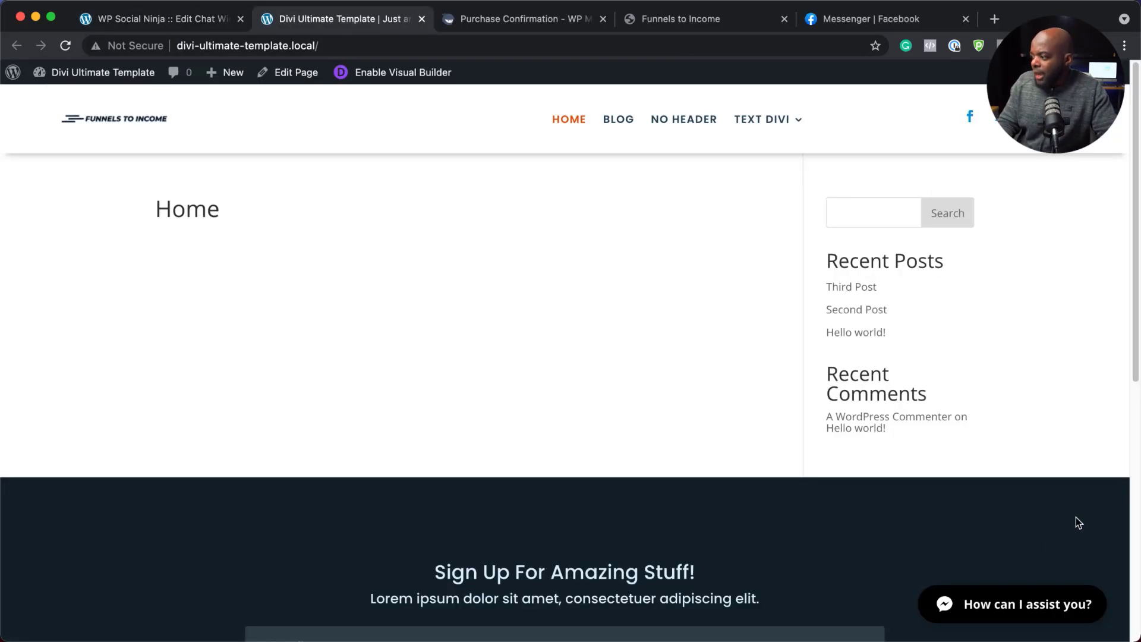
pyautogui.click(1014, 610)
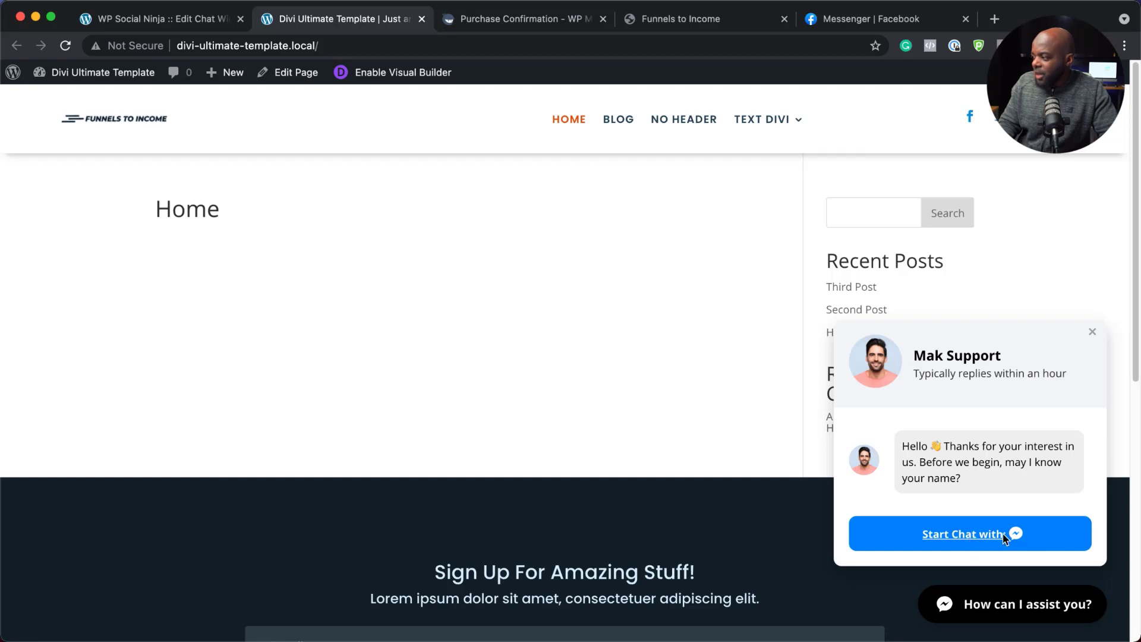
pyautogui.click(974, 537)
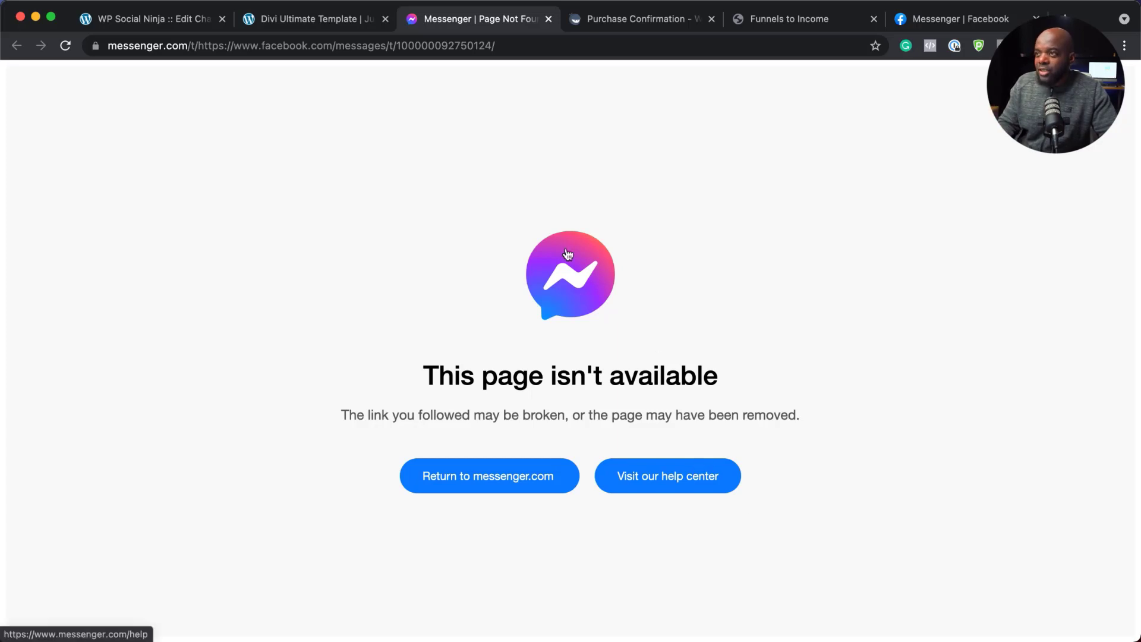
# Return to the chat widget editor and enable Show Chat Popup and Show Online/Offline in the widget's settings
pyautogui.click(118, 26)
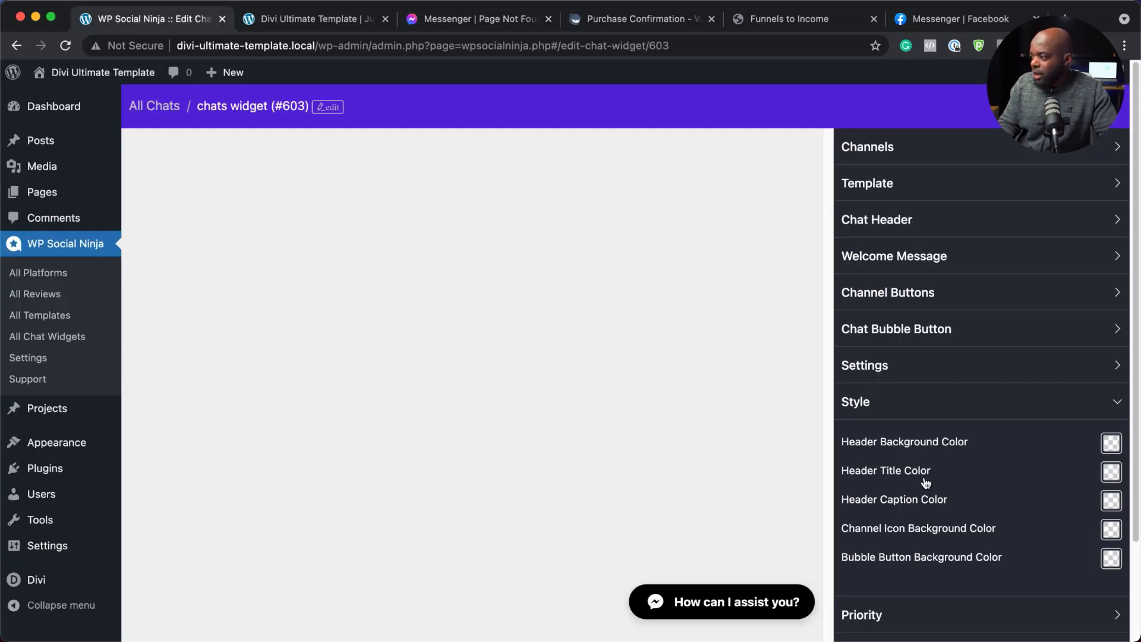
pyautogui.click(932, 330)
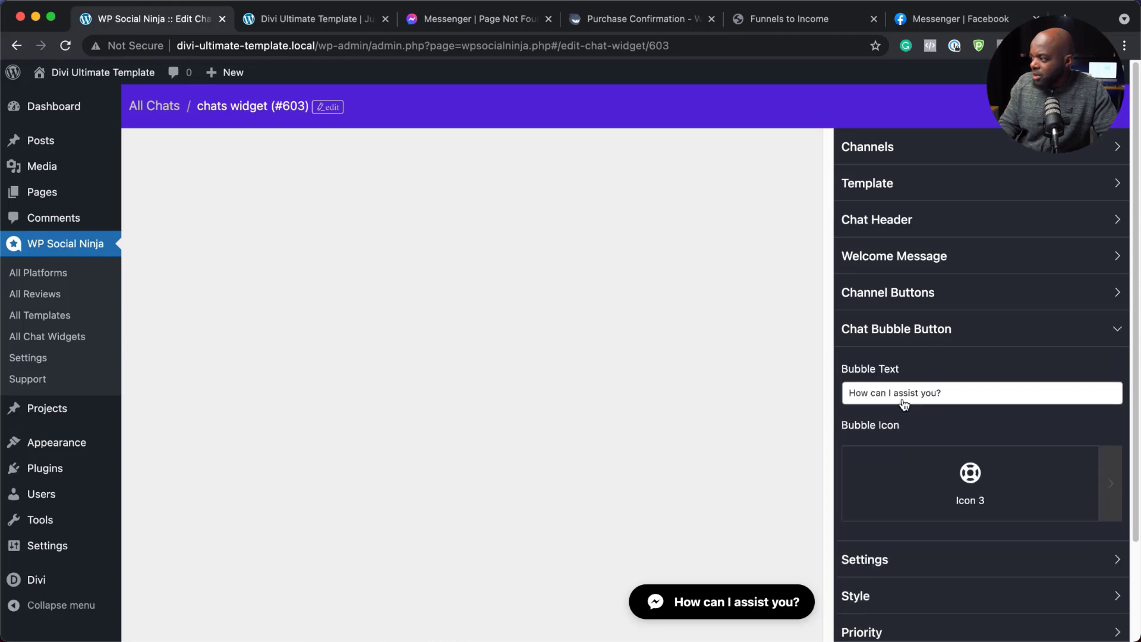
pyautogui.click(900, 562)
pyautogui.scroll(-2, 909, 511)
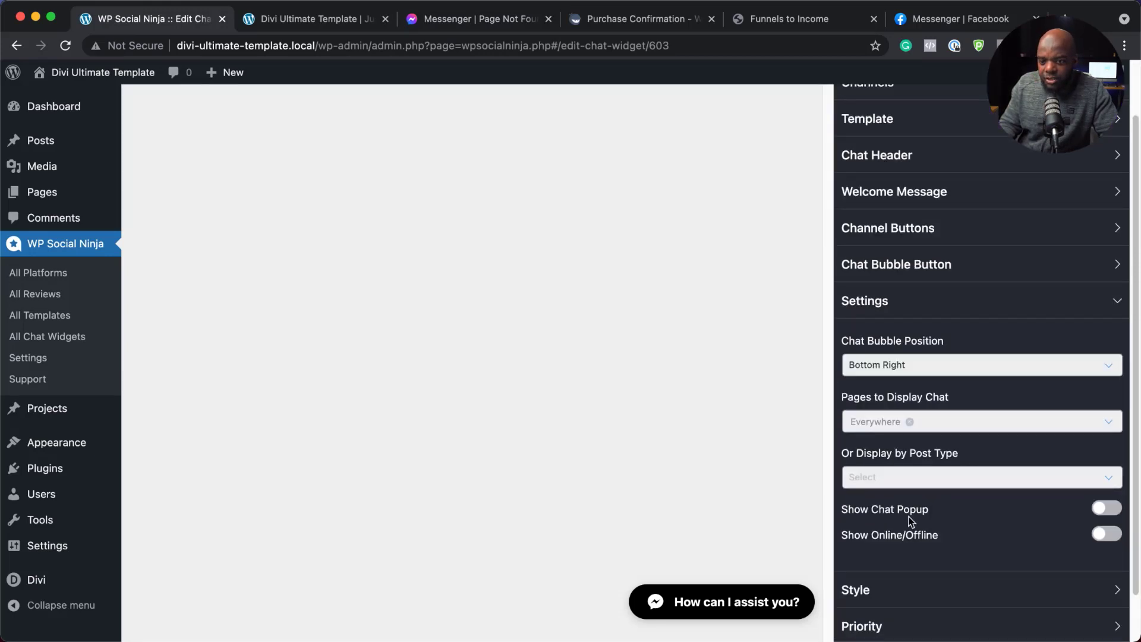
pyautogui.click(1107, 510)
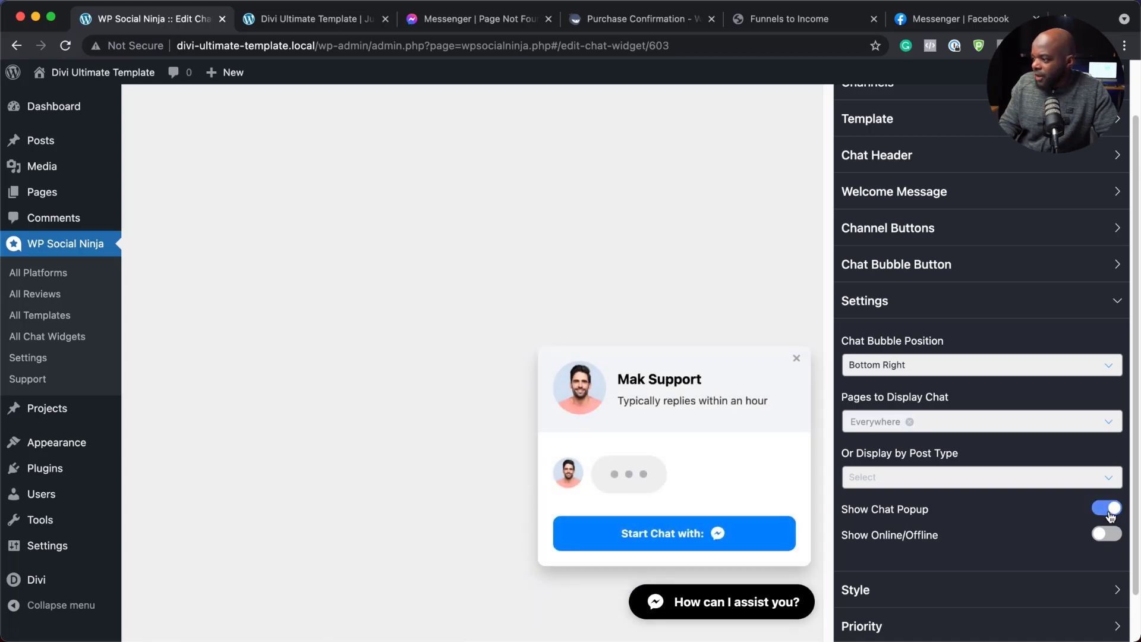
pyautogui.click(1113, 536)
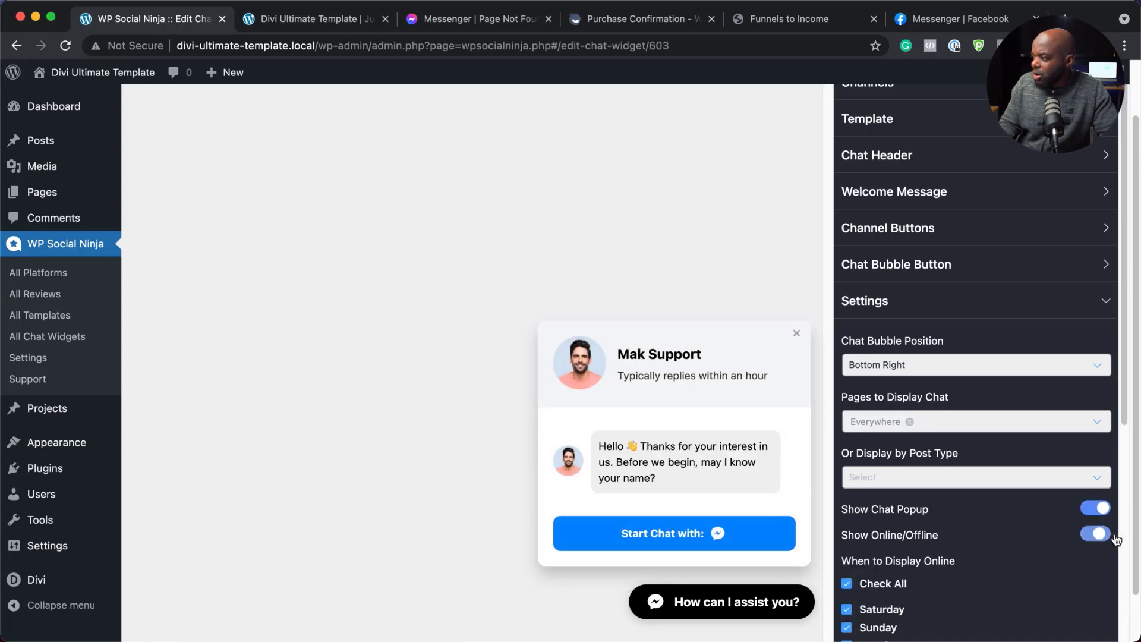
pyautogui.scroll(-1, 1040, 550)
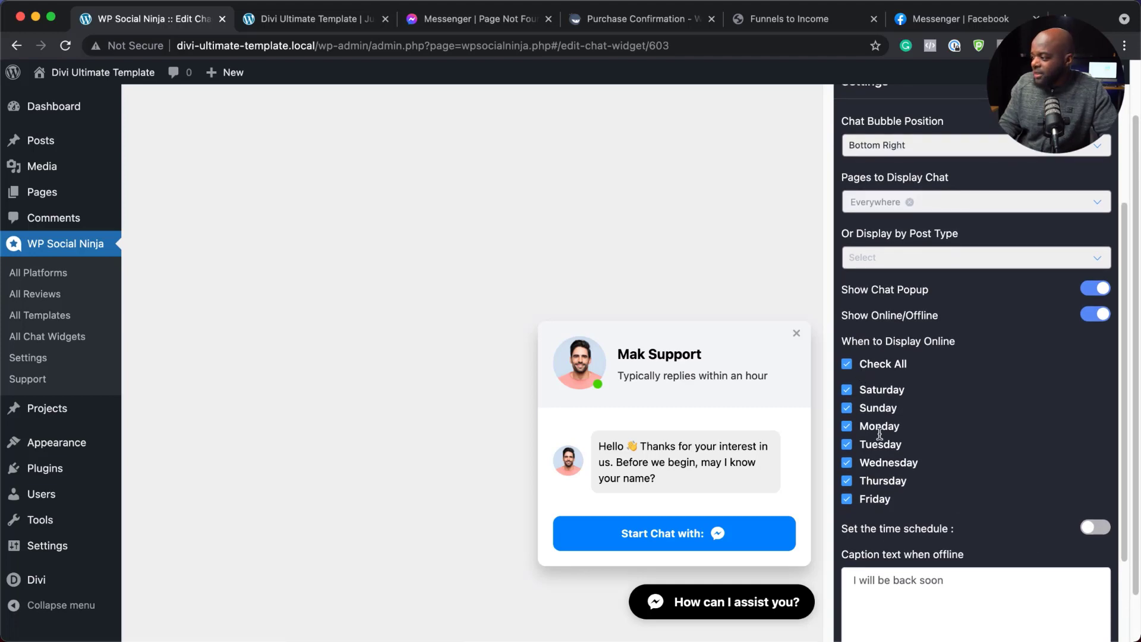
pyautogui.scroll(5, 1044, 242)
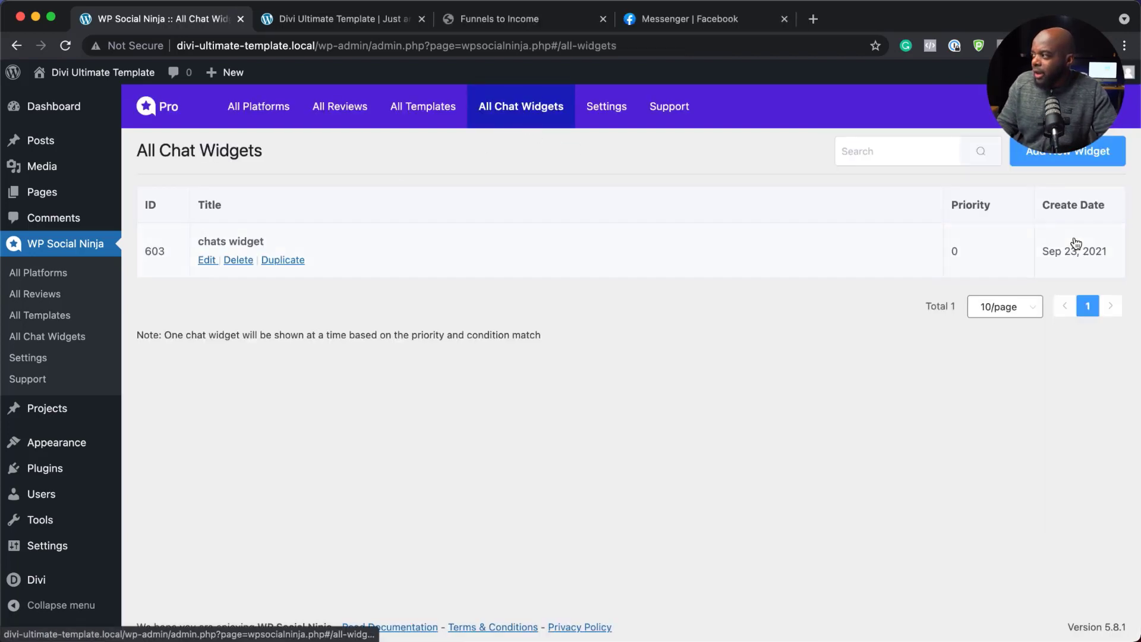
# Add a second chat widget, look through the channels it offers, and go back to the chat widget list
pyautogui.click(1081, 152)
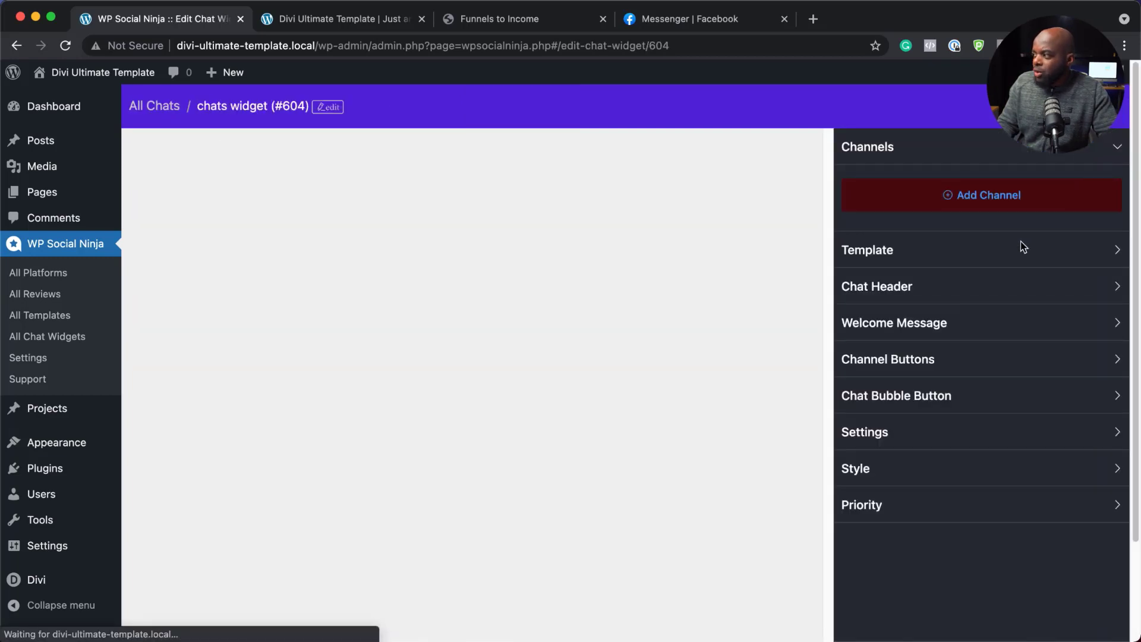
pyautogui.click(969, 199)
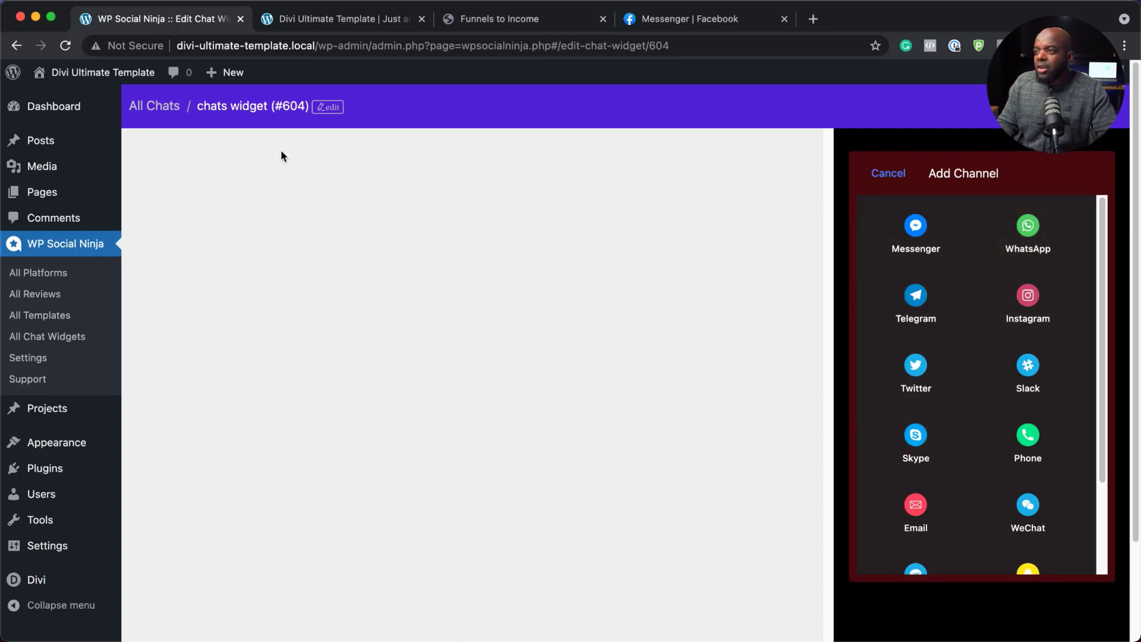
pyautogui.click(16, 45)
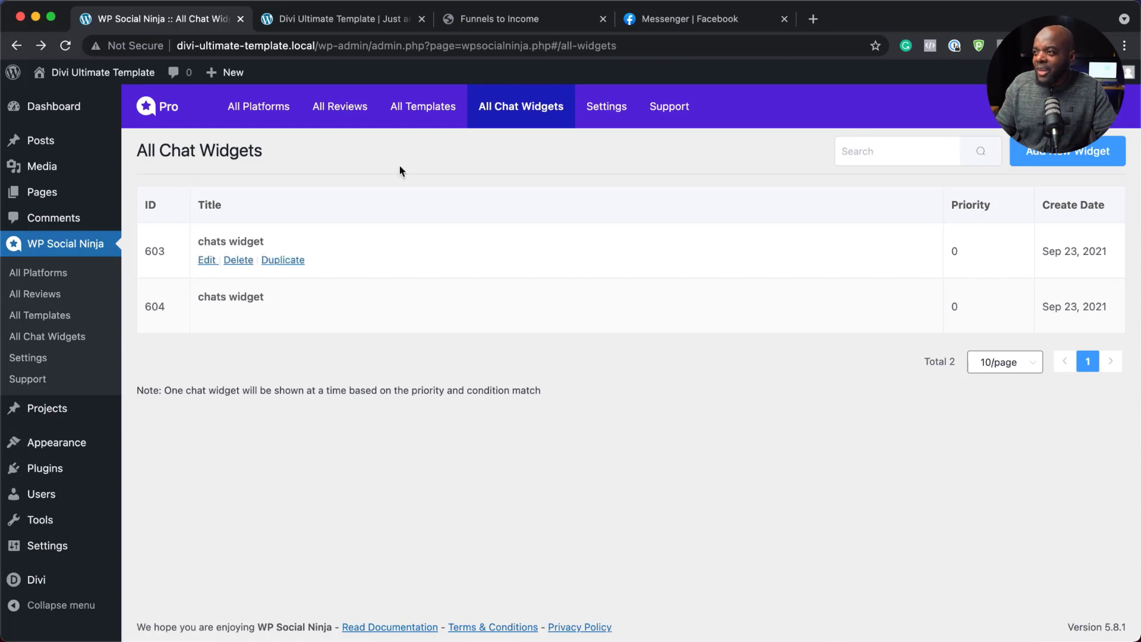
# Open the YouTube configuration from the list of platforms and set the credentials type to OAuth 2.0
pyautogui.click(268, 115)
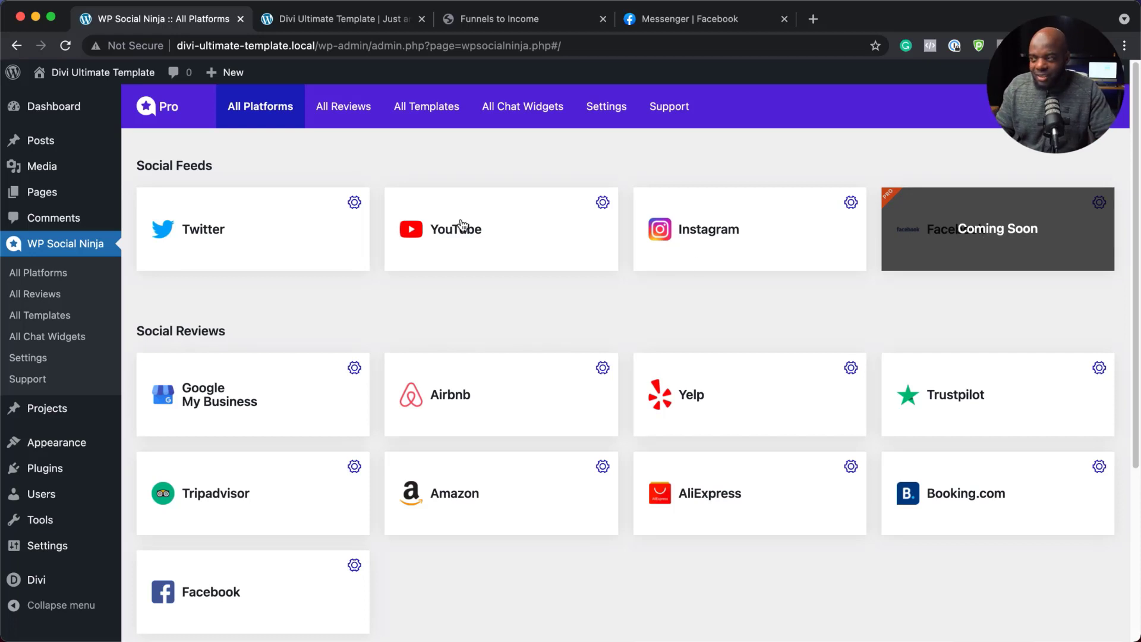
pyautogui.click(602, 205)
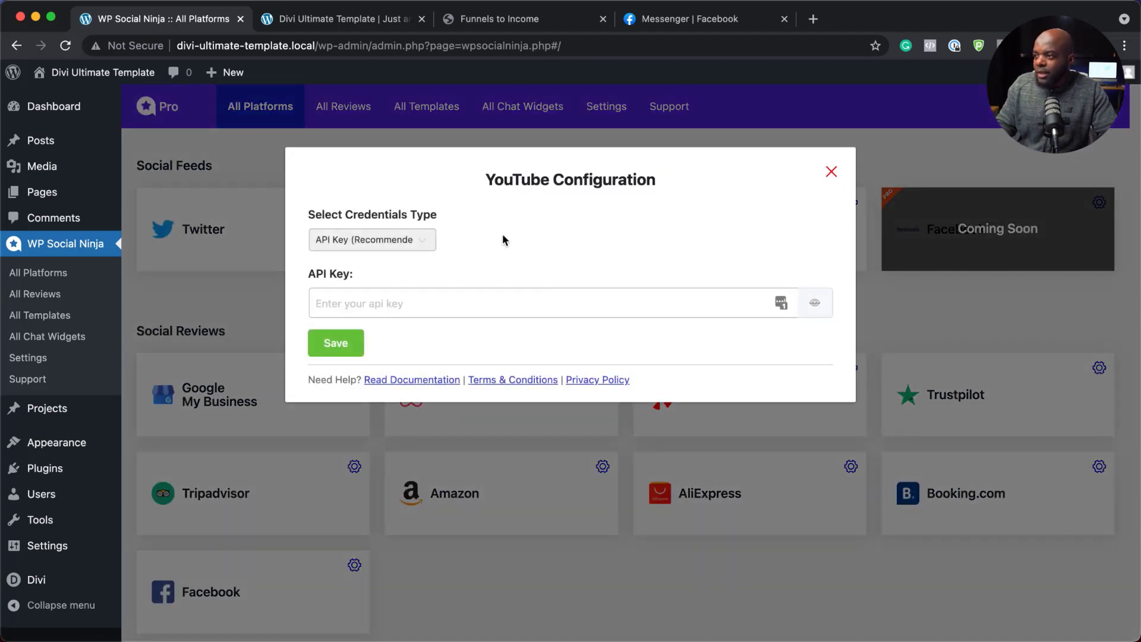
pyautogui.click(402, 243)
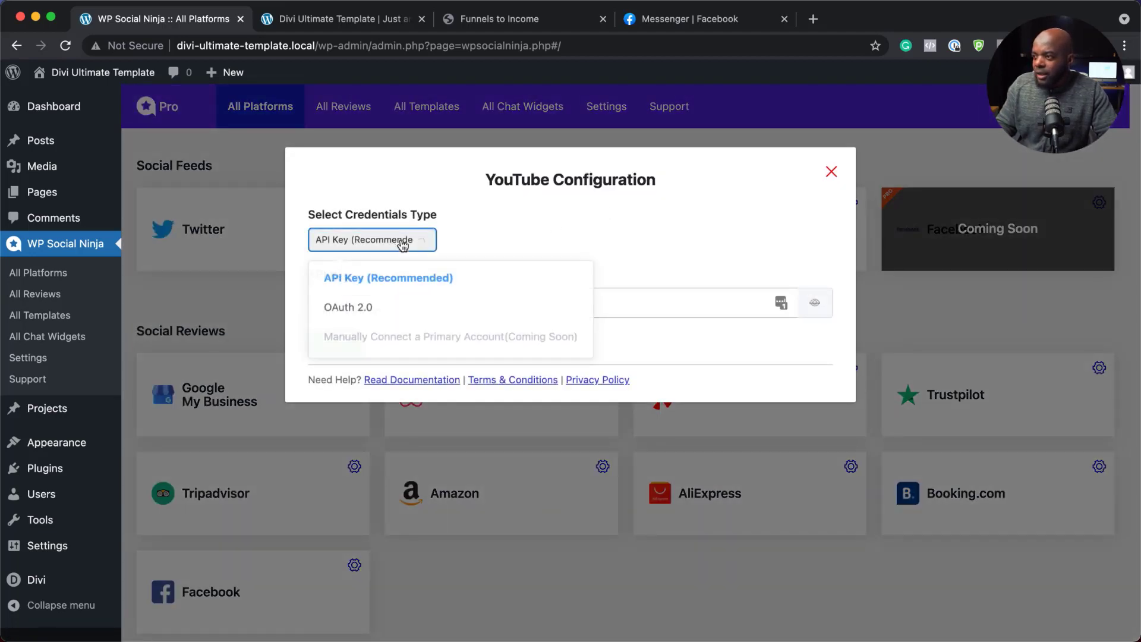
pyautogui.click(394, 310)
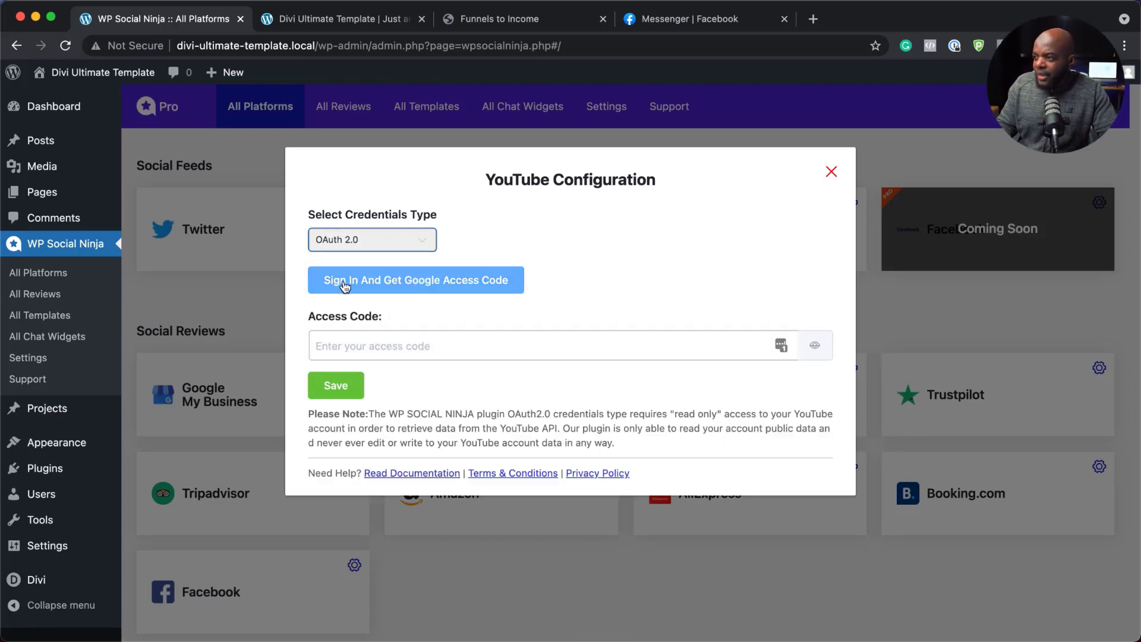
# Authorize Social Ninja with the Google account's YouTube channel and copy the generated access code
pyautogui.click(457, 286)
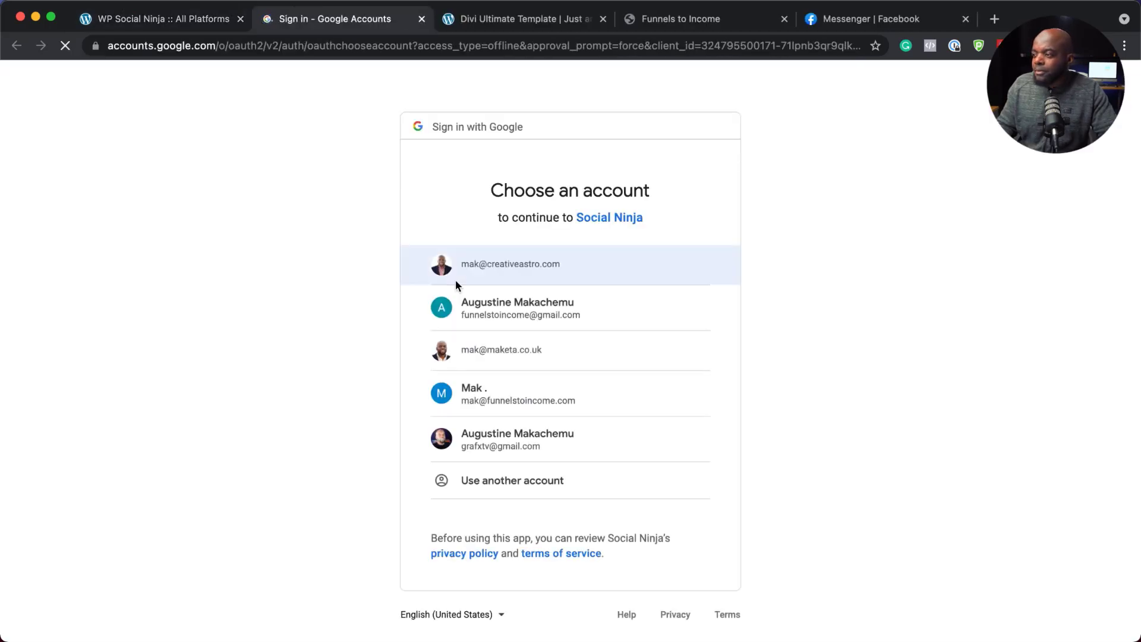
pyautogui.click(556, 264)
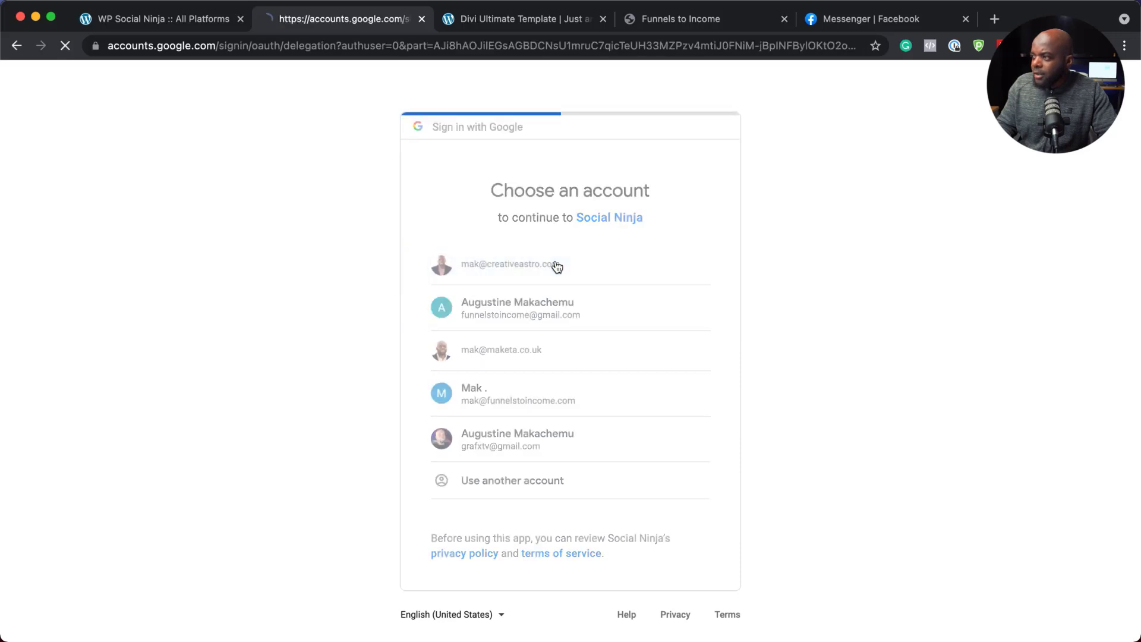
pyautogui.scroll(-2, 582, 476)
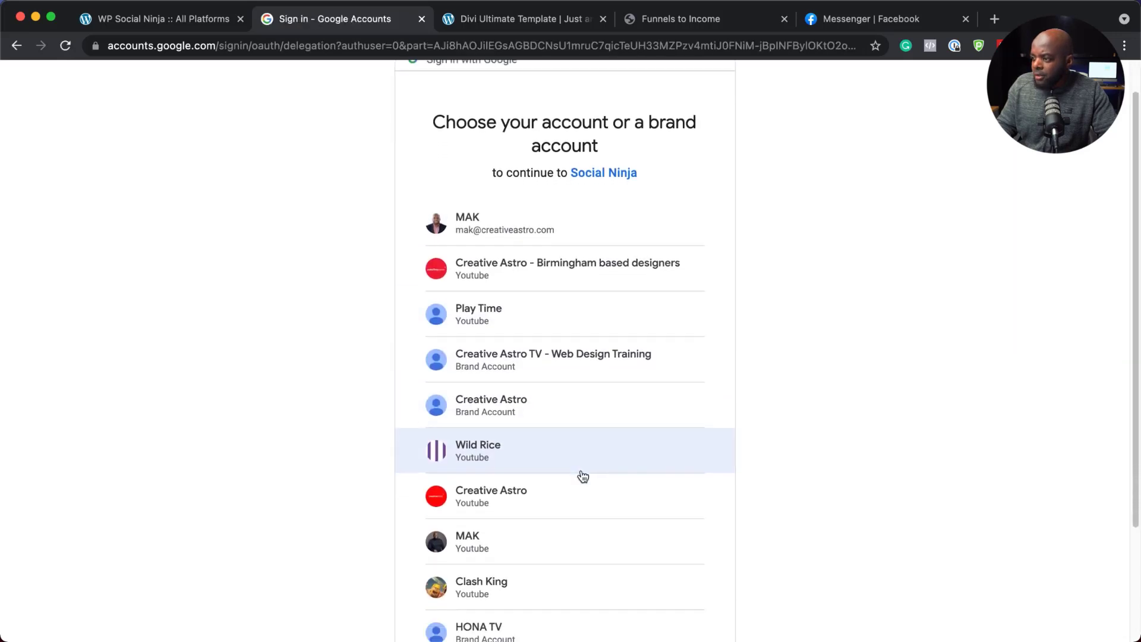
pyautogui.click(491, 528)
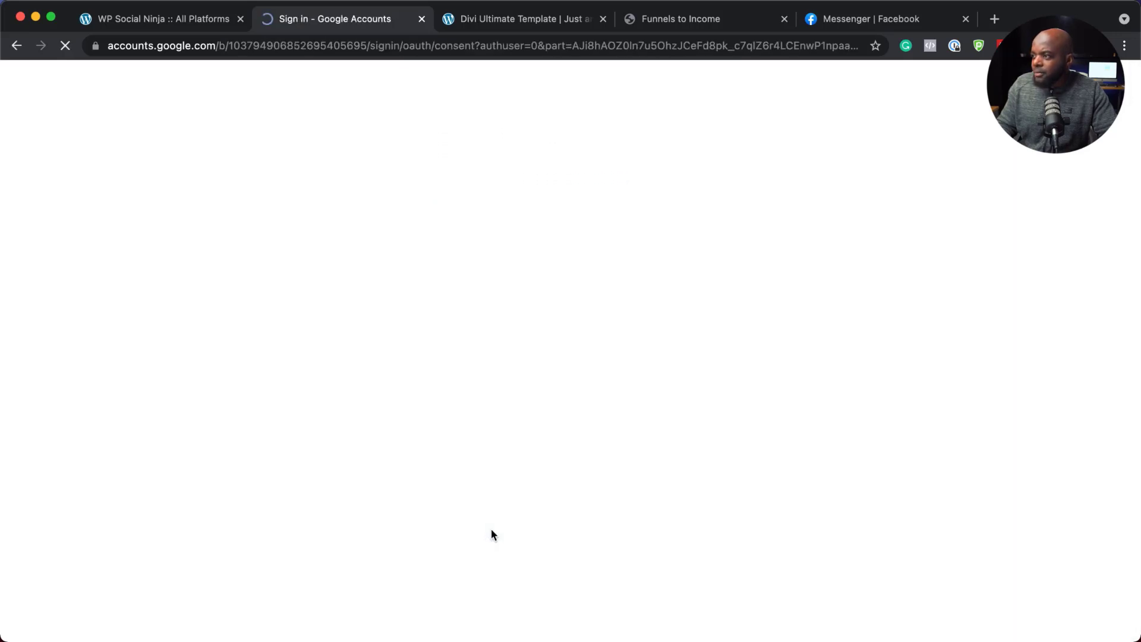
pyautogui.click(639, 519)
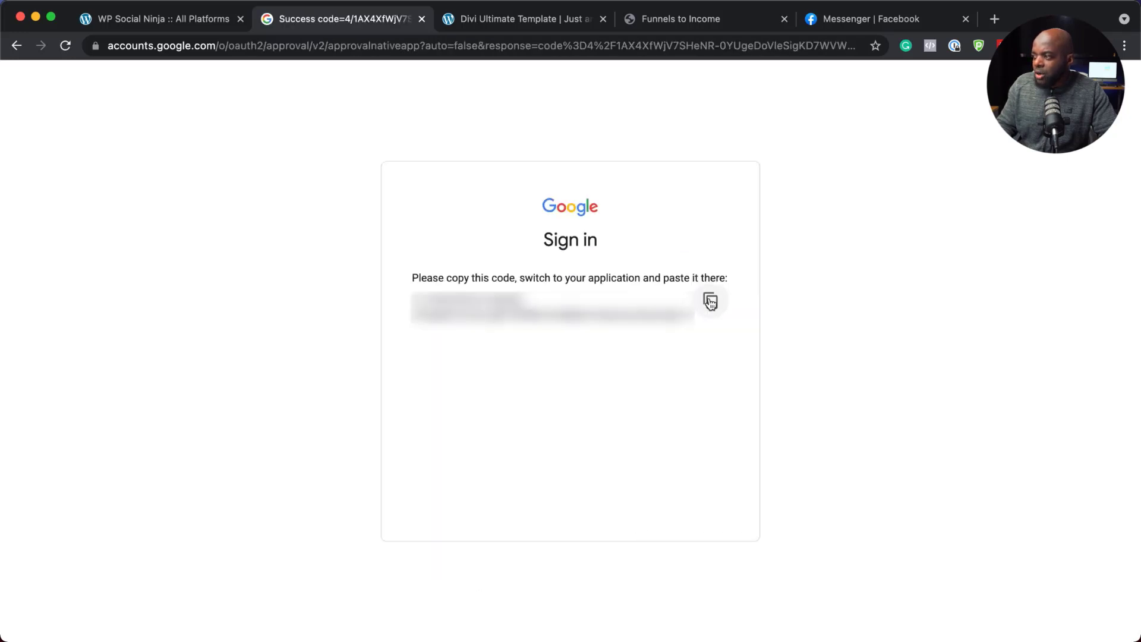
pyautogui.click(710, 302)
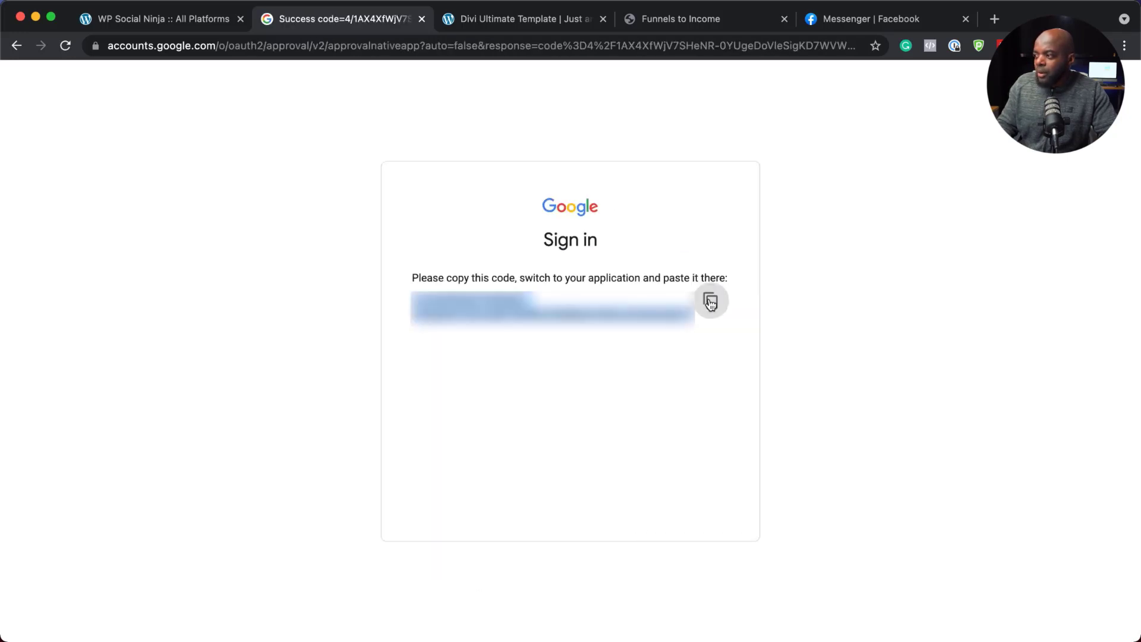
# Paste the Google access code into the YouTube configuration and save it, declining the password manager's update and closing the dialog
pyautogui.click(135, 21)
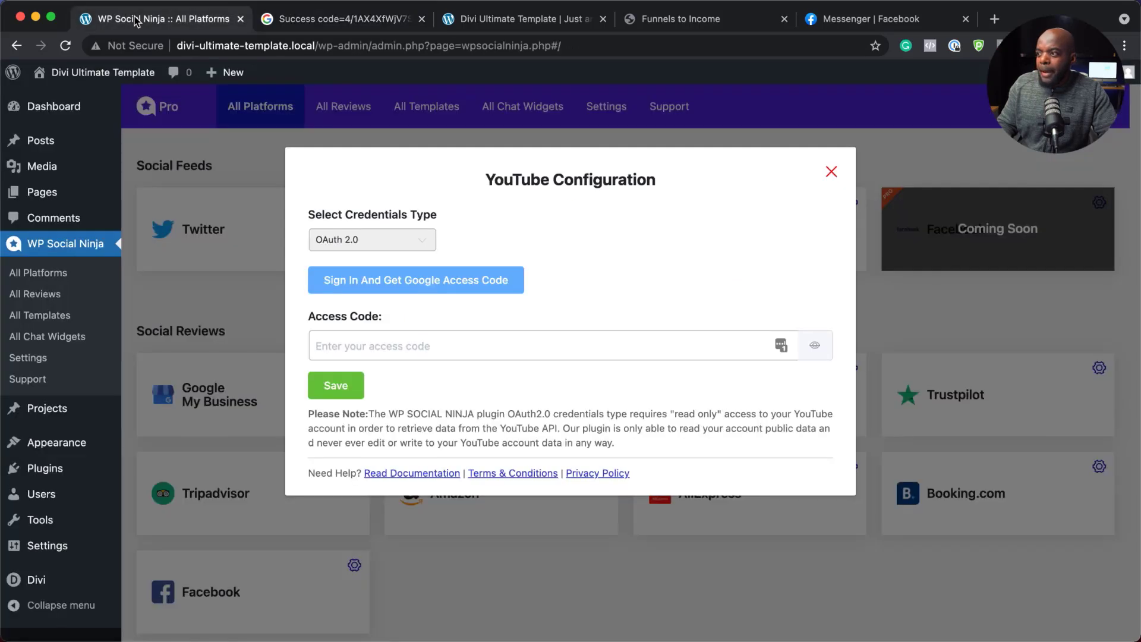
pyautogui.click(382, 340)
pyautogui.press('super+v')
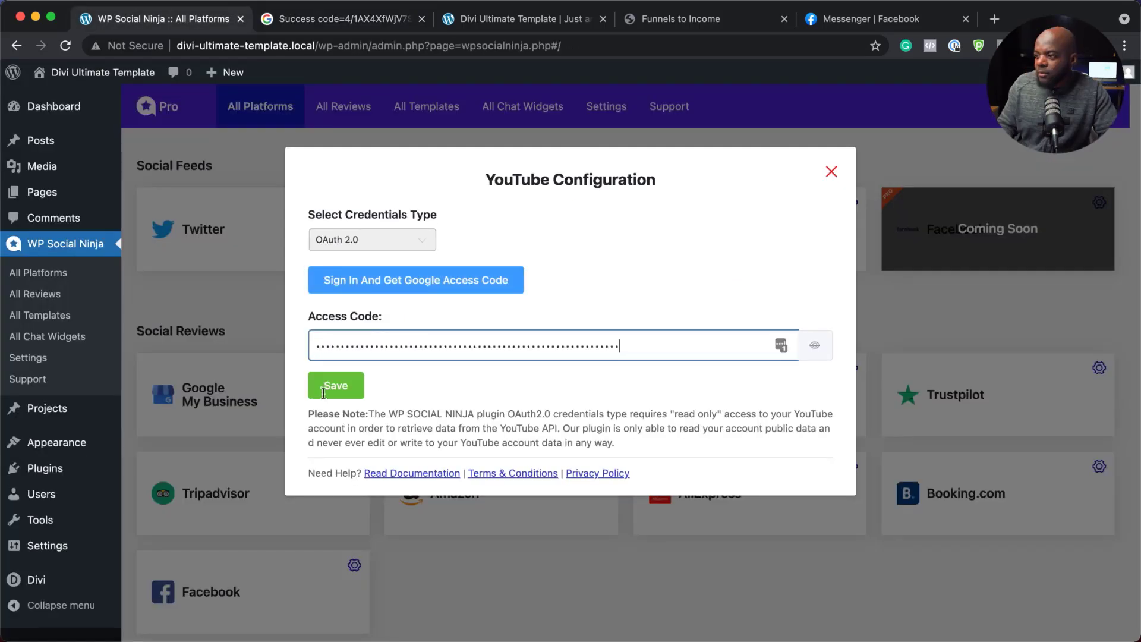
pyautogui.click(331, 390)
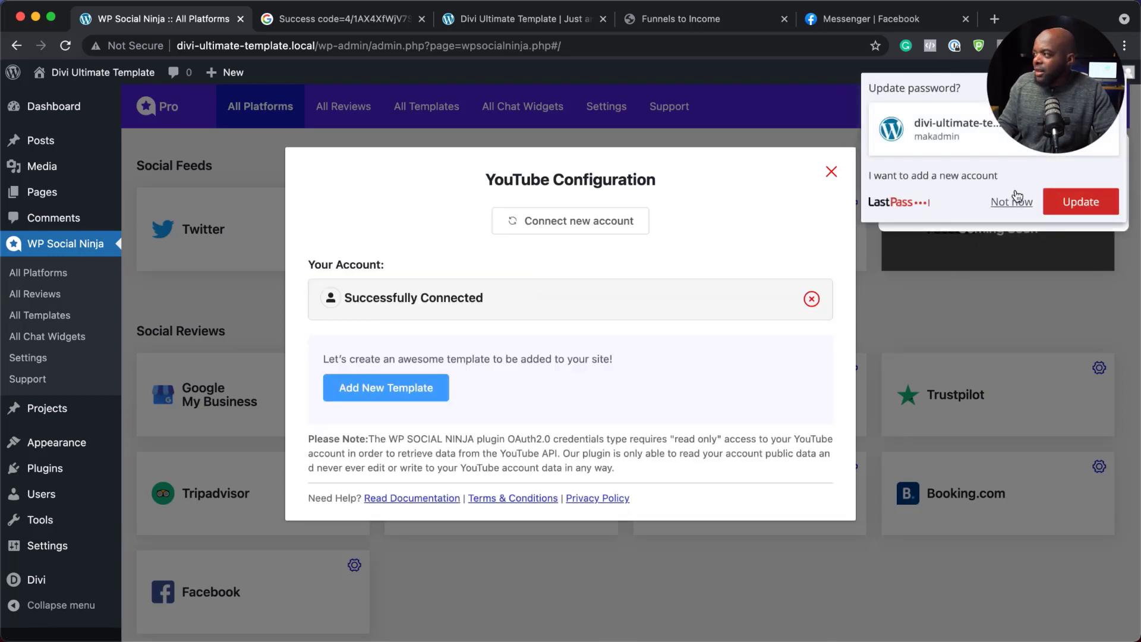
pyautogui.click(1012, 202)
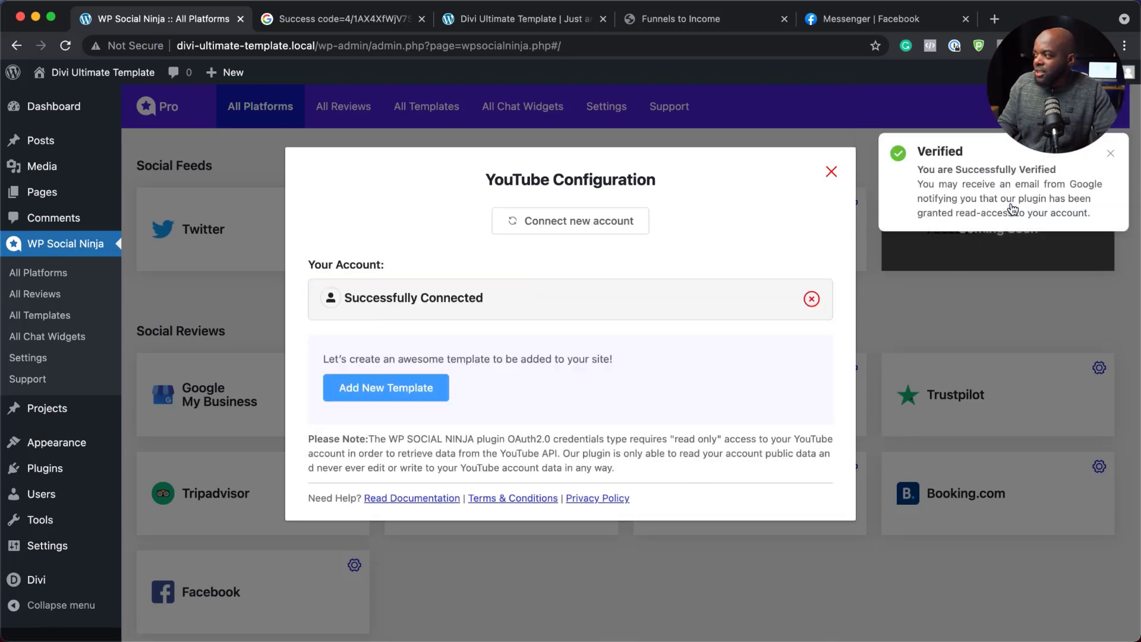
pyautogui.click(831, 172)
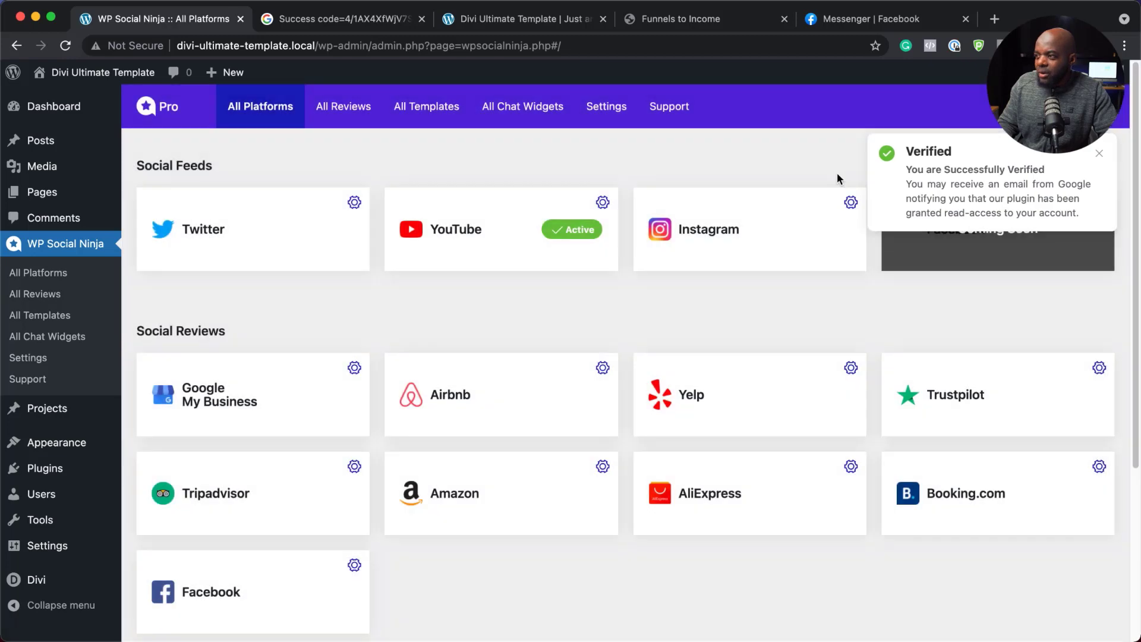
pyautogui.click(1099, 153)
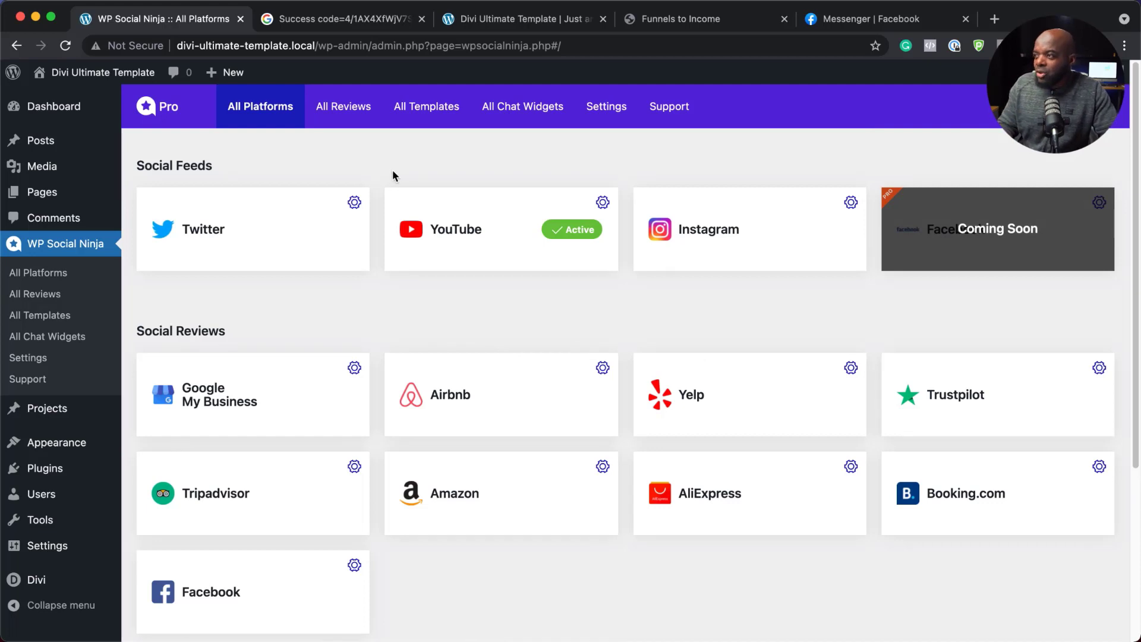
# Create a new YouTube template from the templates page
pyautogui.click(434, 110)
pyautogui.moveTo(636, 252)
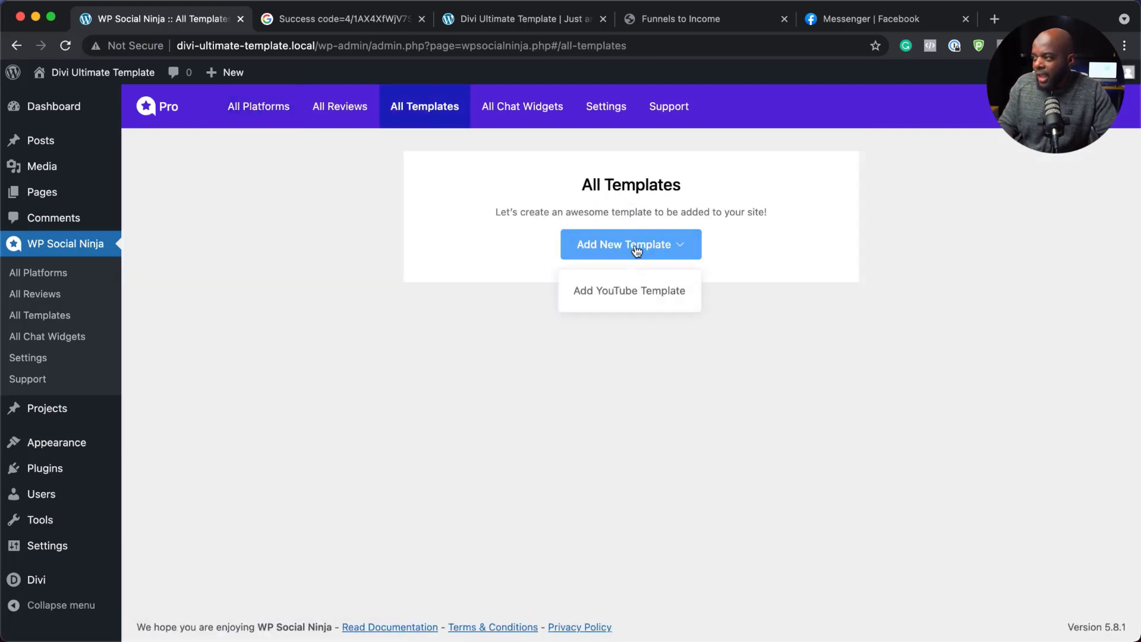
pyautogui.click(626, 293)
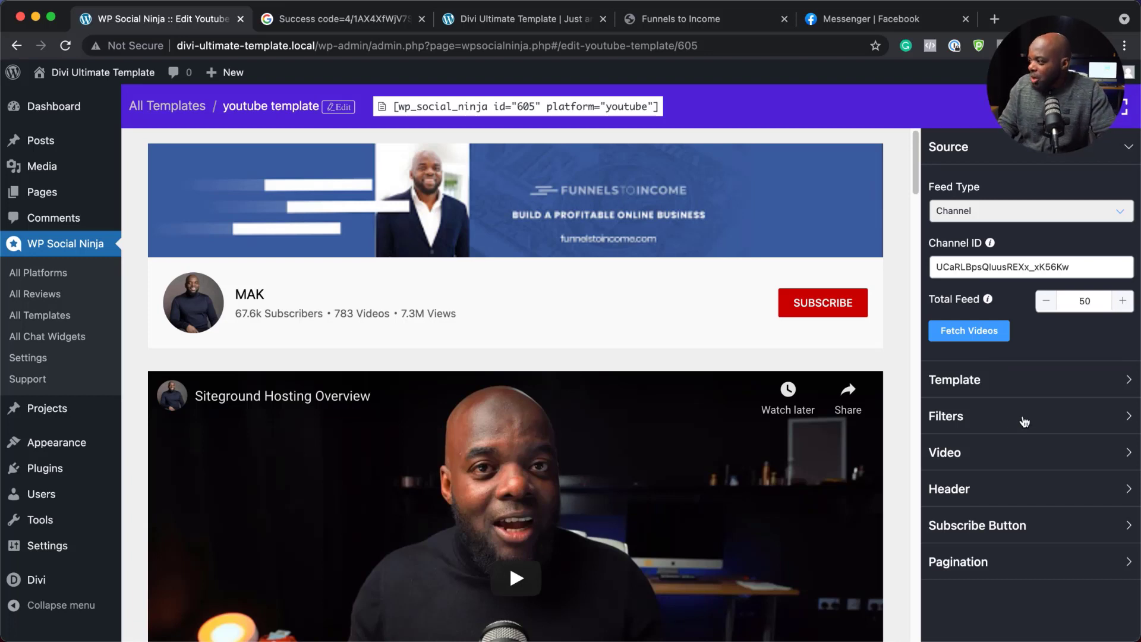
# Set the YouTube template's grid layout to 4 columns and check the video grid in the preview
pyautogui.scroll(-3, 1016, 422)
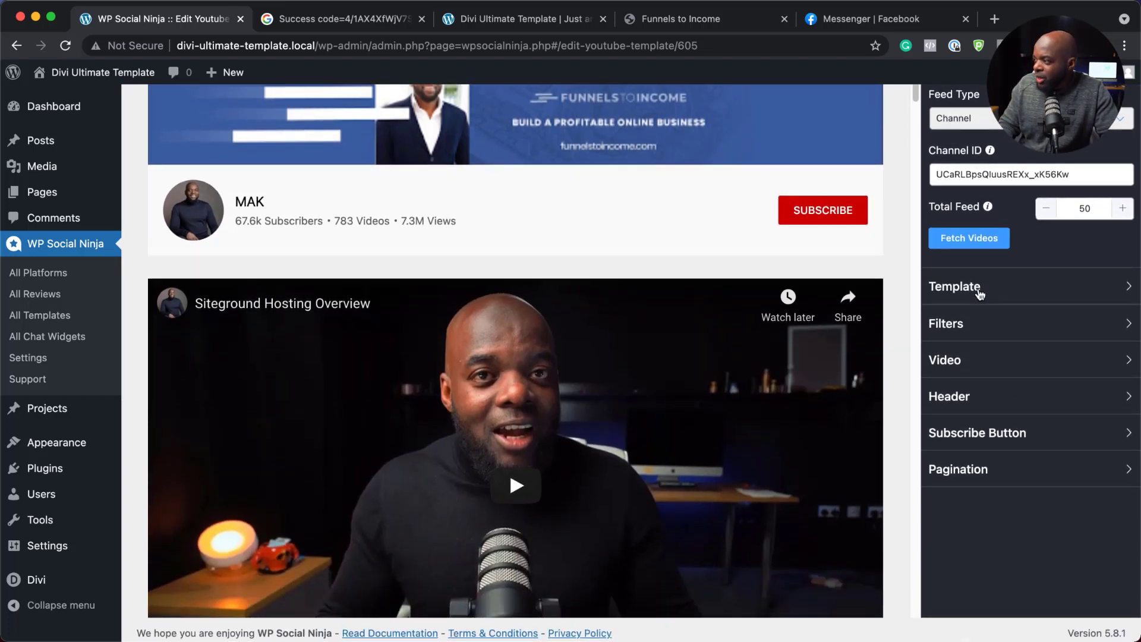
pyautogui.click(978, 287)
pyautogui.scroll(-7, 636, 465)
pyautogui.scroll(-5, 639, 463)
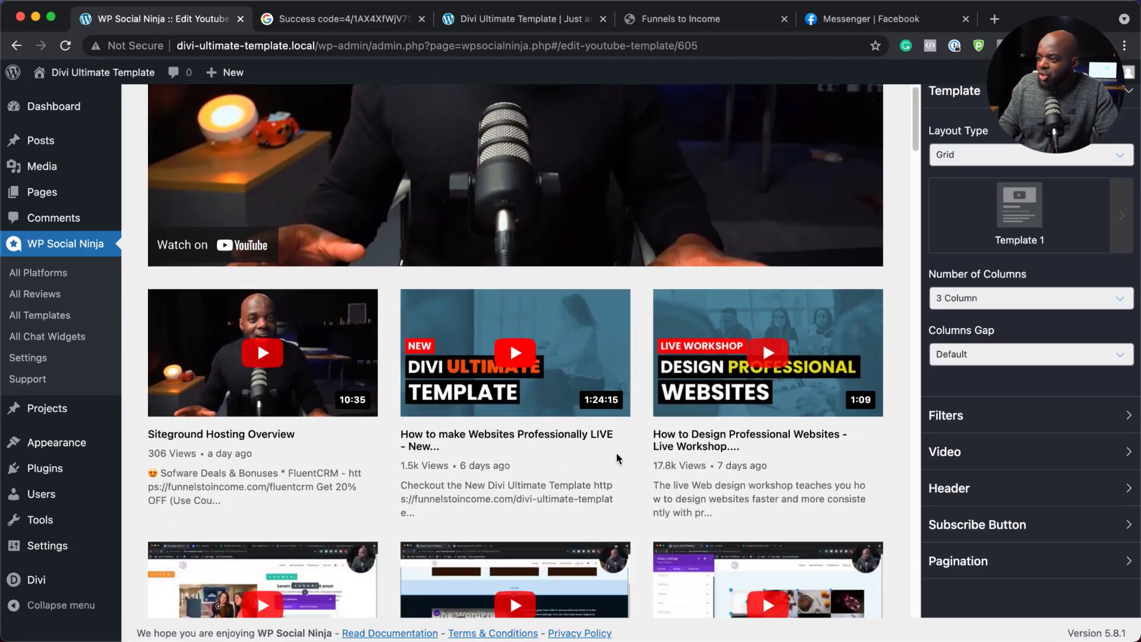
pyautogui.scroll(-1, 642, 503)
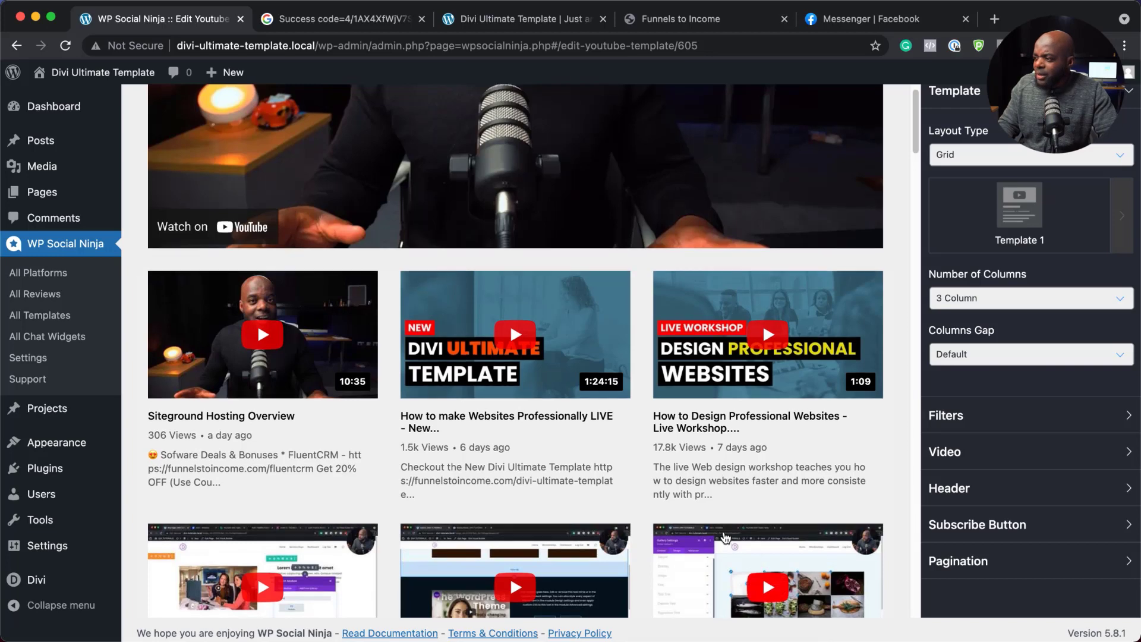
pyautogui.scroll(6, 772, 542)
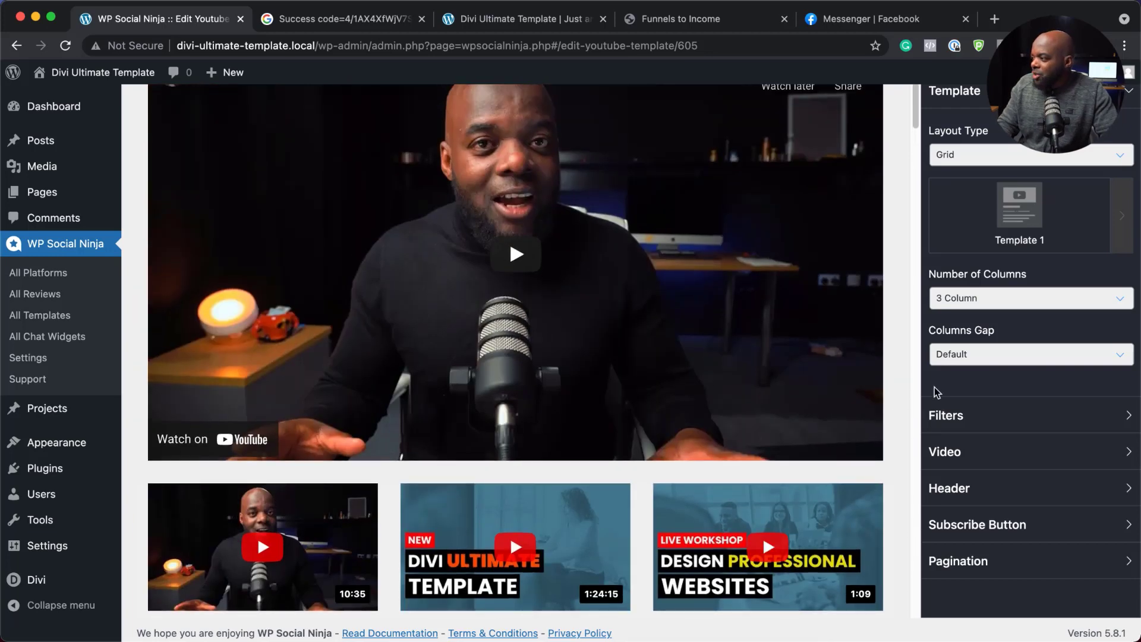
pyautogui.click(1011, 304)
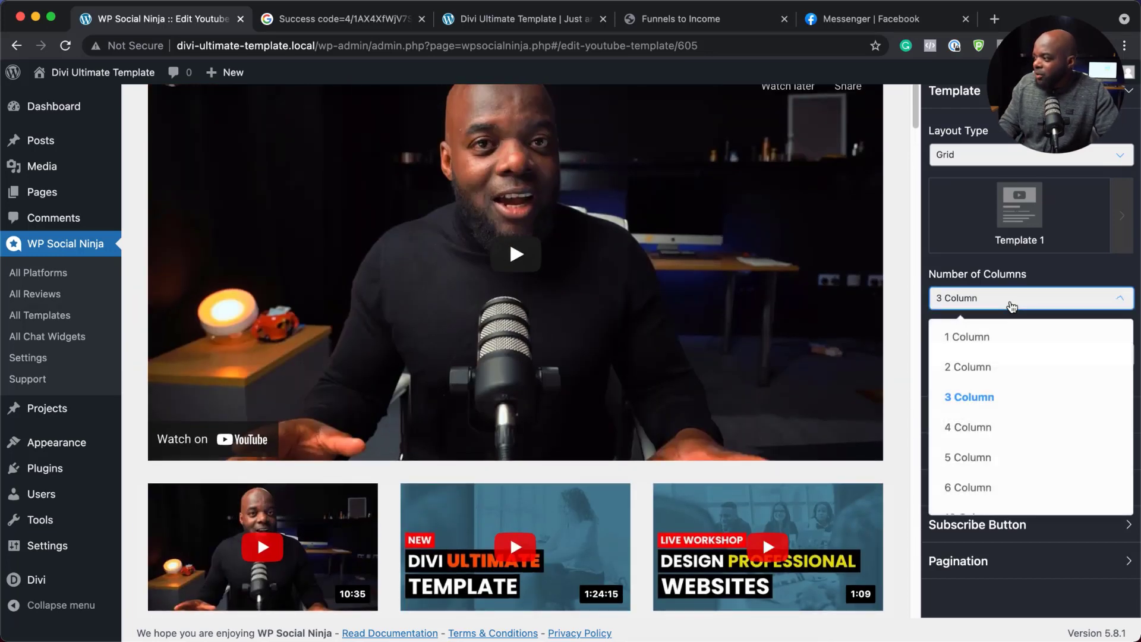
pyautogui.click(989, 436)
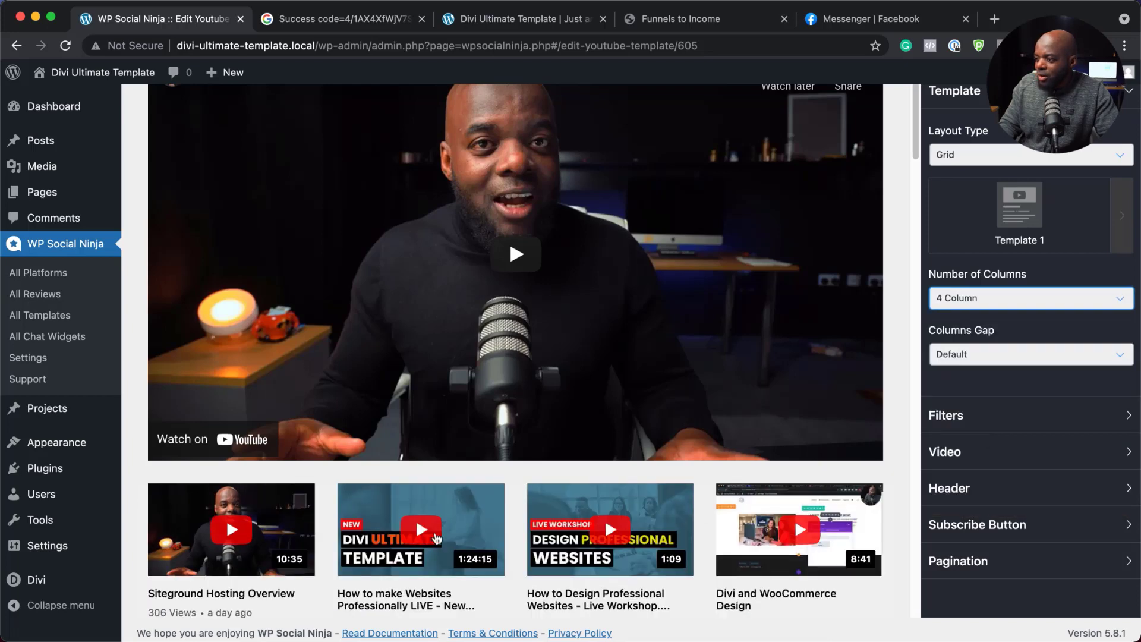
pyautogui.scroll(-4, 415, 297)
pyautogui.scroll(1, 415, 297)
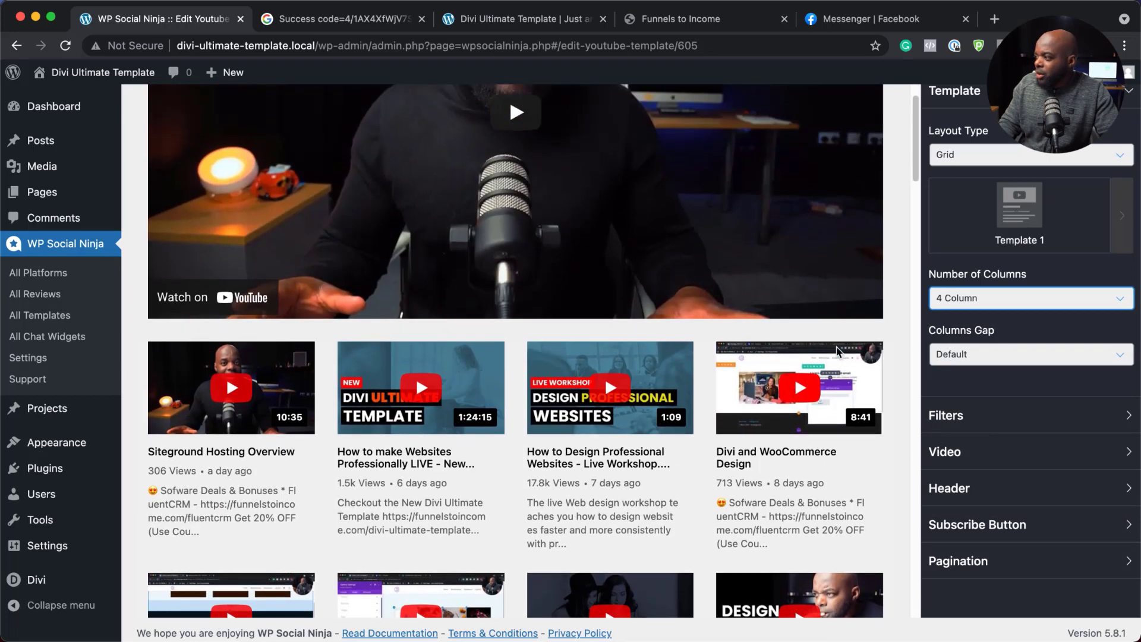
# Set the YouTube template's number of columns to 3 Column
pyautogui.click(943, 302)
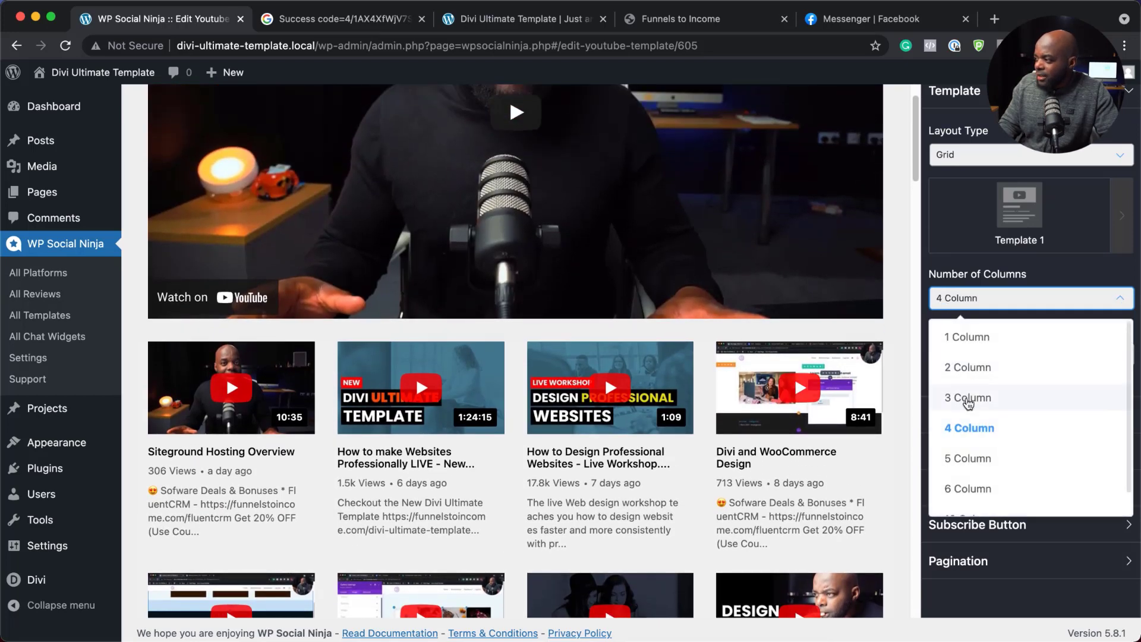
pyautogui.click(966, 397)
pyautogui.scroll(-1, 1002, 373)
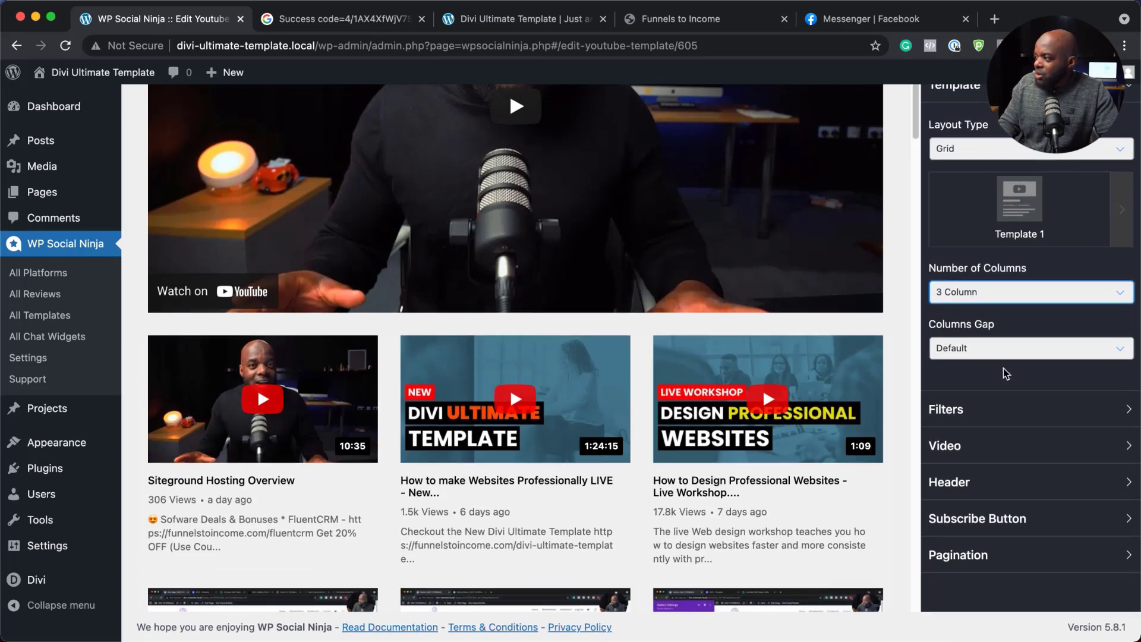
# Review the posts order options, set the number of videos to display to 20, and open the template's Video settings
pyautogui.click(963, 411)
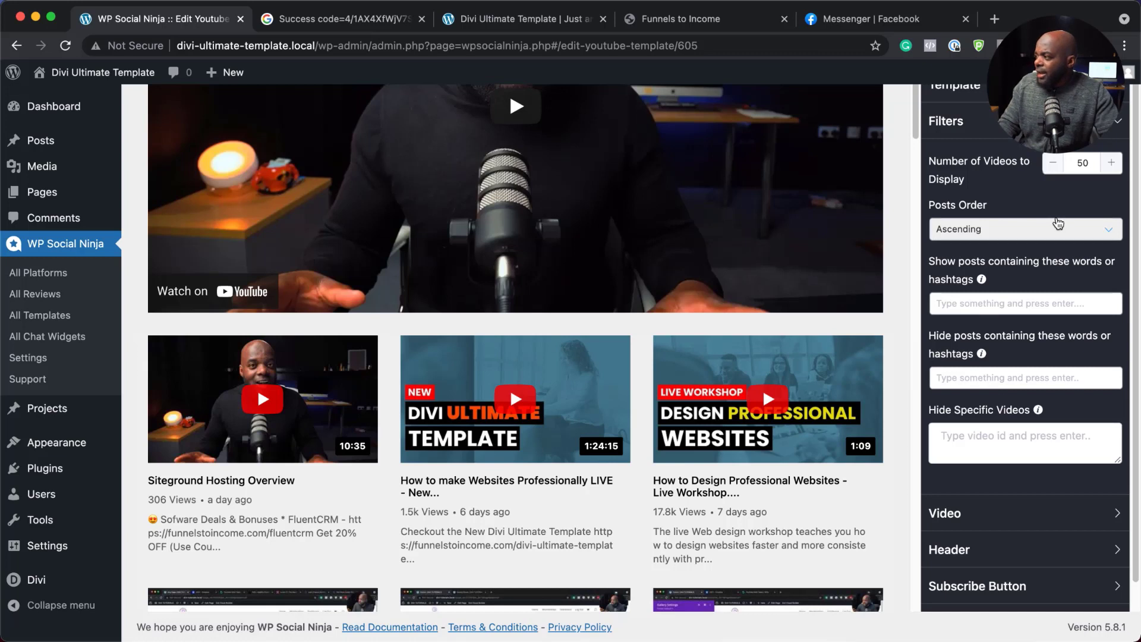
pyautogui.click(1055, 231)
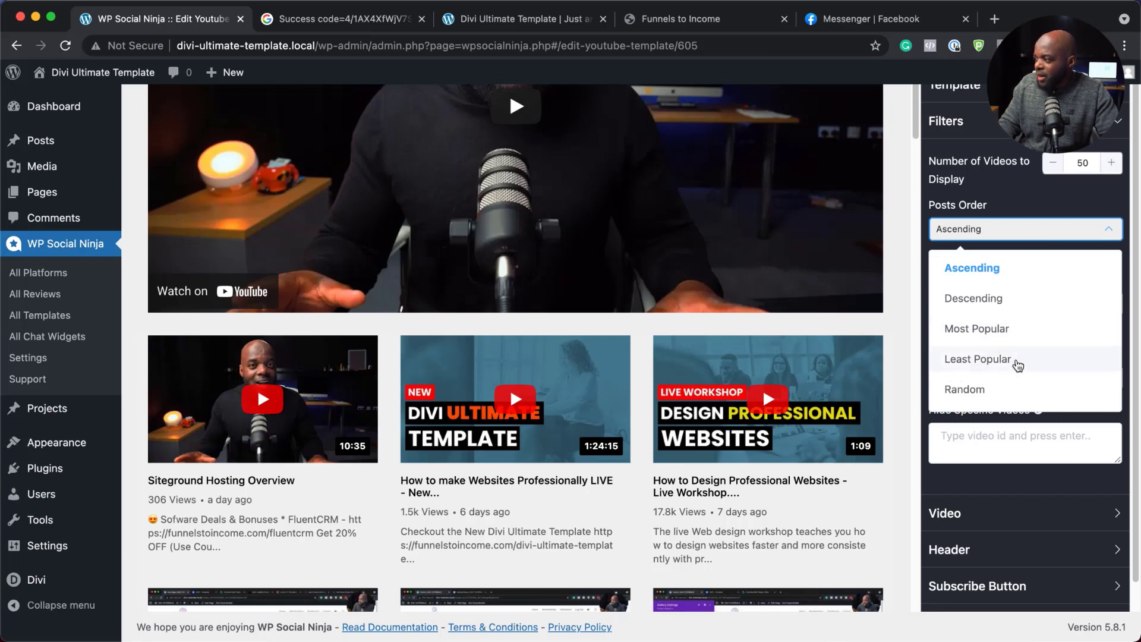
pyautogui.click(989, 186)
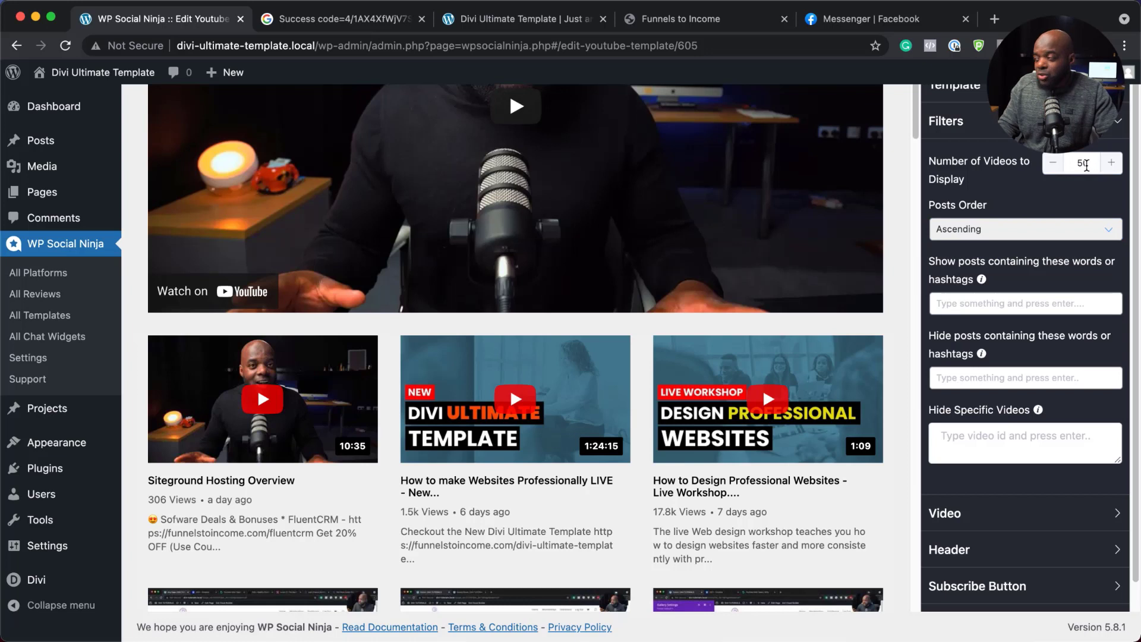
pyautogui.click(1075, 161)
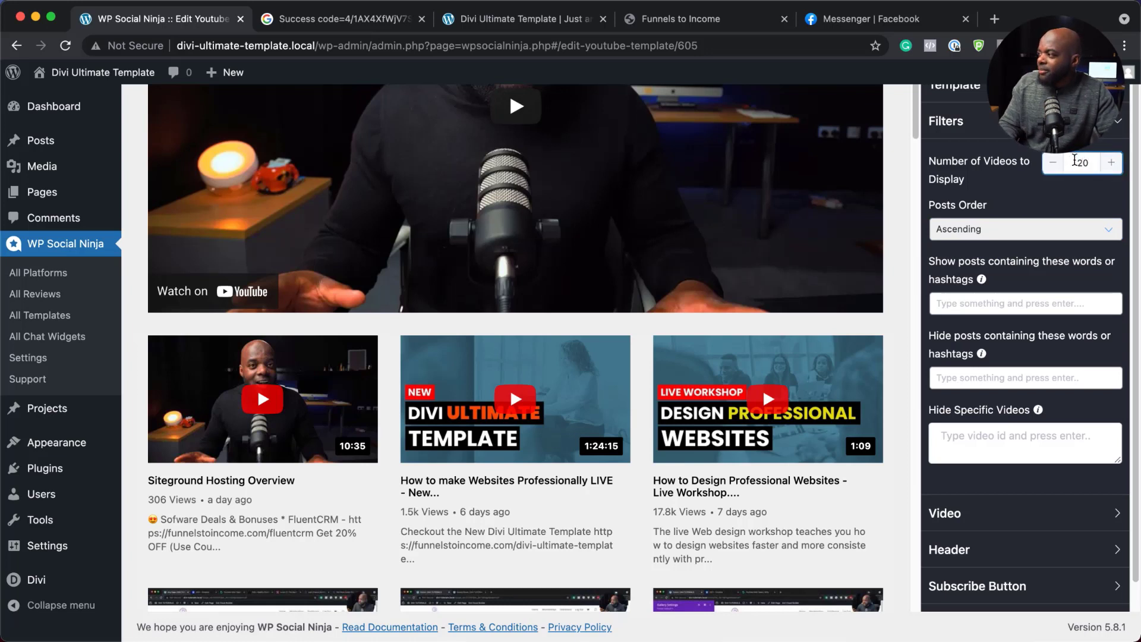
pyautogui.scroll(-1, 1057, 263)
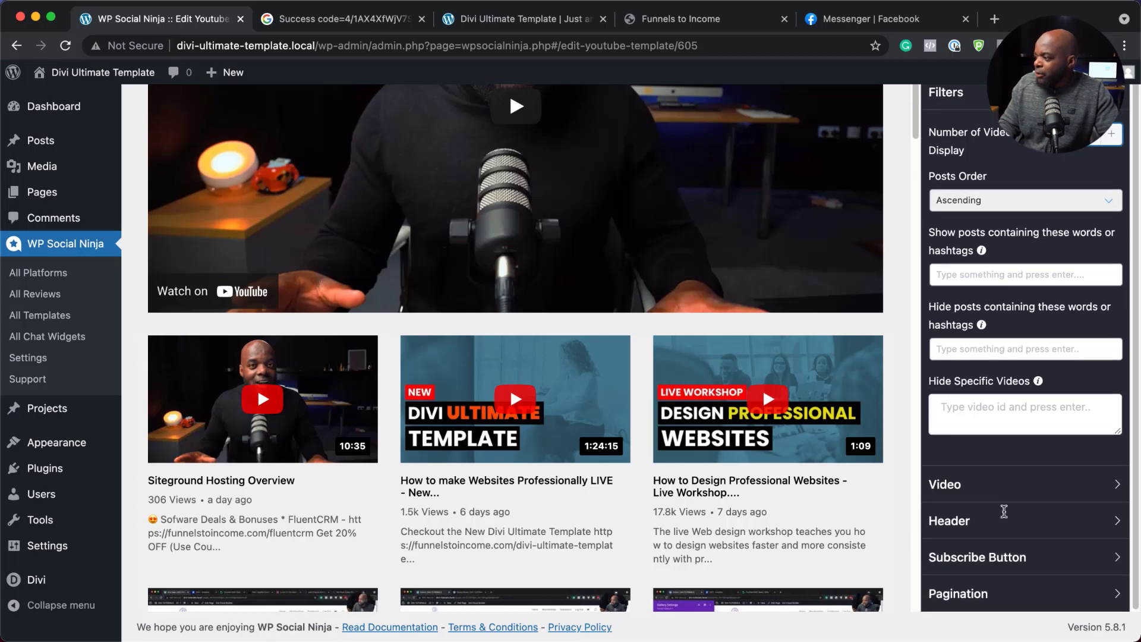
pyautogui.click(978, 492)
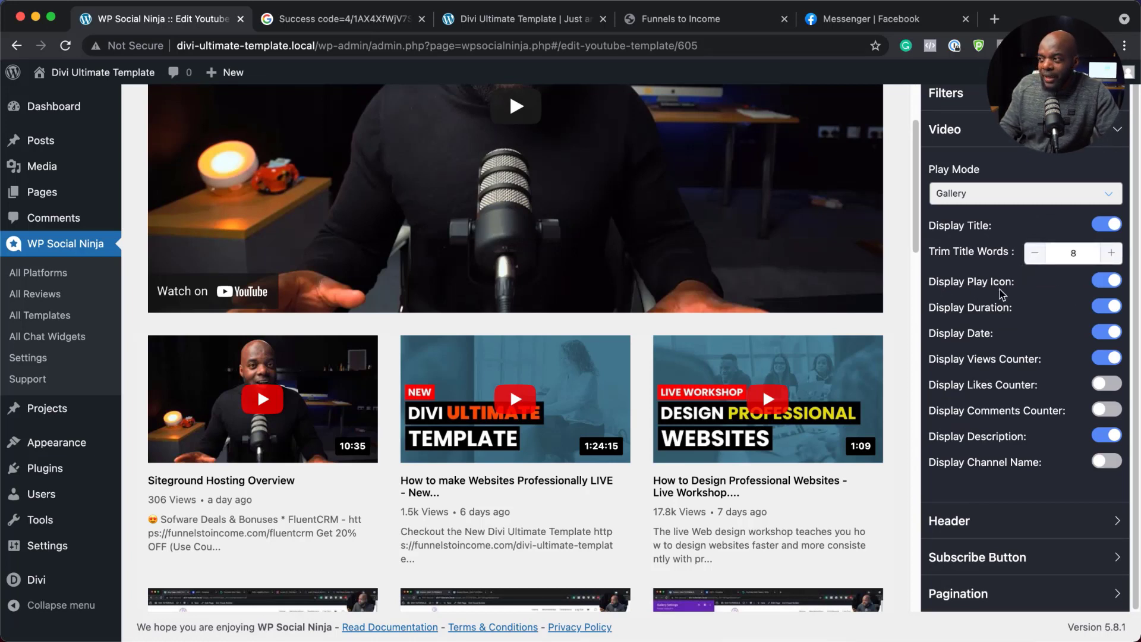
# Try turning the videos' play icon and duration displays off and back on
pyautogui.click(1103, 281)
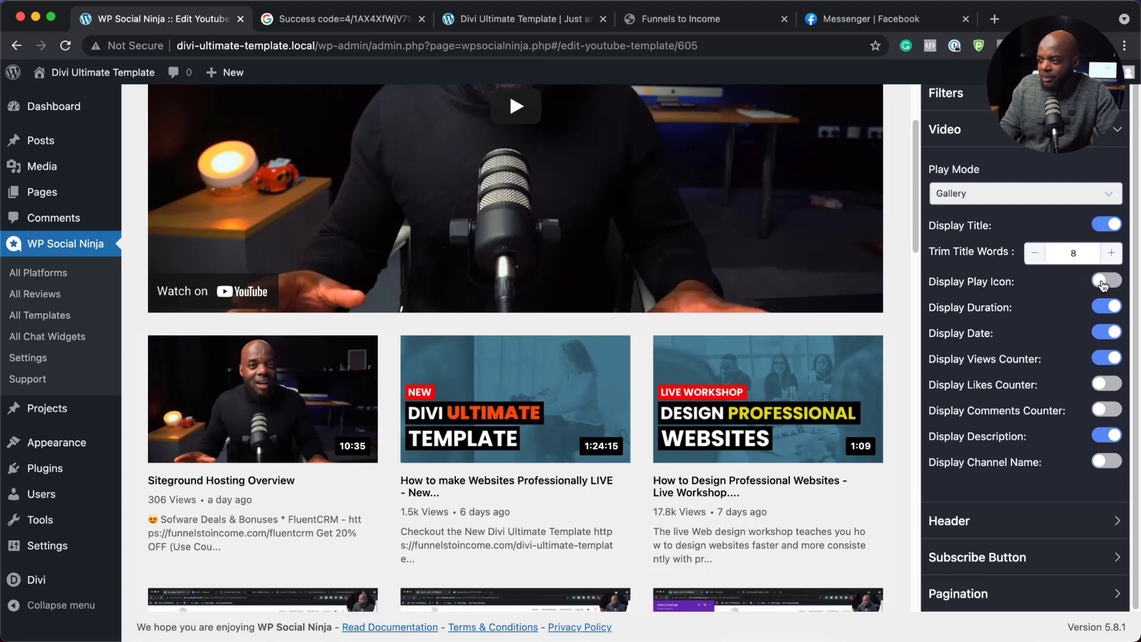
pyautogui.click(1104, 283)
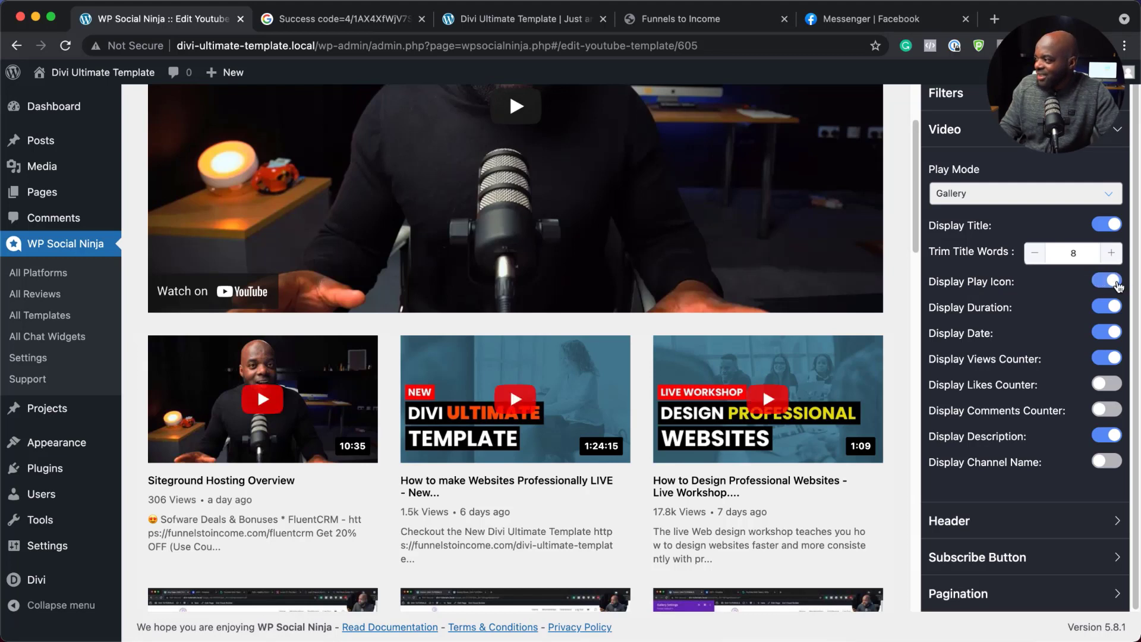
pyautogui.click(1106, 282)
pyautogui.click(1106, 282)
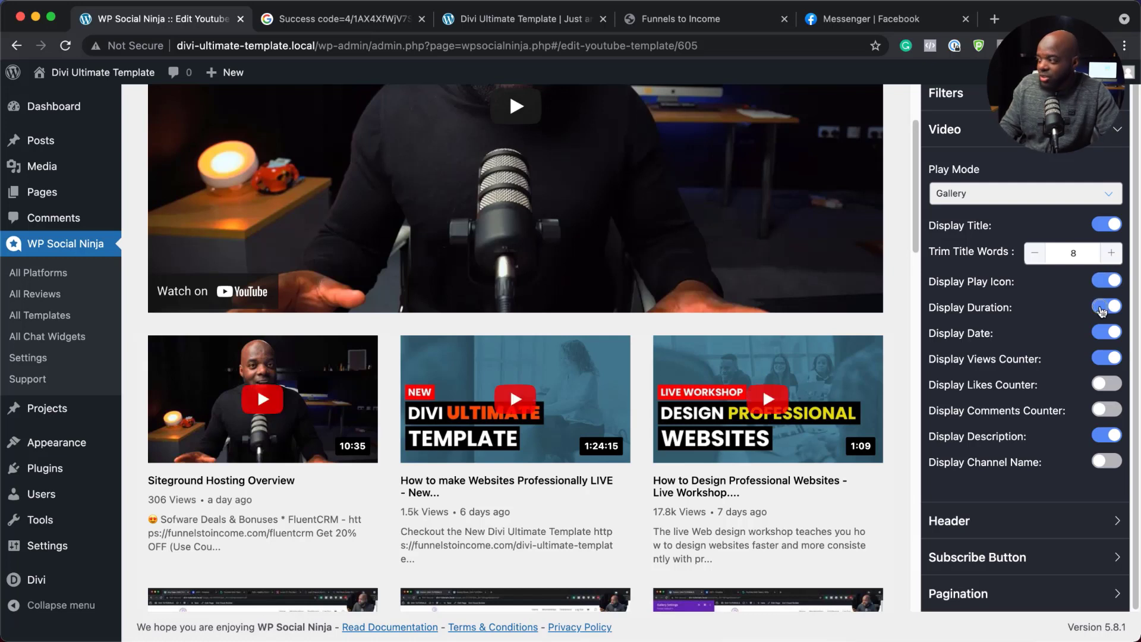
pyautogui.click(1102, 309)
pyautogui.click(1102, 309)
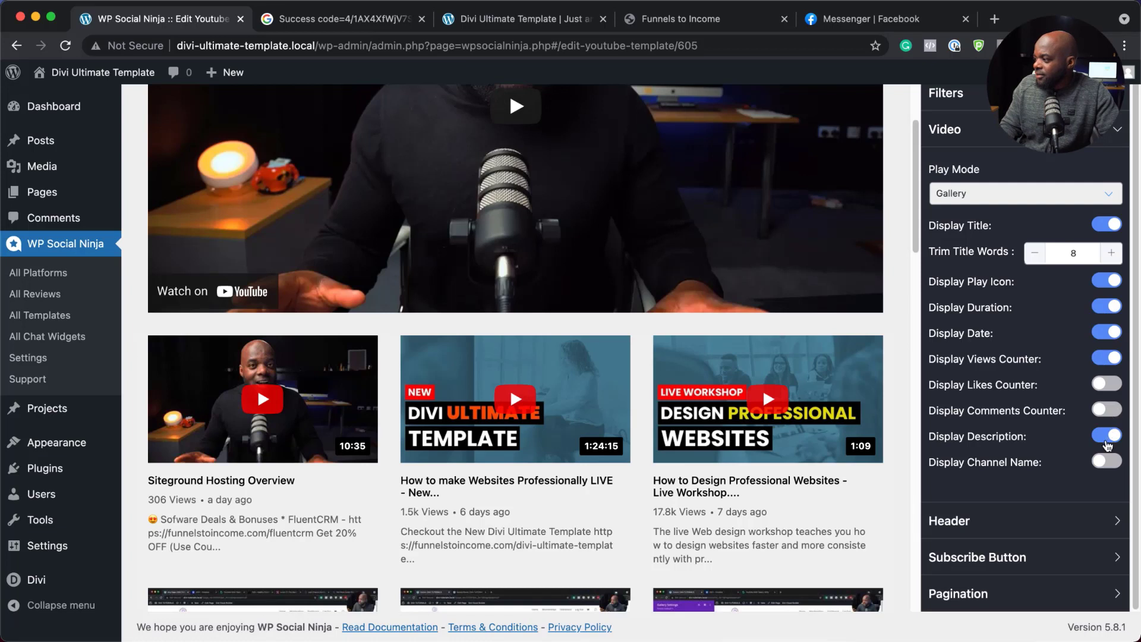
# Turn off the description display for the videos and the banner display in the feed header
pyautogui.click(1104, 441)
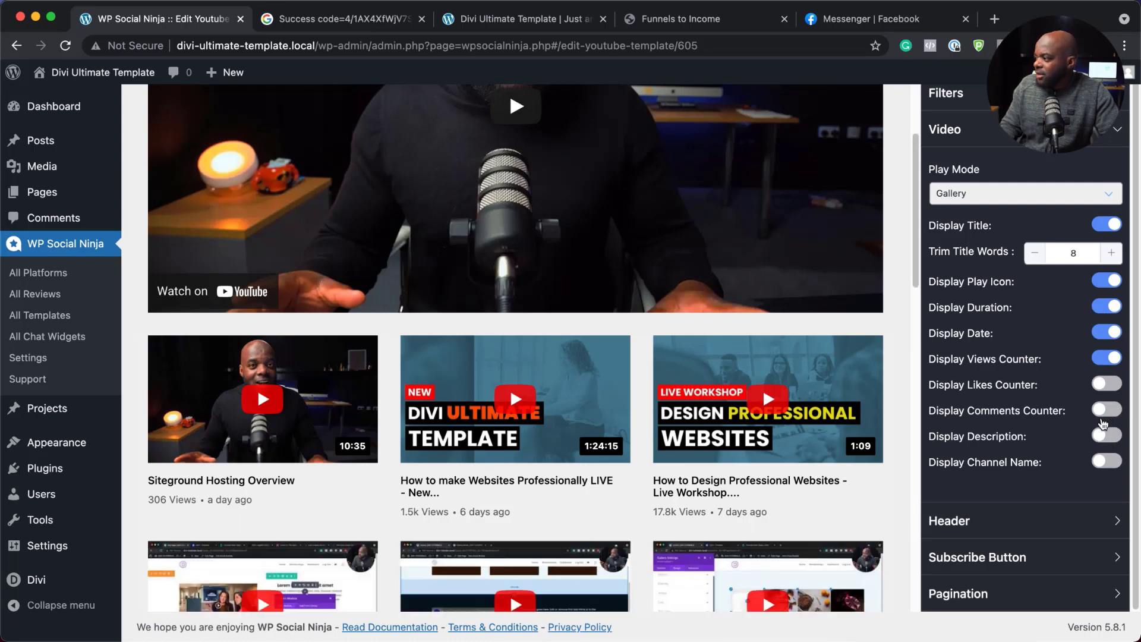
pyautogui.click(1003, 521)
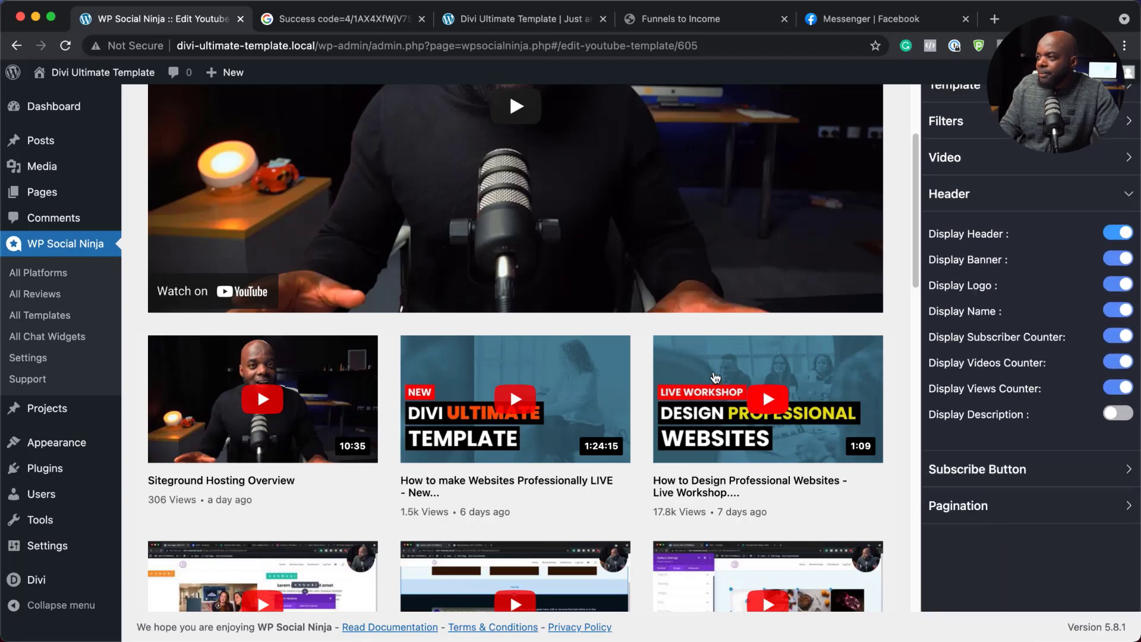
pyautogui.scroll(6, 713, 370)
pyautogui.scroll(1, 636, 281)
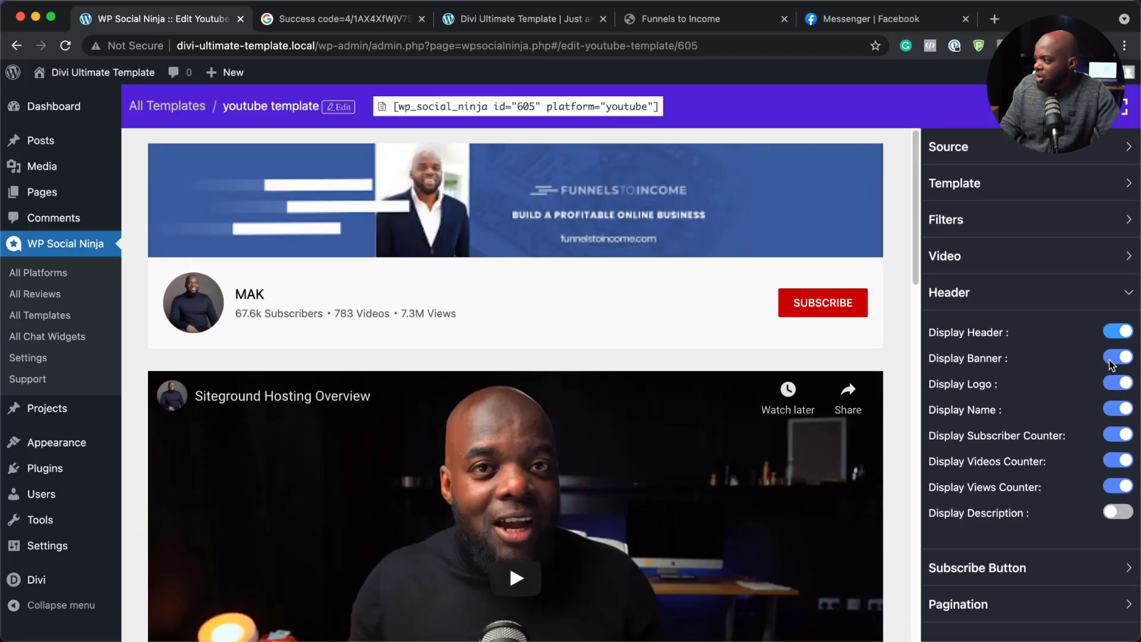
pyautogui.click(1111, 360)
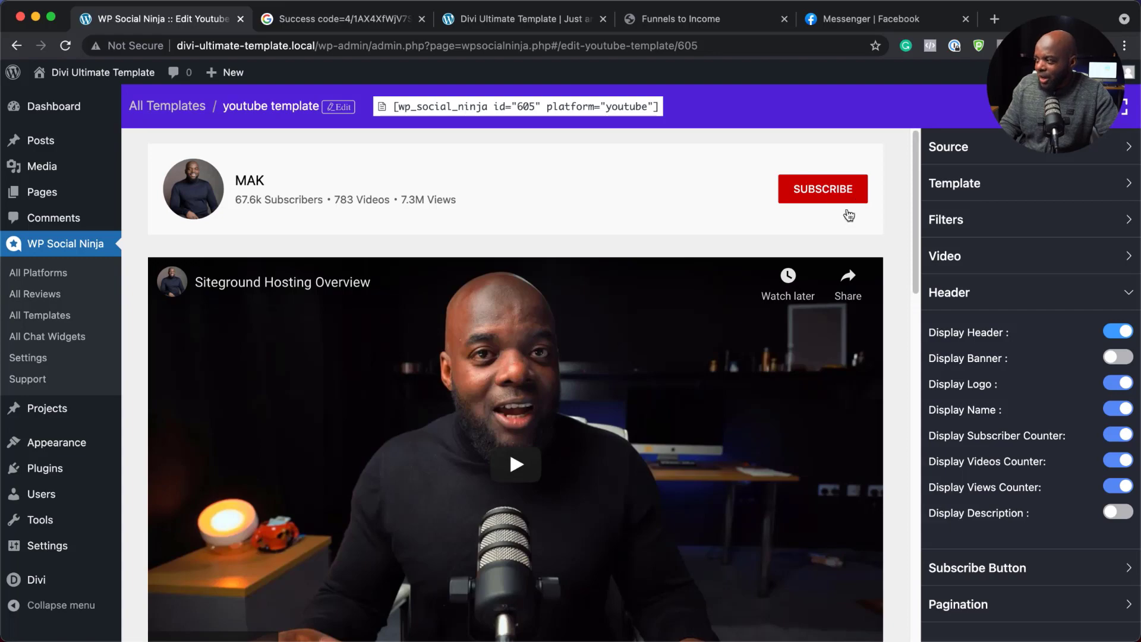
# Check the video grid in the preview and copy the YouTube template's shortcode
pyautogui.scroll(-5, 783, 388)
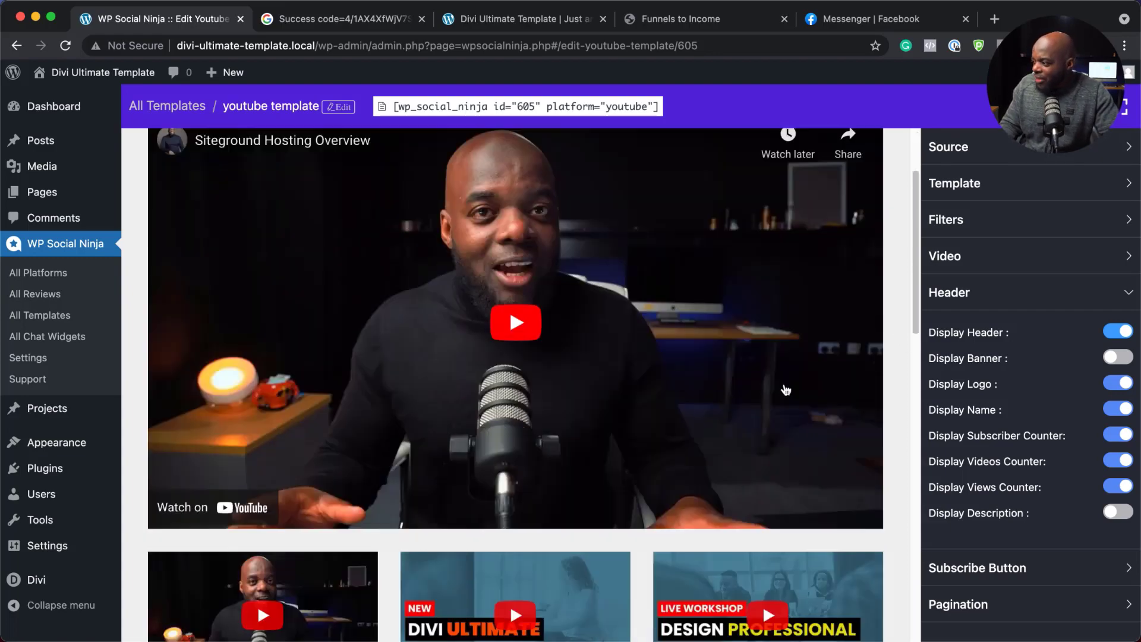
pyautogui.scroll(-15, 784, 389)
pyautogui.scroll(-12, 787, 389)
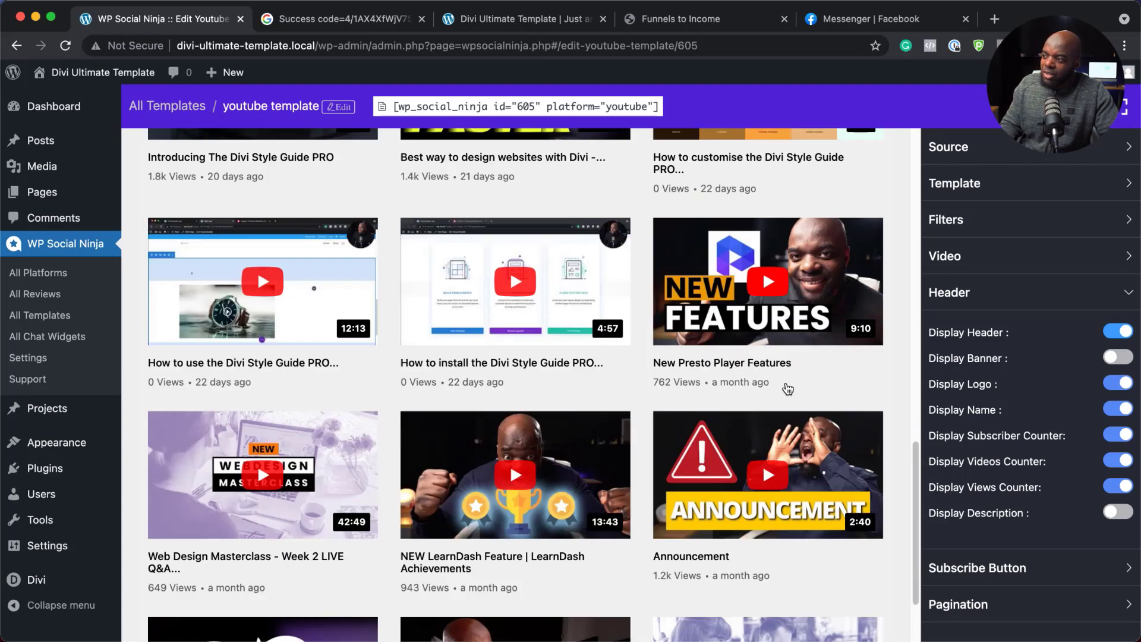
pyautogui.scroll(-10, 787, 389)
pyautogui.scroll(20, 785, 387)
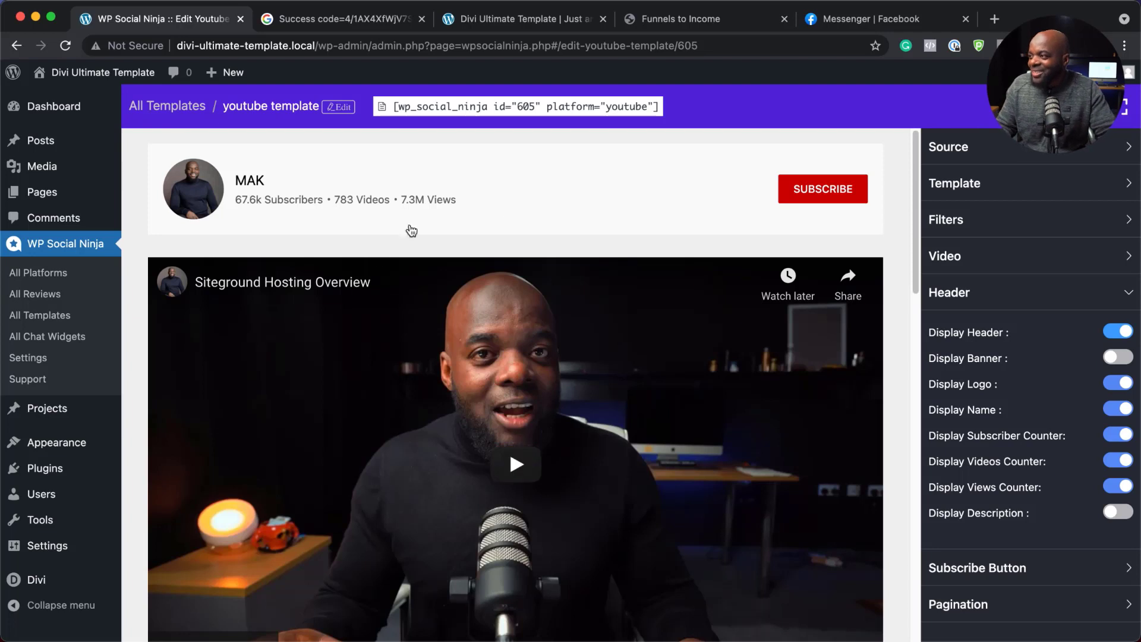
pyautogui.click(629, 108)
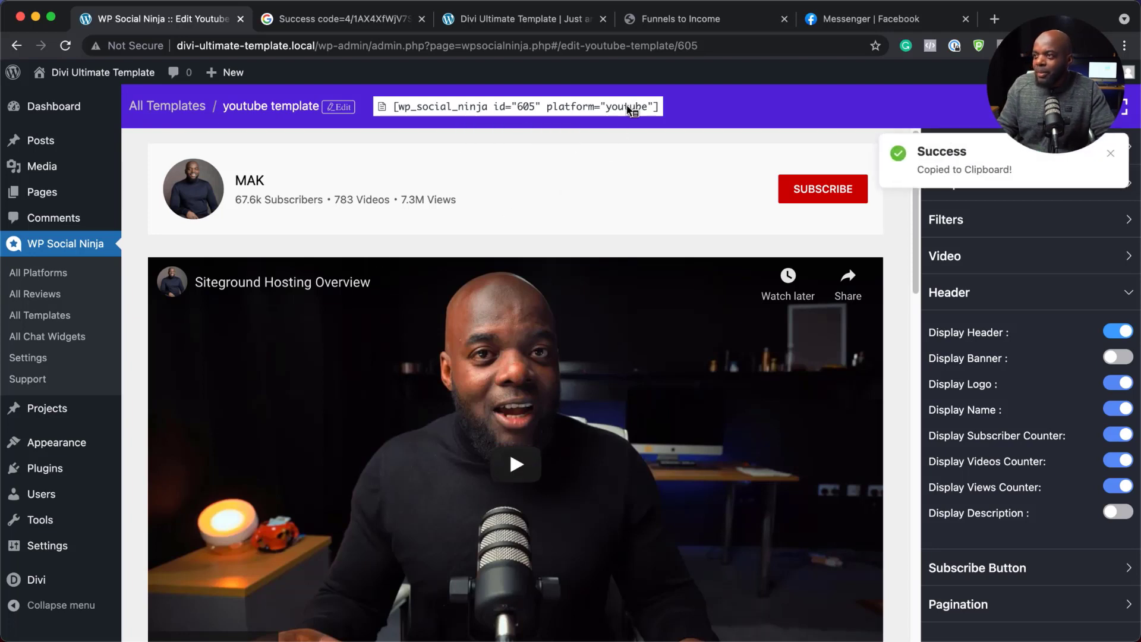
# Create a new page titled "Latest Videos" in a separate browser tab, close the Google code page, and start the Divi Builder
pyautogui.moveTo(225, 76)
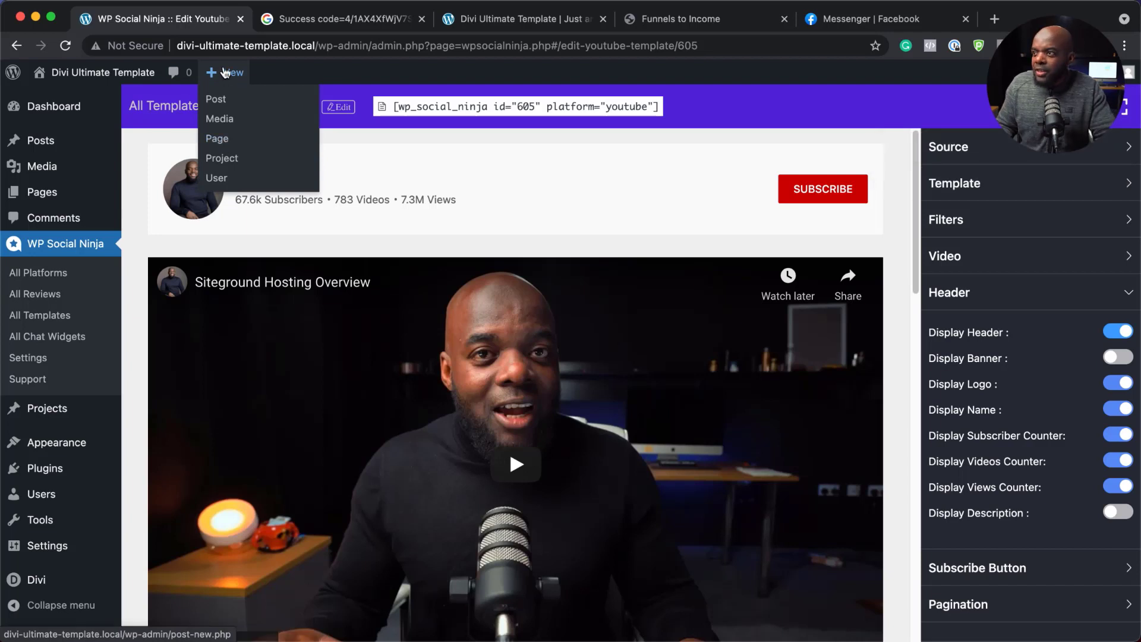
pyautogui.keyDown('super'); pyautogui.click(227, 143); pyautogui.keyUp('super')
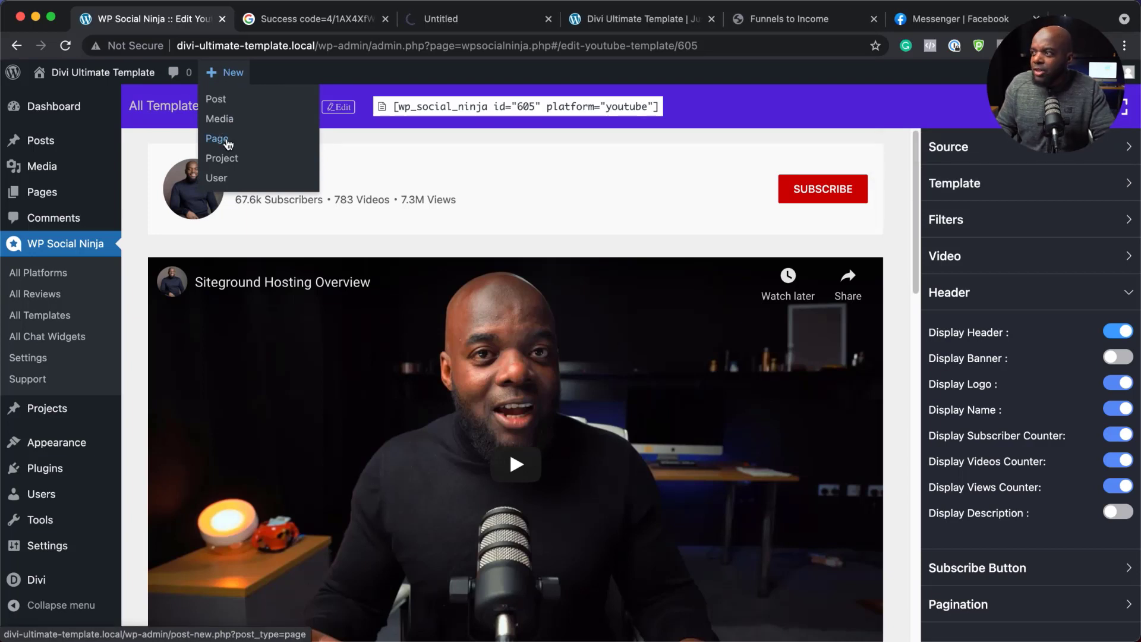
pyautogui.click(440, 21)
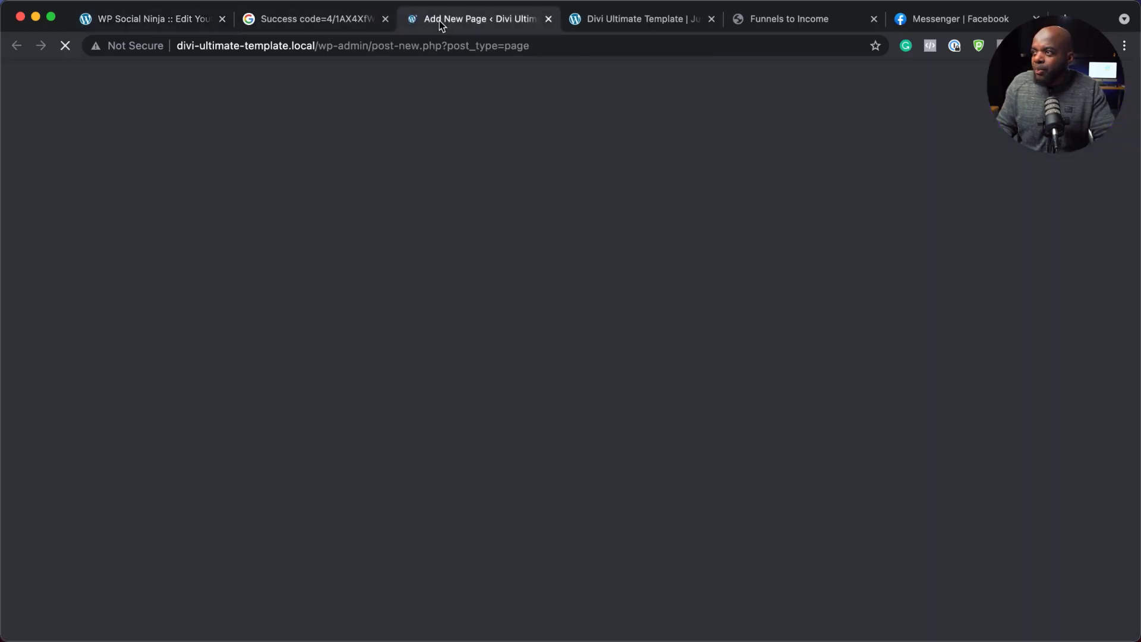
pyautogui.click(385, 19)
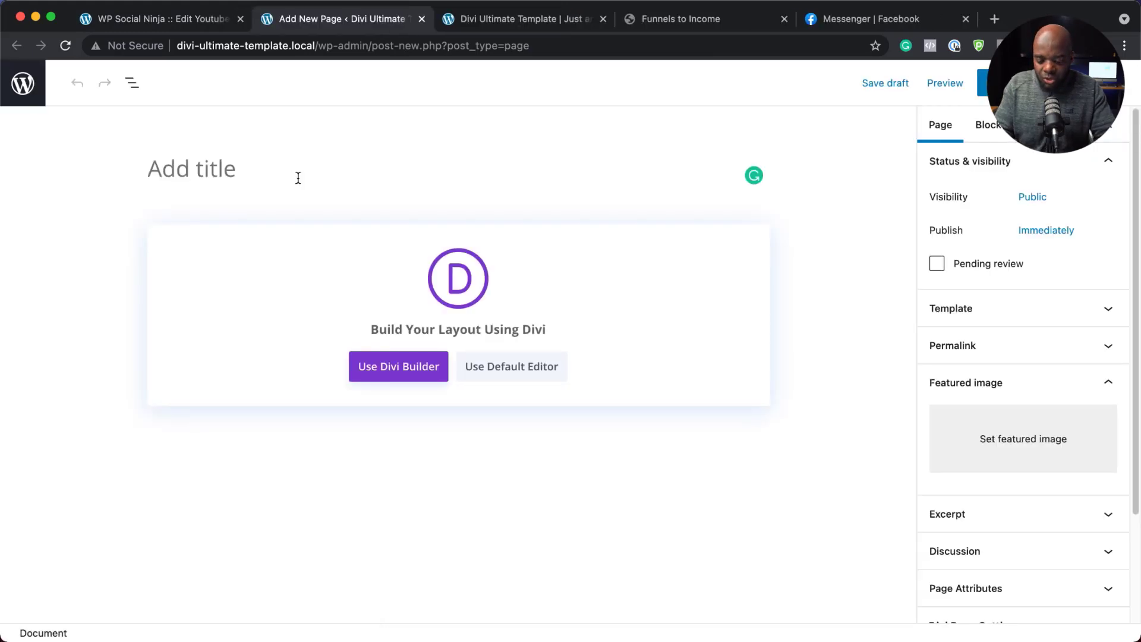
pyautogui.write('Latest Videos')
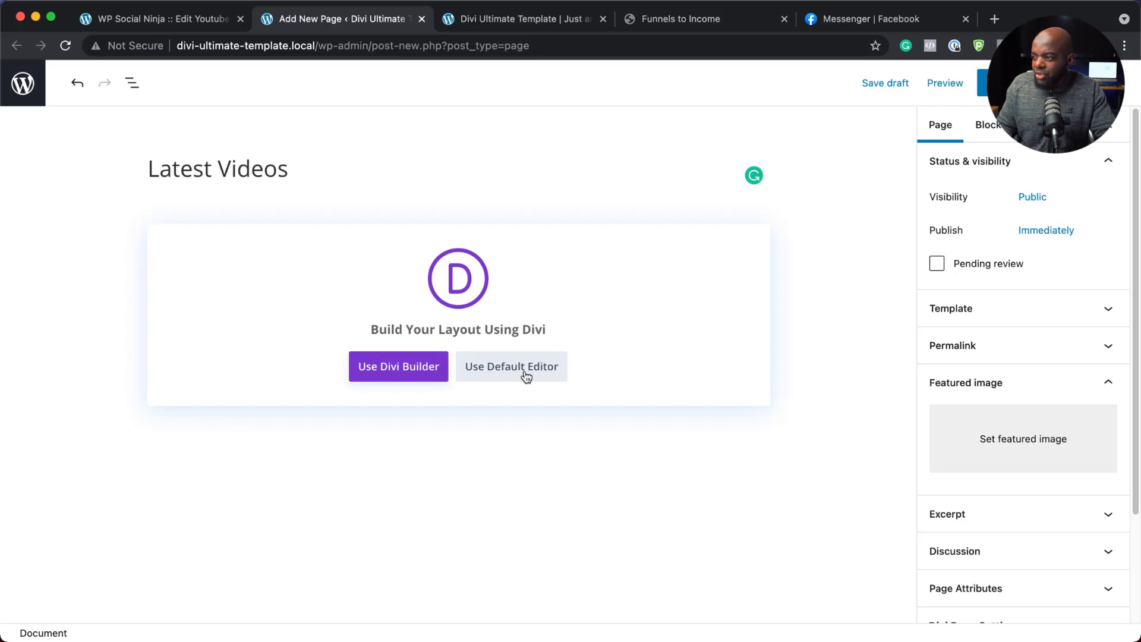
pyautogui.click(402, 367)
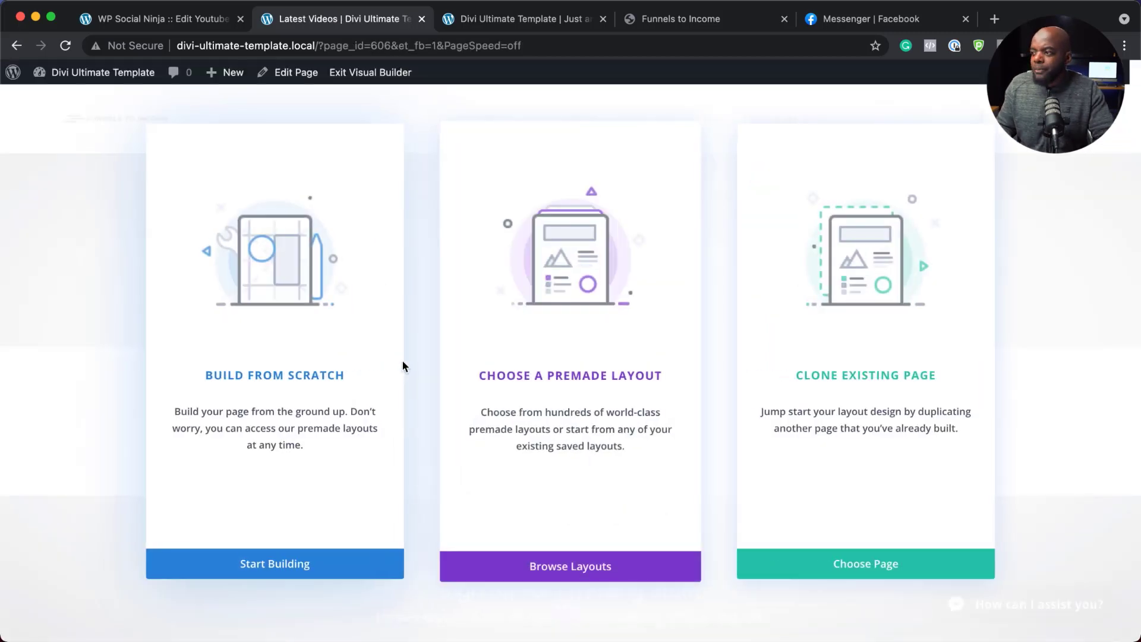
# Build the page from scratch with a single-column row containing a Text module
pyautogui.click(332, 380)
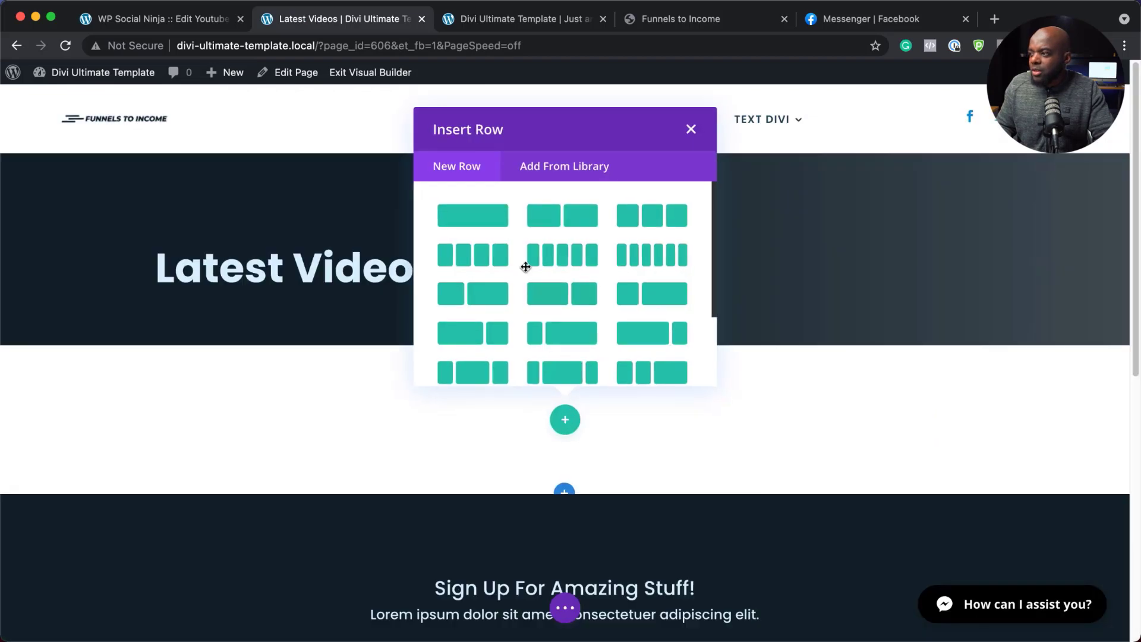
pyautogui.click(484, 221)
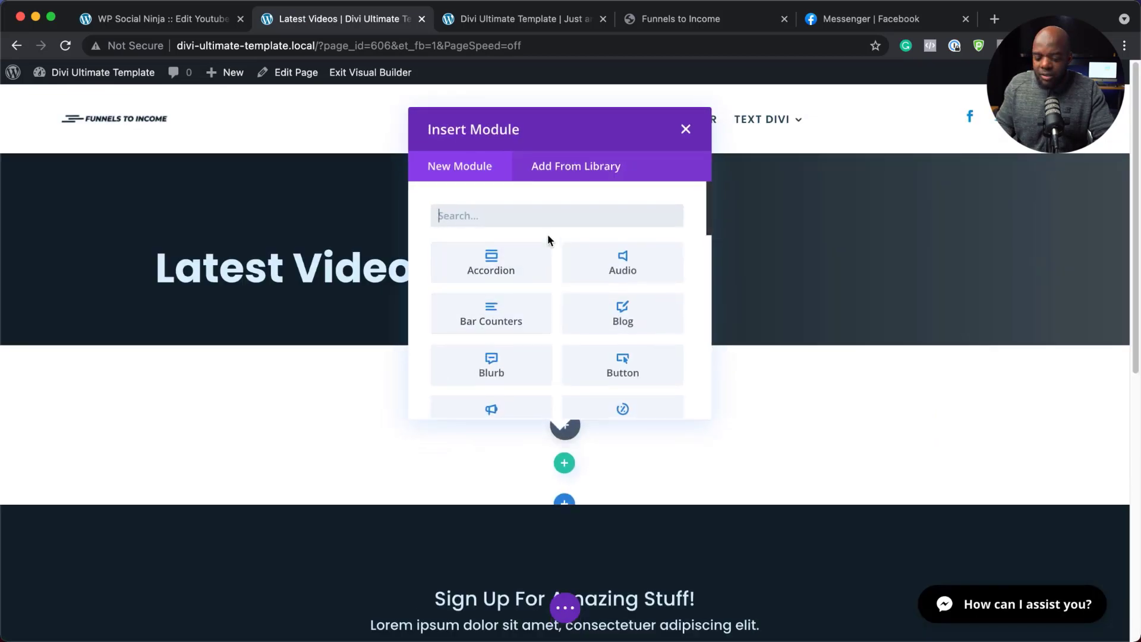
pyautogui.write('text')
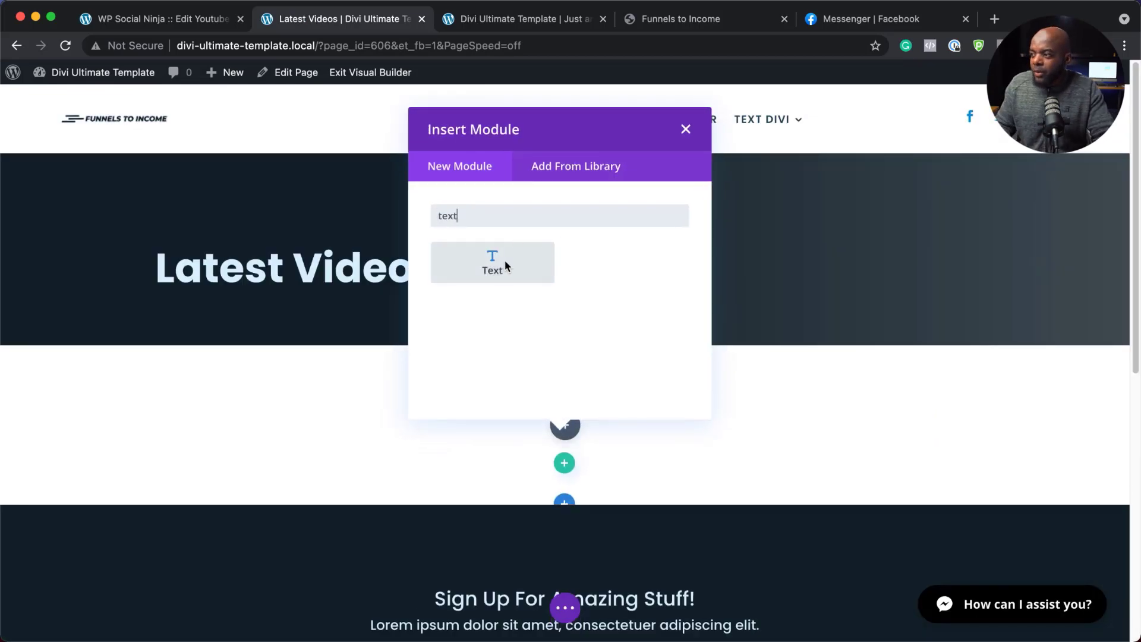
pyautogui.click(504, 264)
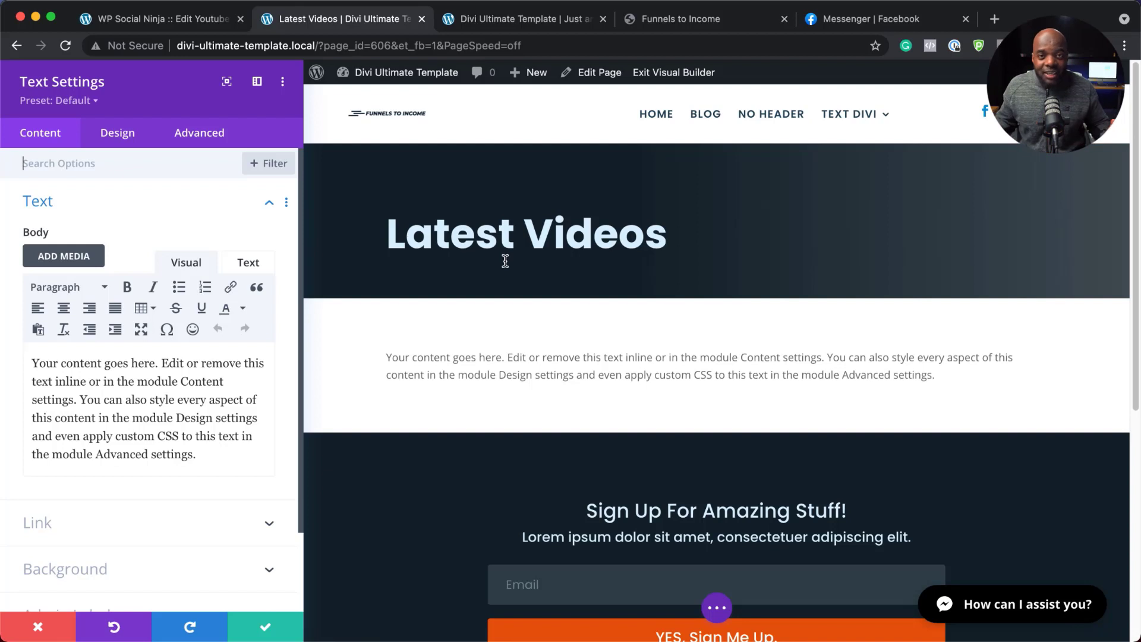
# Replace the Text module's placeholder content with [wp_social_ninja id="605" platform="youtube"] and save the module
pyautogui.moveTo(221, 459); pyautogui.dragTo(15, 349)
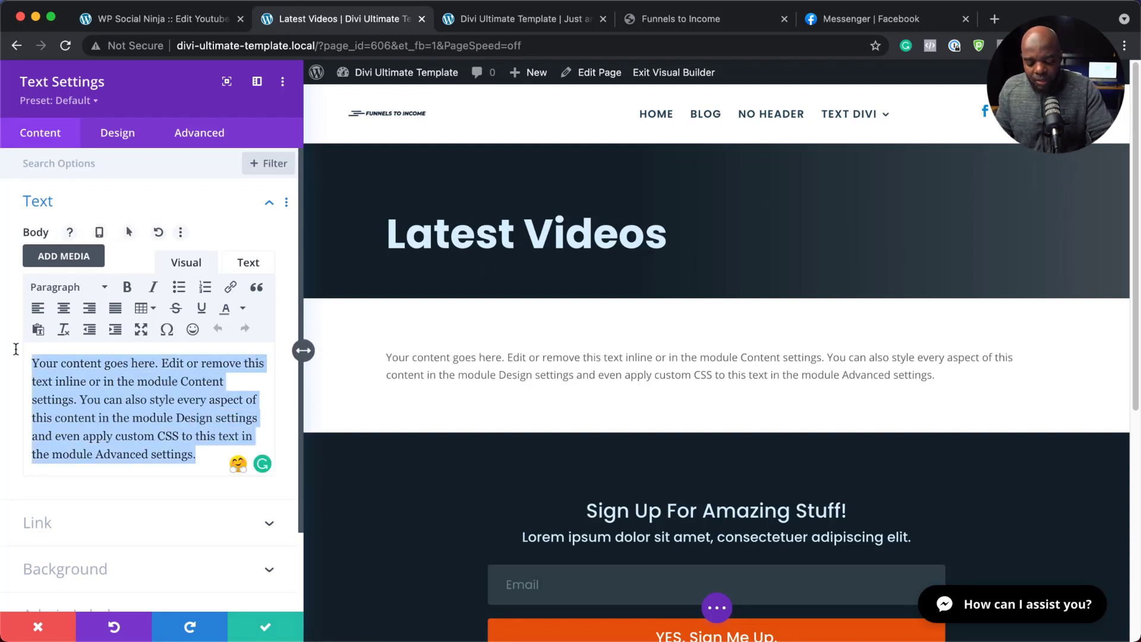
pyautogui.write('[wp_social_ninja id="605" platform="youtube"]')
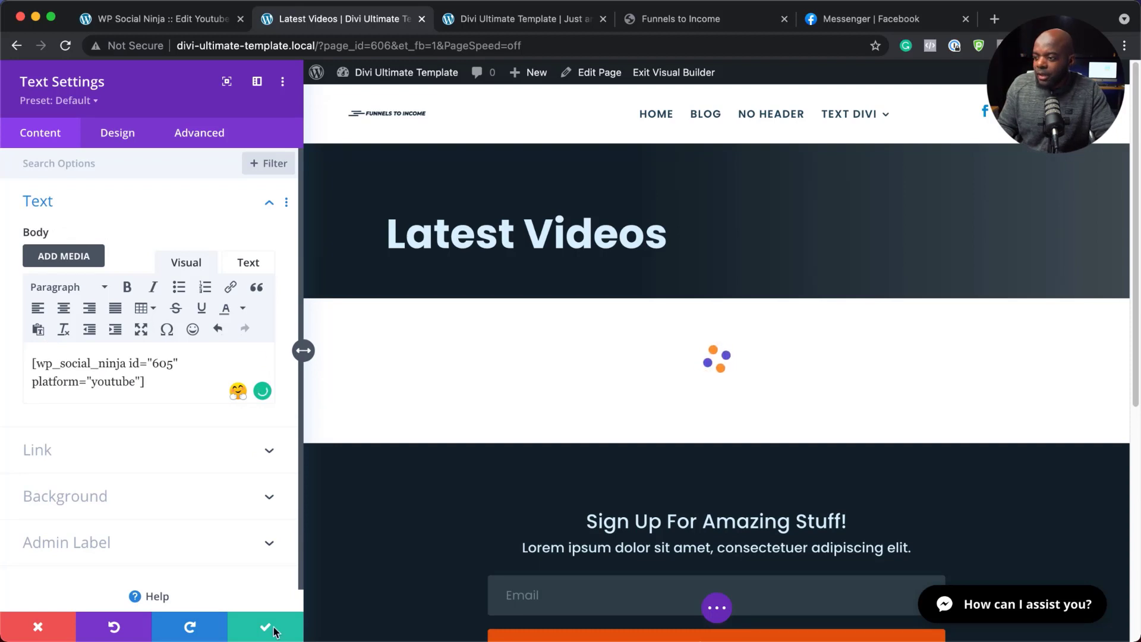
pyautogui.click(265, 627)
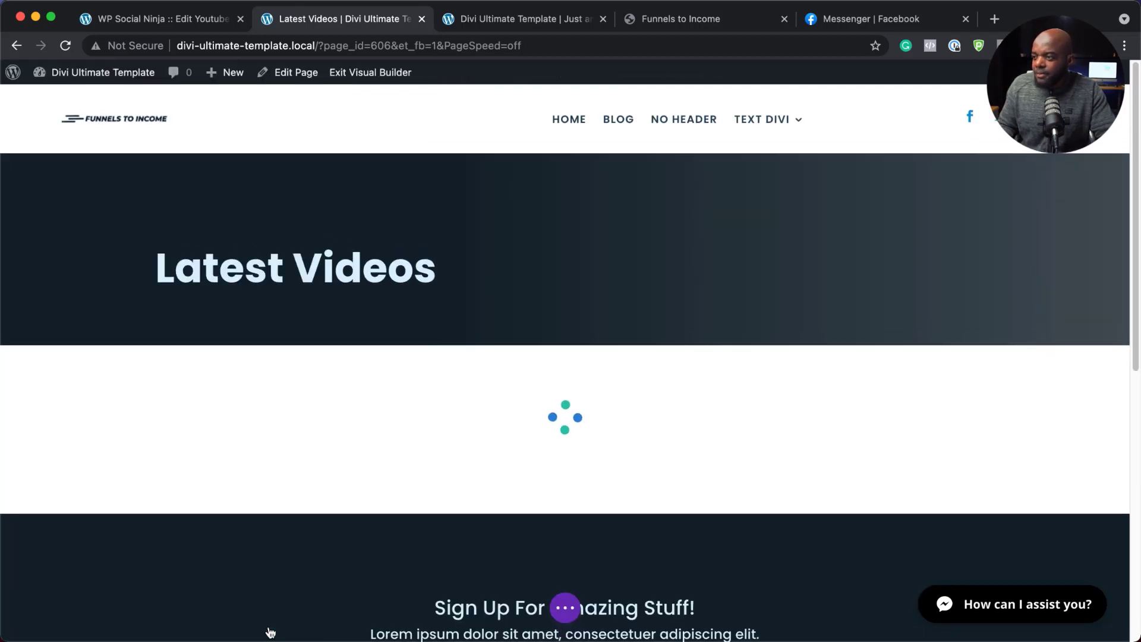
# Publish the Latest Videos page and exit the visual builder to view the live page
pyautogui.scroll(-3, 736, 488)
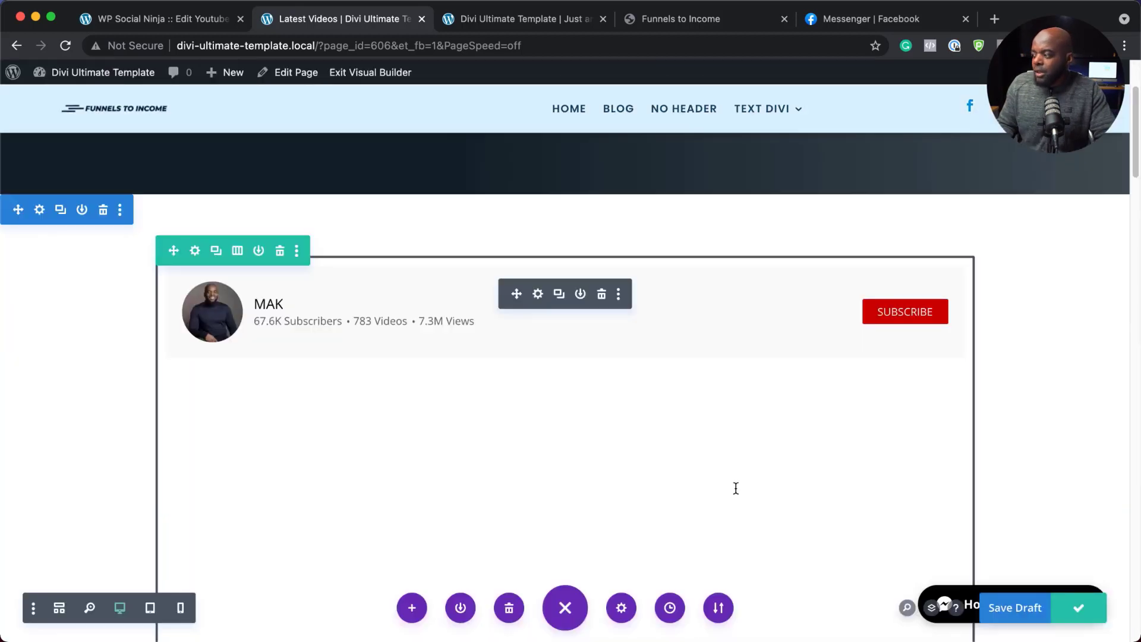
pyautogui.click(391, 77)
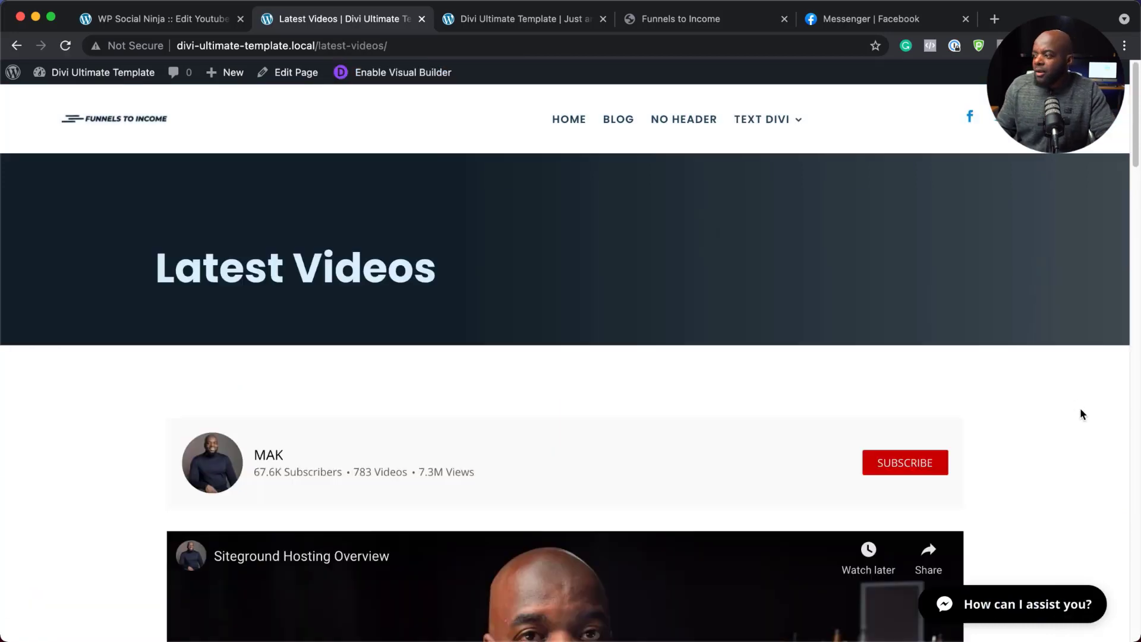
# Examine the live Latest Videos page, including its channel header, subscribe button, featured video and video grid
pyautogui.scroll(-7, 1091, 386)
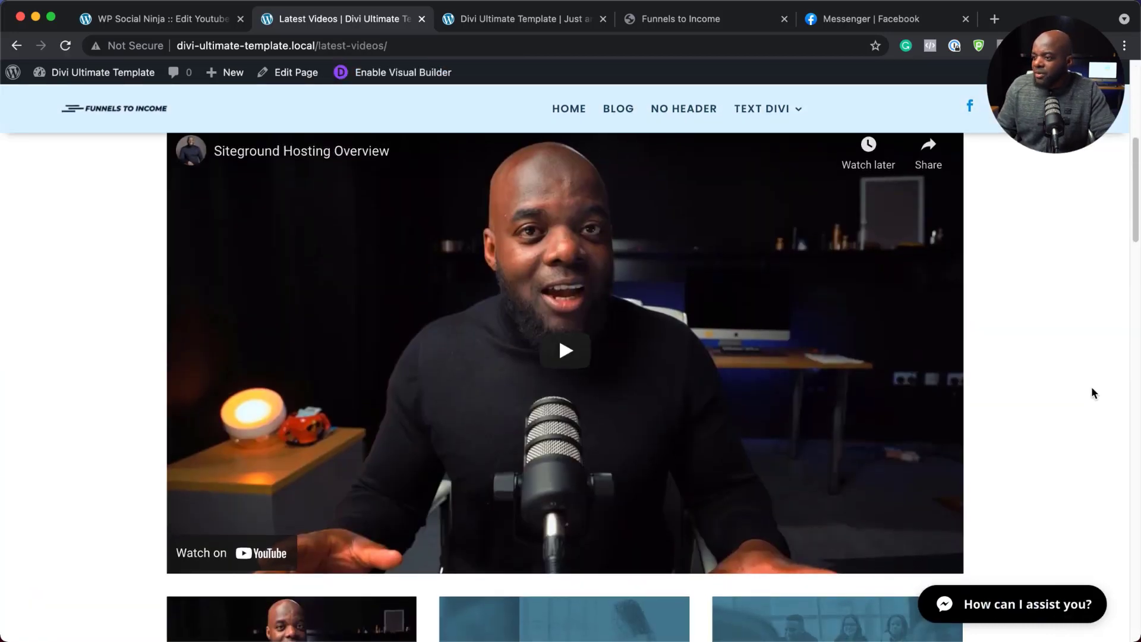
pyautogui.scroll(3, 973, 364)
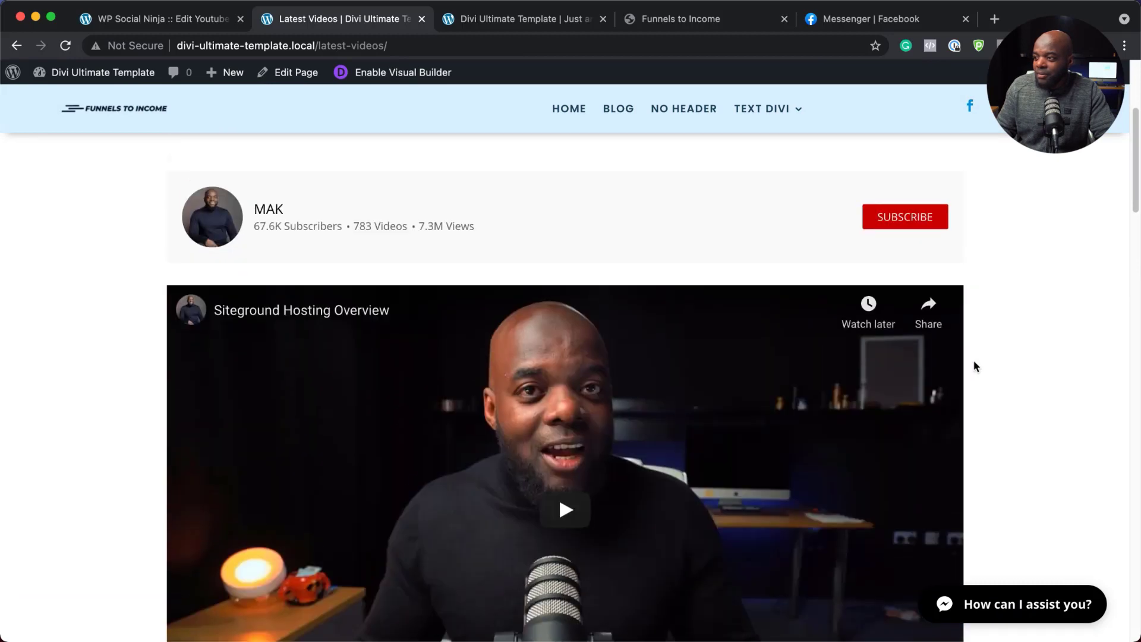
pyautogui.scroll(-4, 975, 367)
pyautogui.scroll(-4, 974, 366)
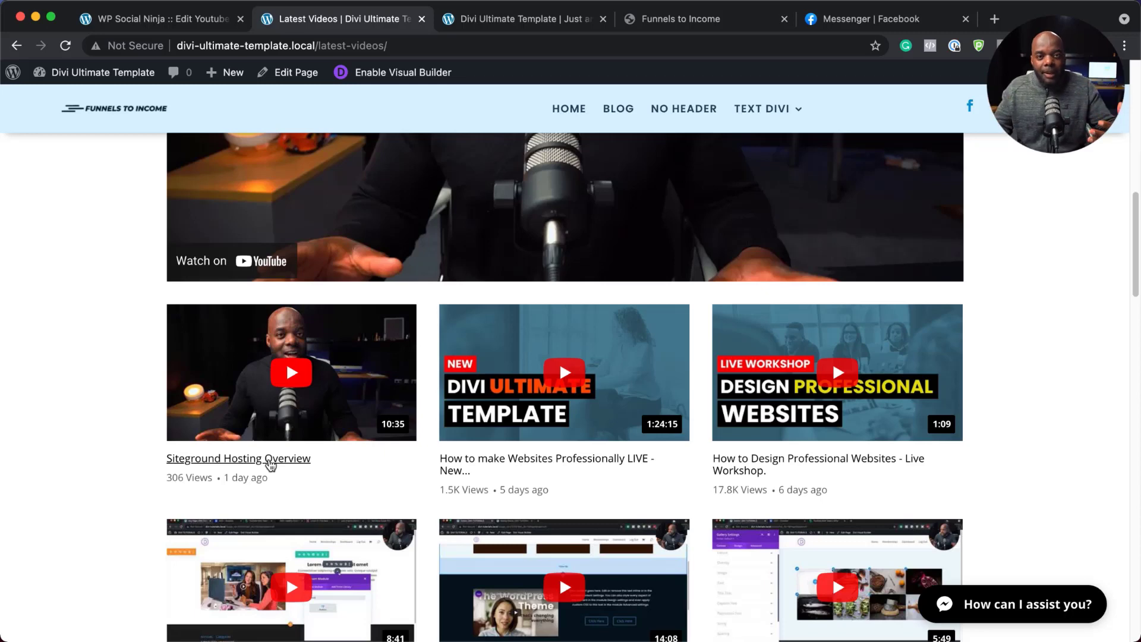
pyautogui.scroll(3, 586, 409)
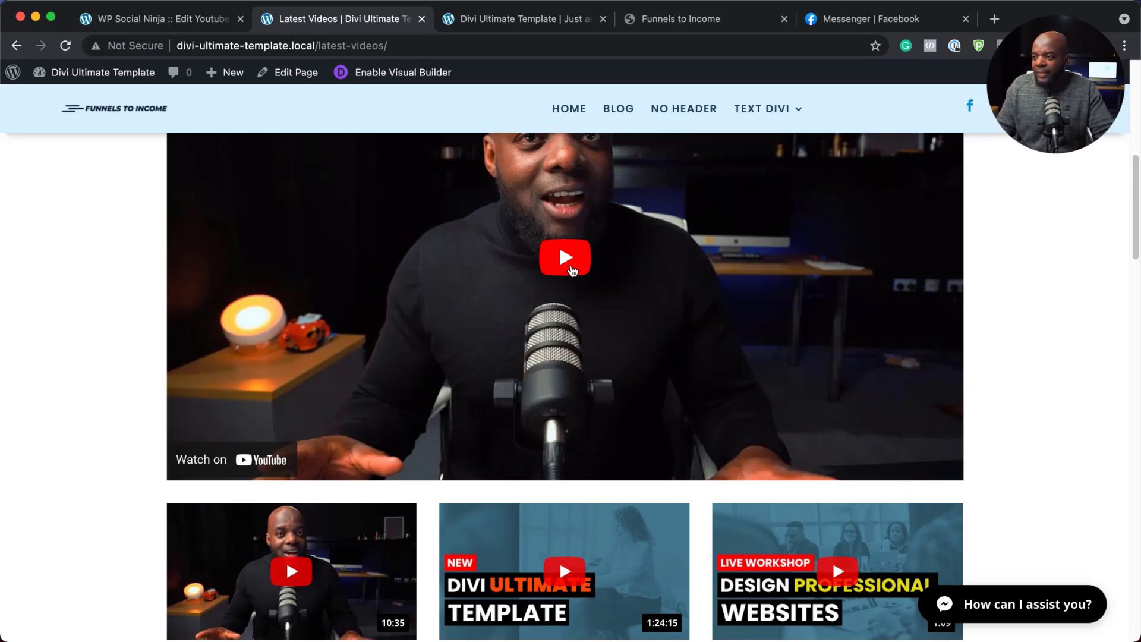
pyautogui.scroll(3, 640, 357)
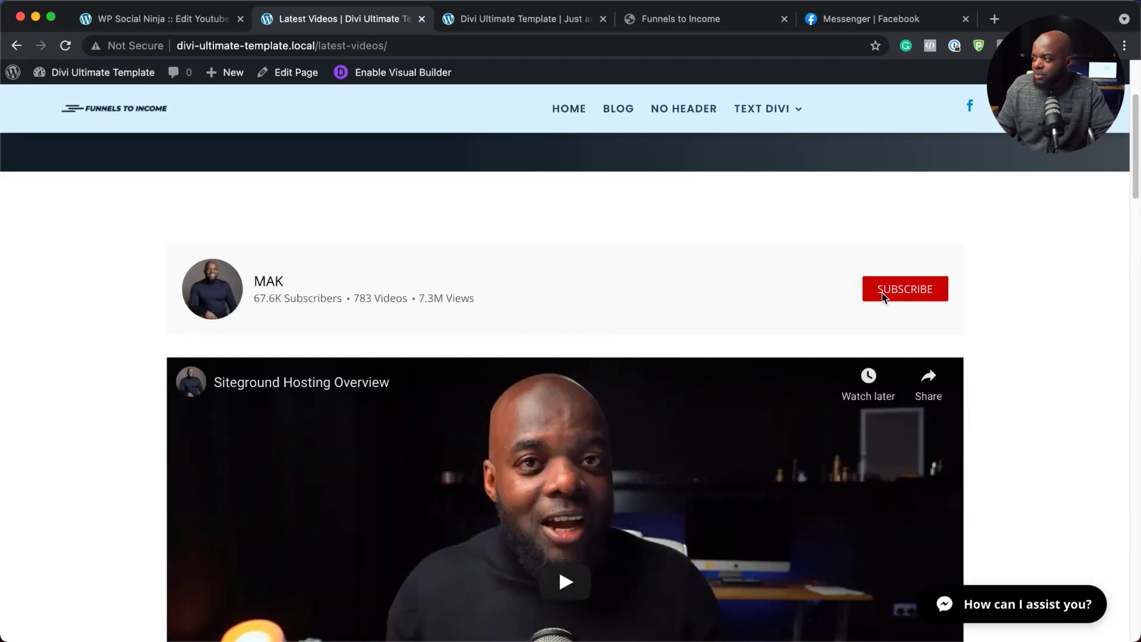
pyautogui.scroll(-8, 1046, 443)
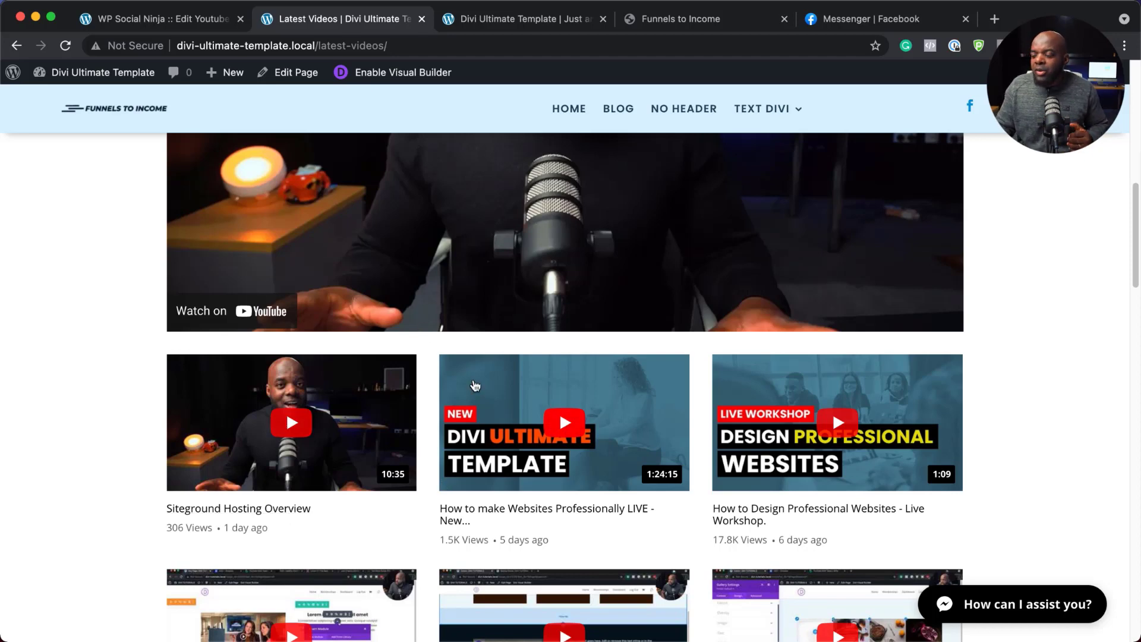
pyautogui.scroll(2, 475, 428)
pyautogui.scroll(8, 476, 437)
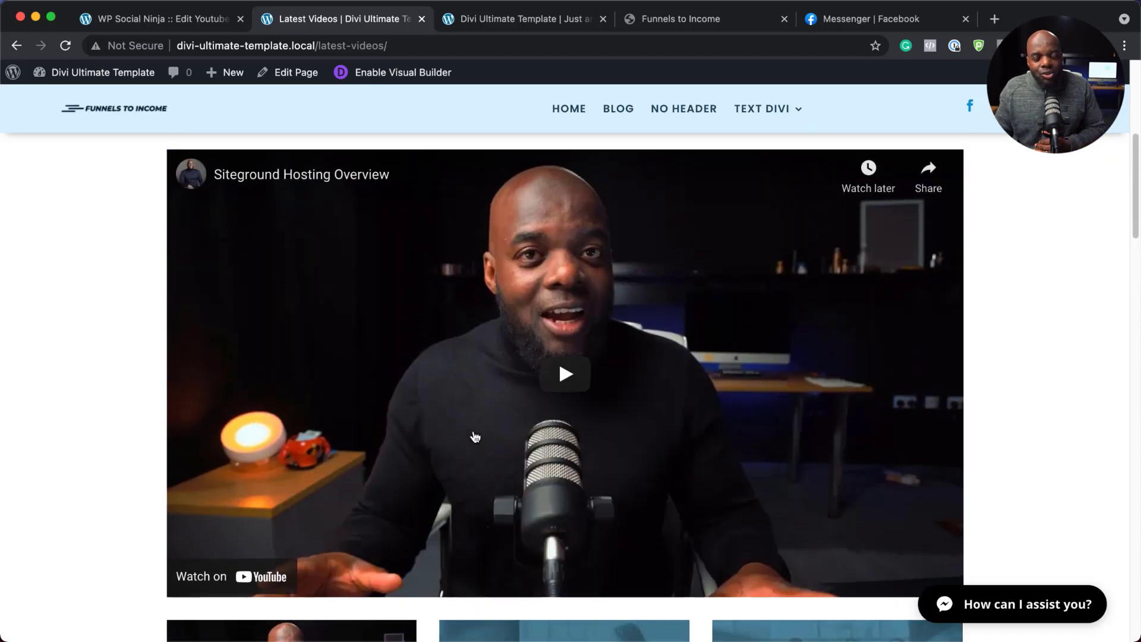
pyautogui.scroll(3, 476, 437)
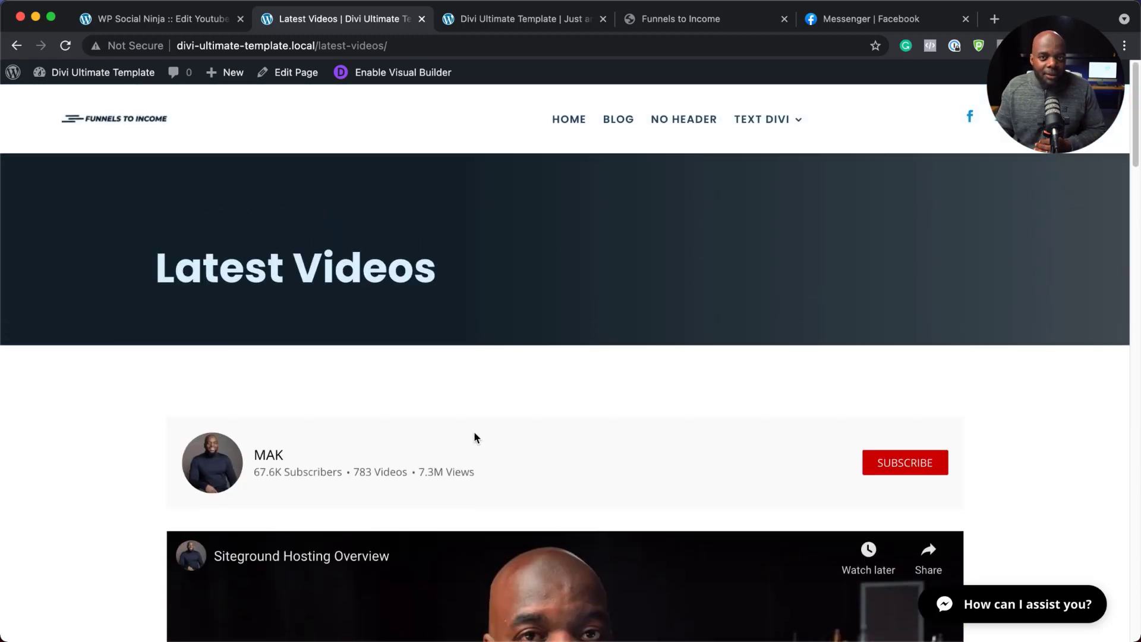
pyautogui.scroll(-2, 476, 437)
pyautogui.scroll(-4, 475, 436)
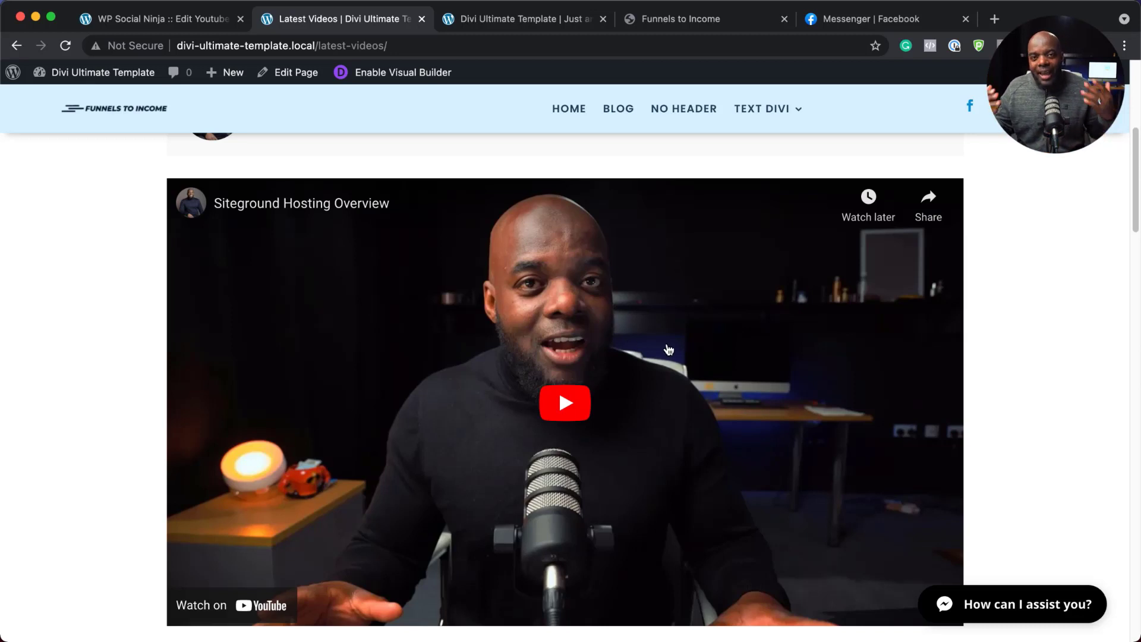
# Return to the WP Social Ninja platforms, connect the Instagram account by allowing access, and add a new Instagram template
pyautogui.hotkey('ctrl', 'shift', 'Tab')
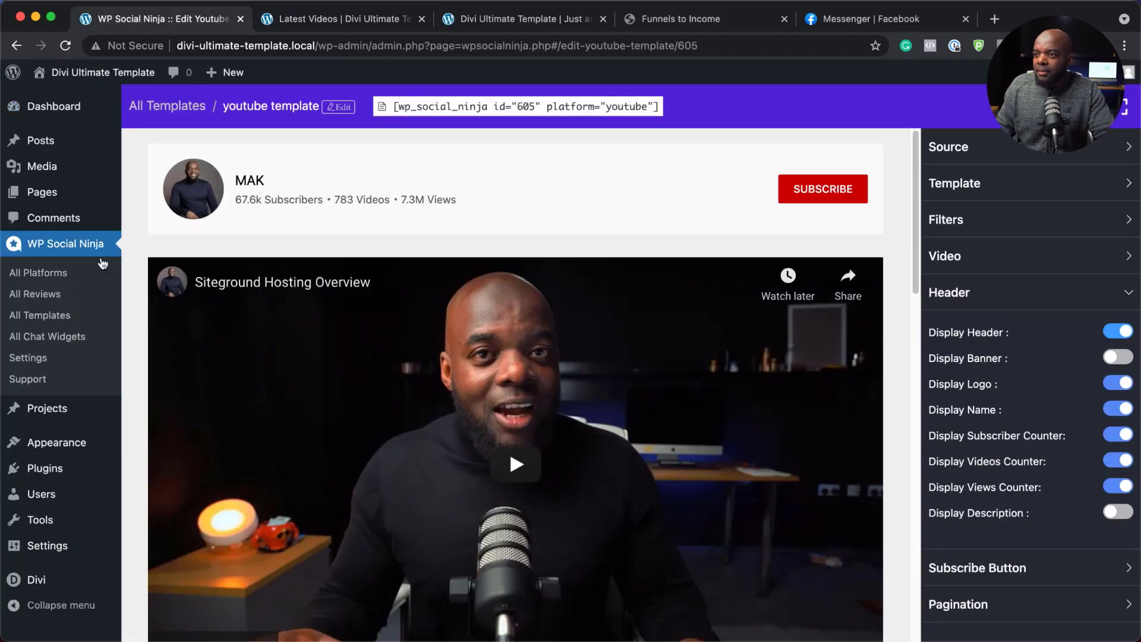
pyautogui.click(35, 277)
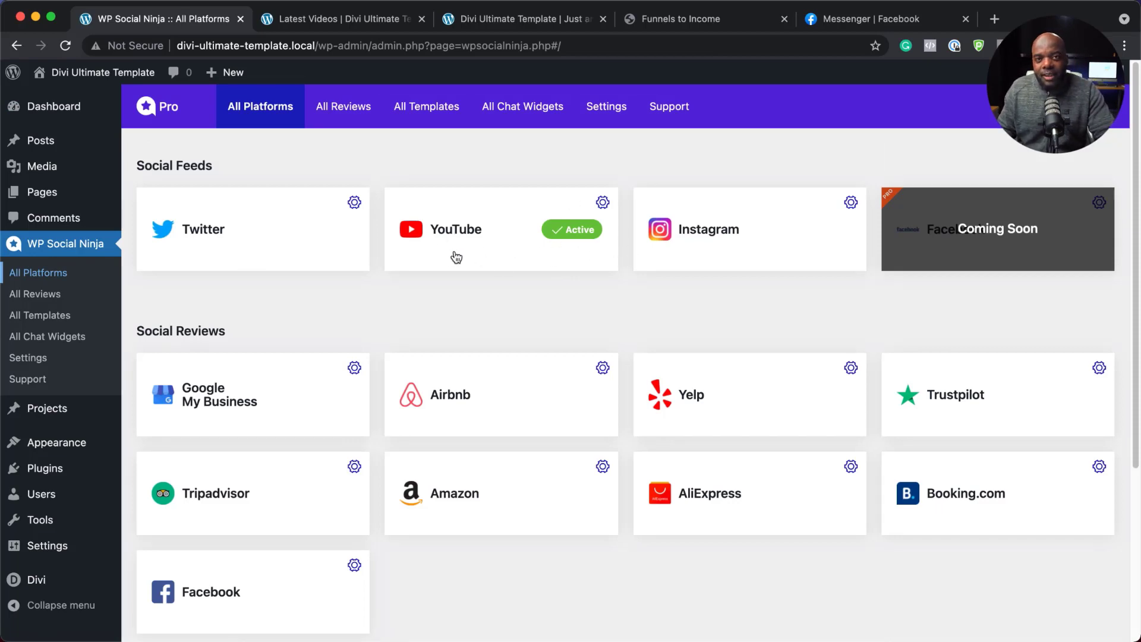
pyautogui.click(727, 234)
pyautogui.click(487, 306)
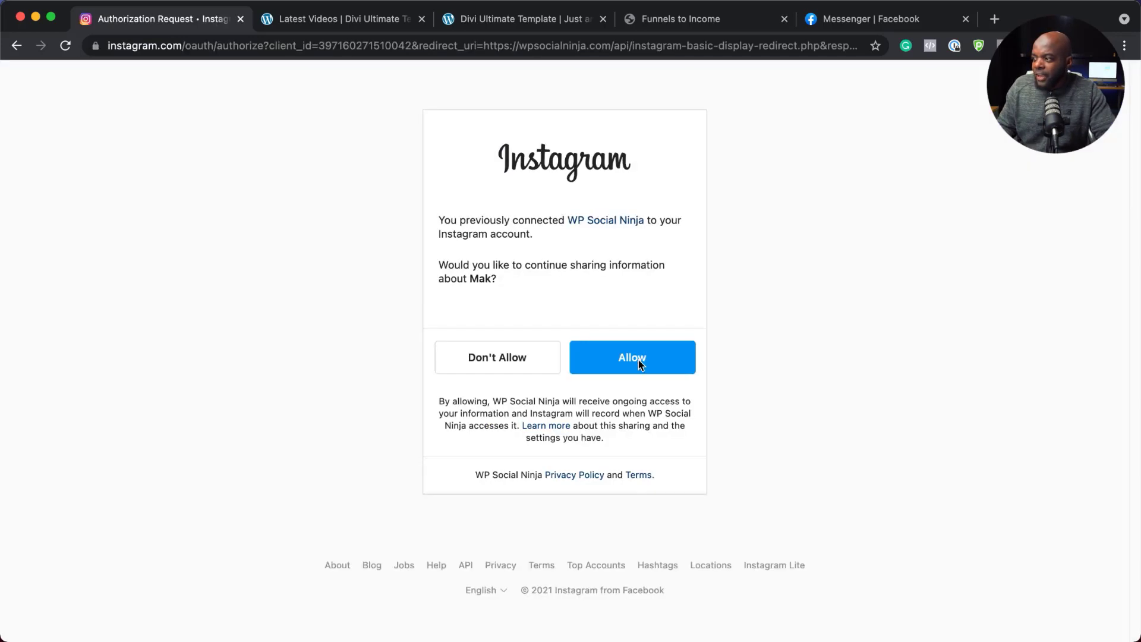
pyautogui.click(635, 358)
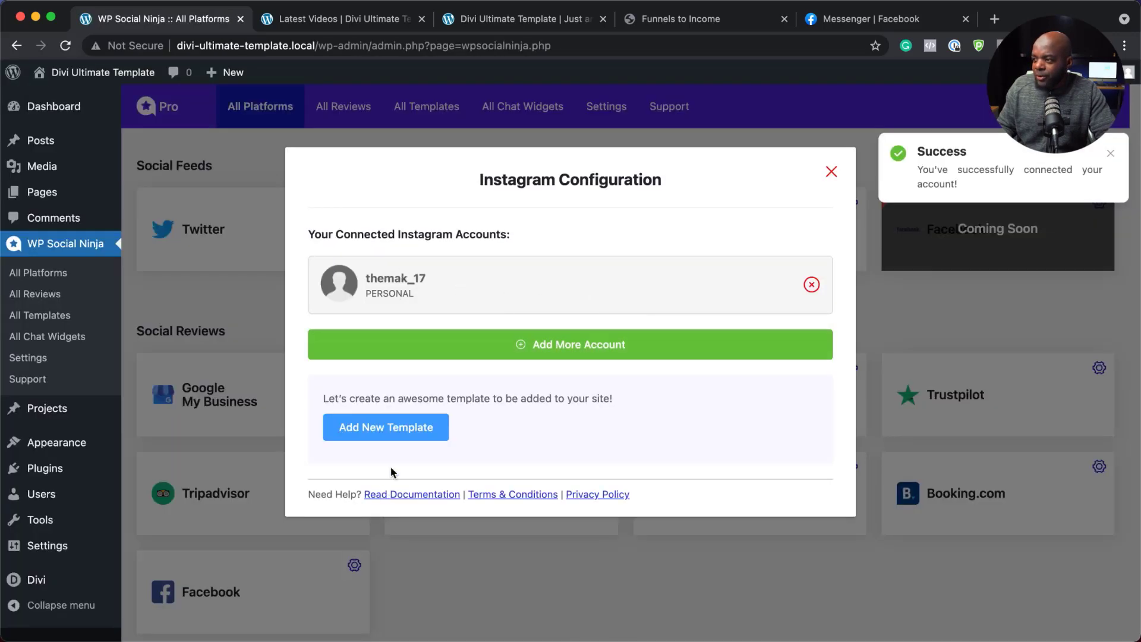
pyautogui.click(408, 428)
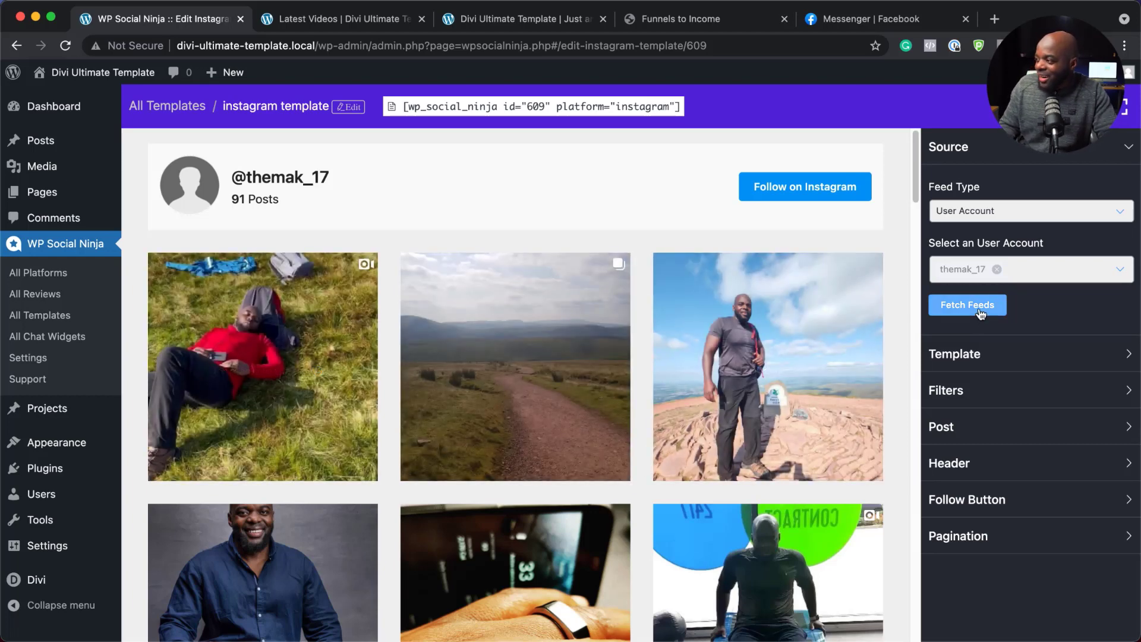
# Try Template 2 for the Instagram feed and switch back to Template 1
pyautogui.click(974, 353)
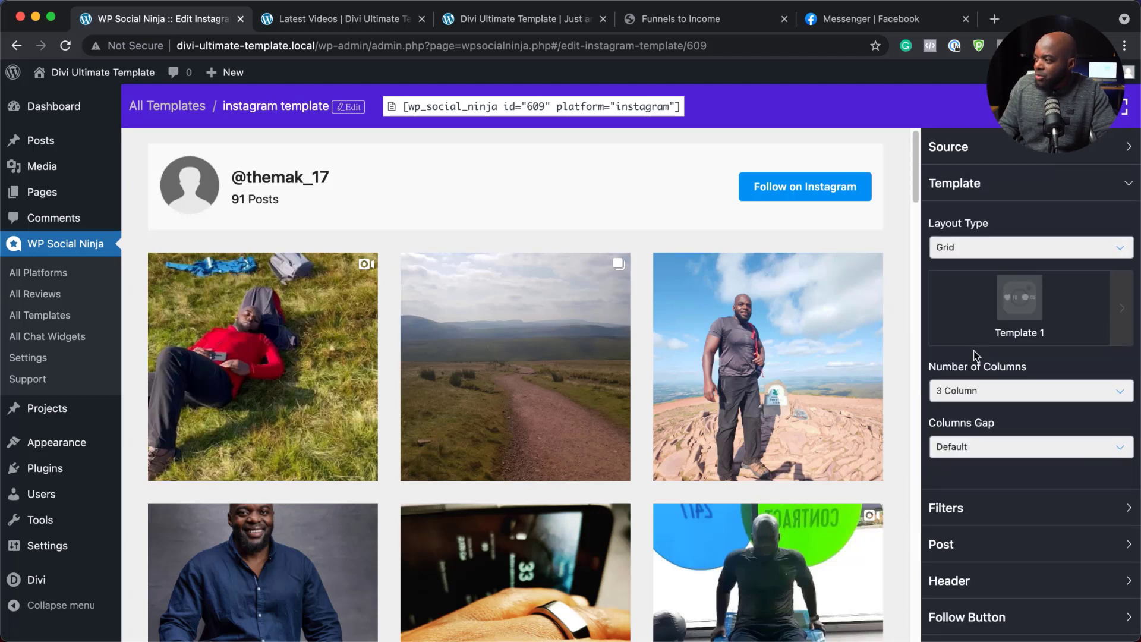
pyautogui.click(1125, 312)
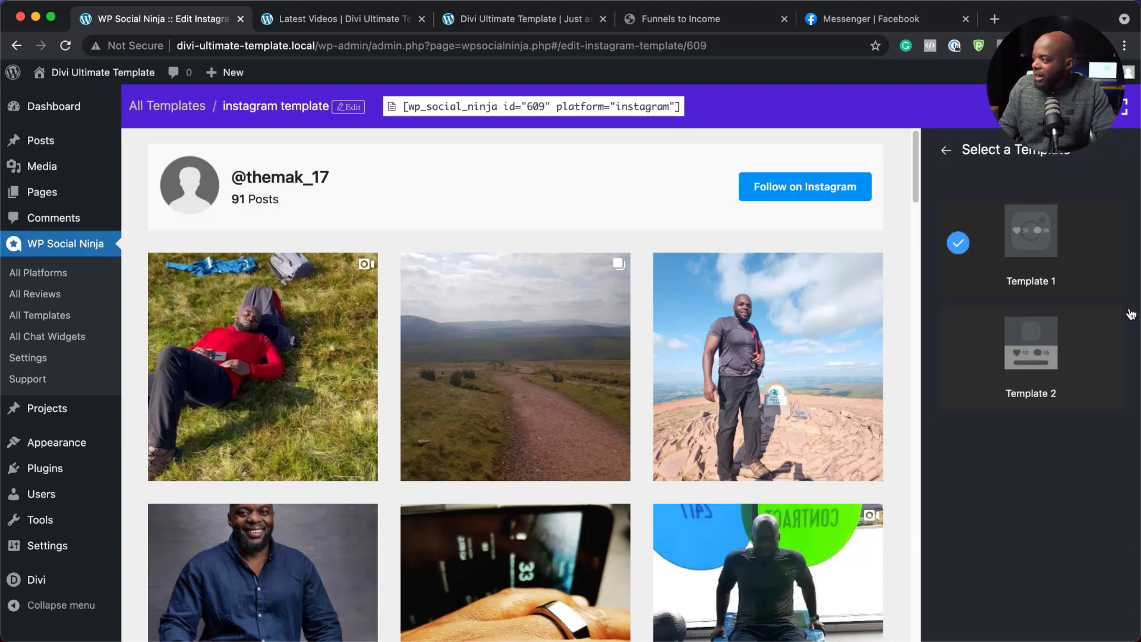
pyautogui.click(1057, 353)
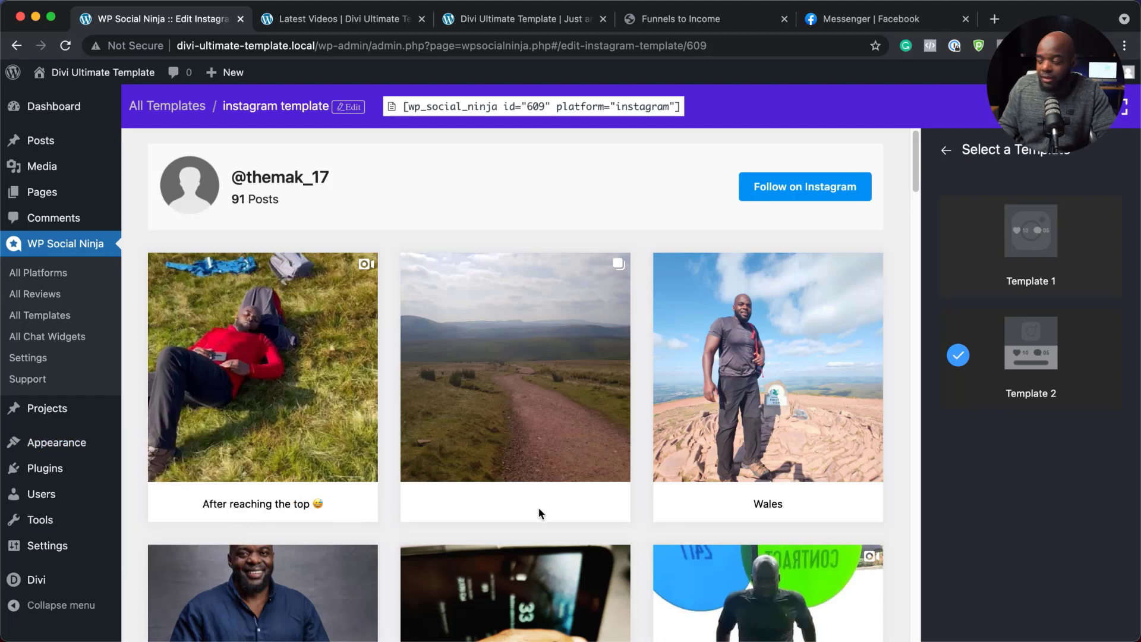
pyautogui.click(1055, 234)
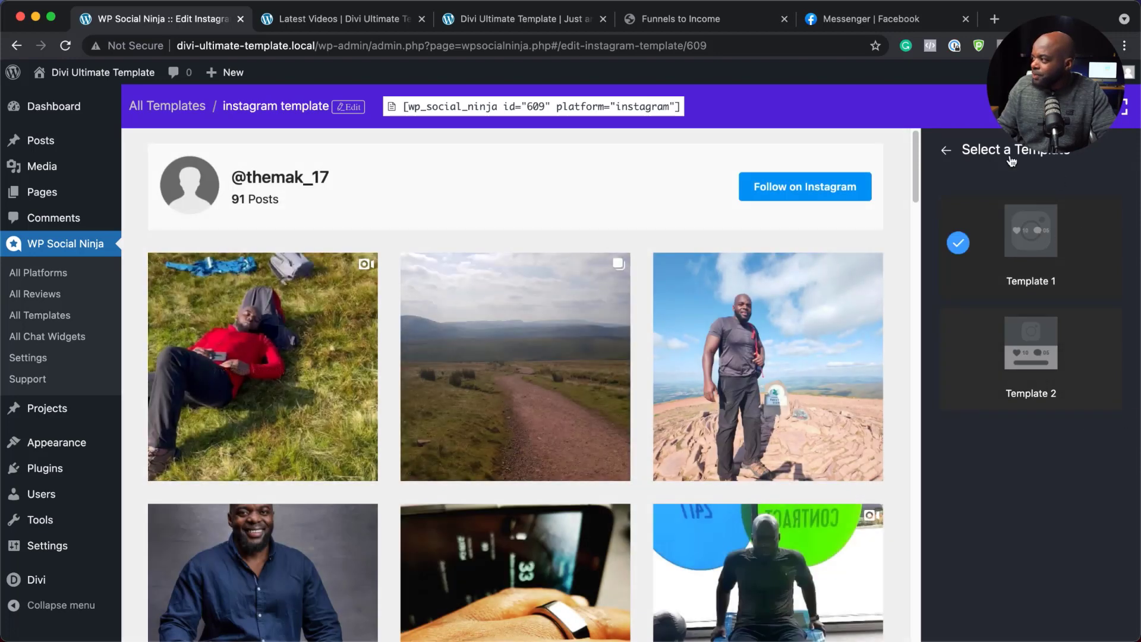
pyautogui.click(944, 156)
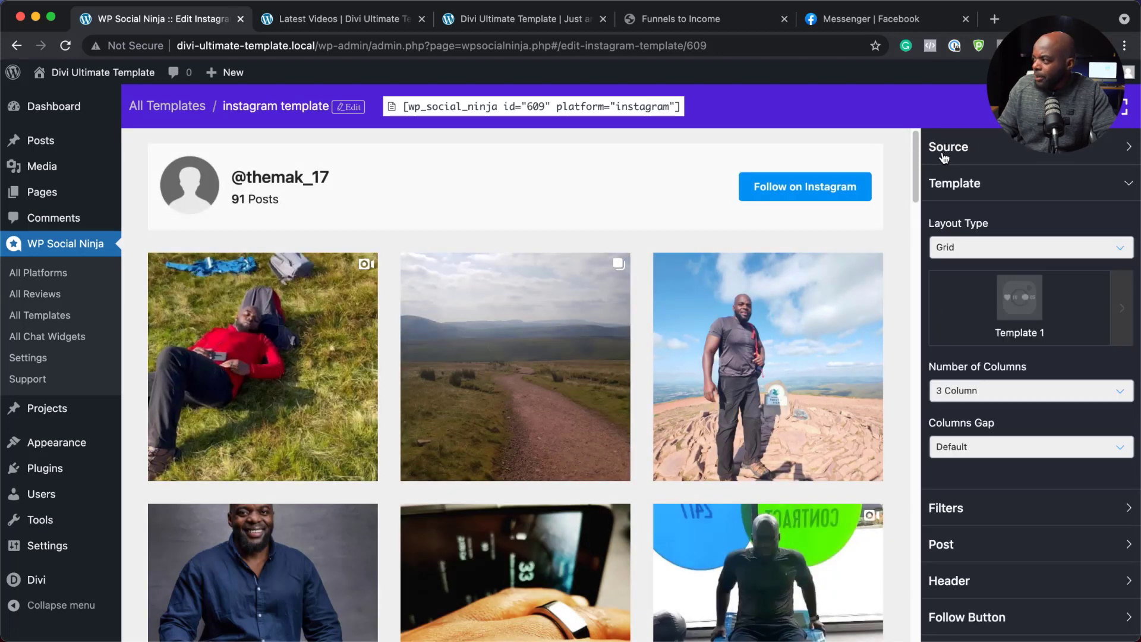
# Set the Instagram feed grid to 4 columns and look through the column gap options
pyautogui.click(1022, 396)
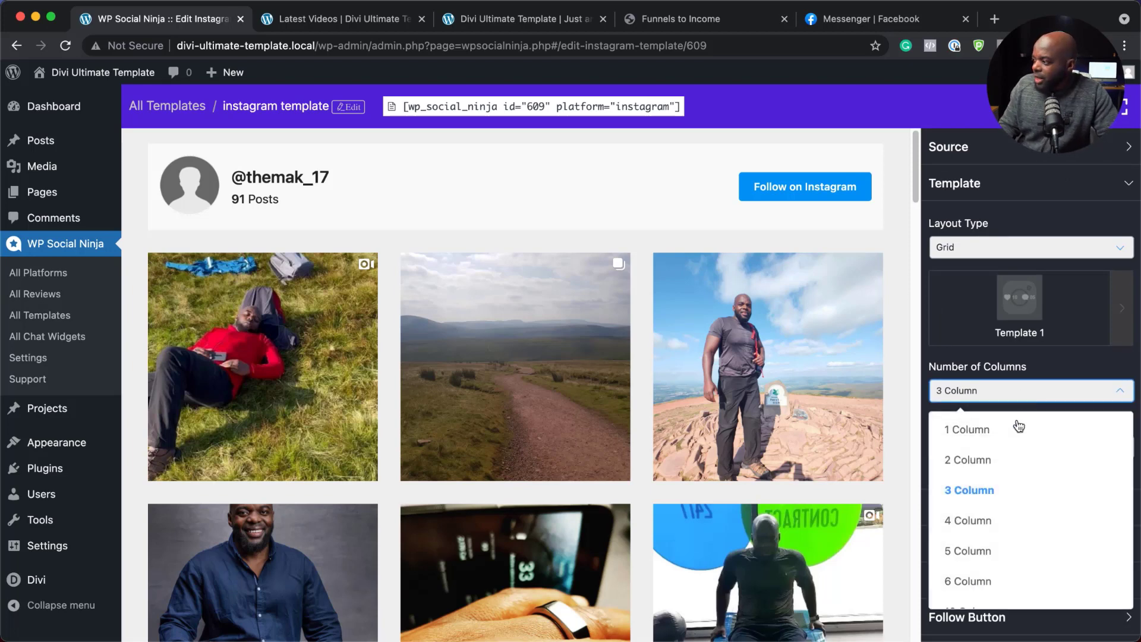
pyautogui.click(992, 521)
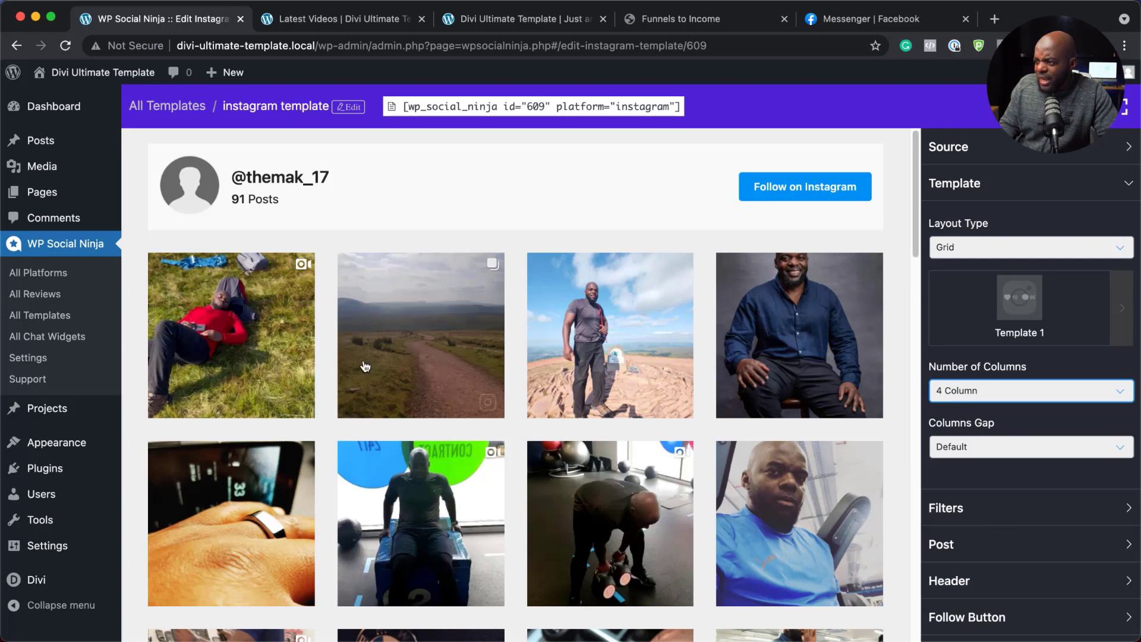
pyautogui.click(1010, 392)
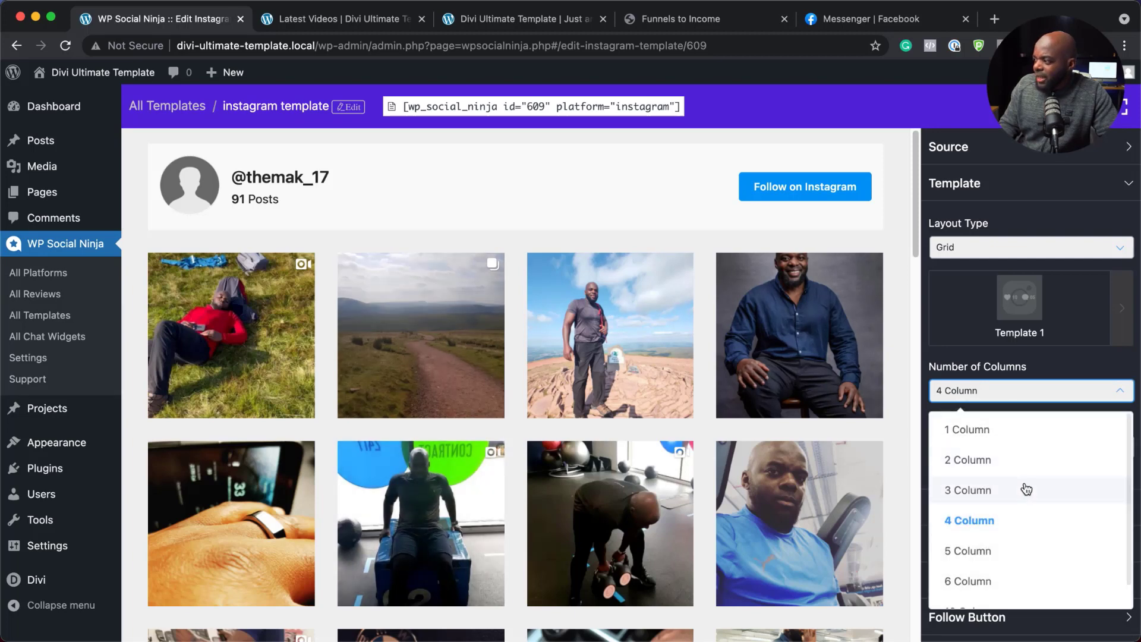
pyautogui.click(961, 363)
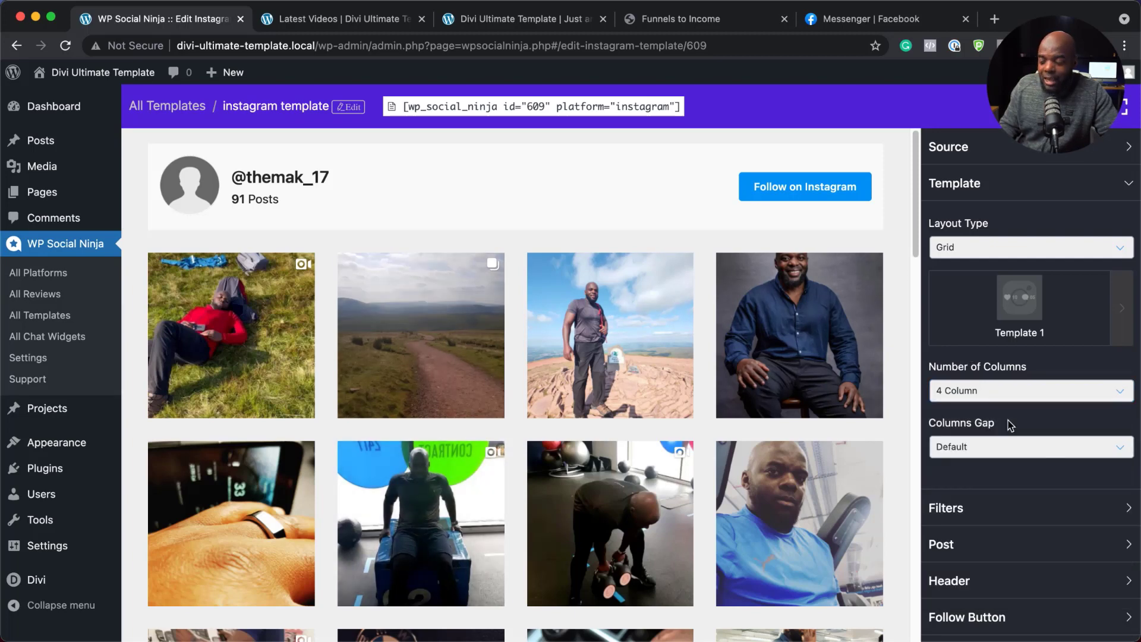
pyautogui.scroll(-2, 1008, 420)
pyautogui.scroll(-1, 1055, 453)
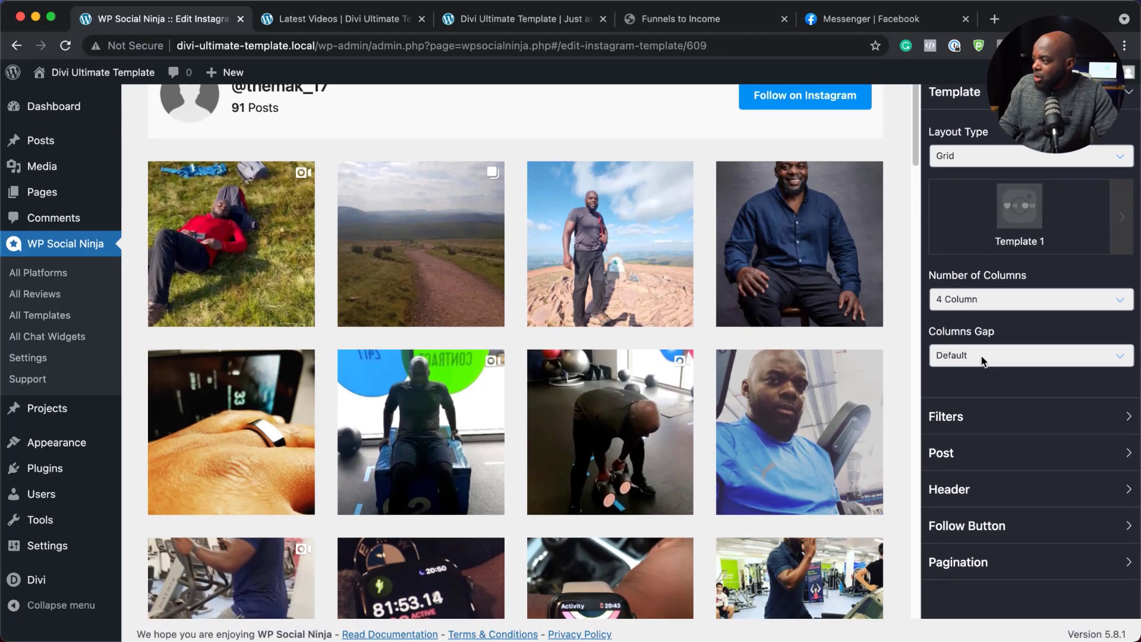
pyautogui.click(982, 357)
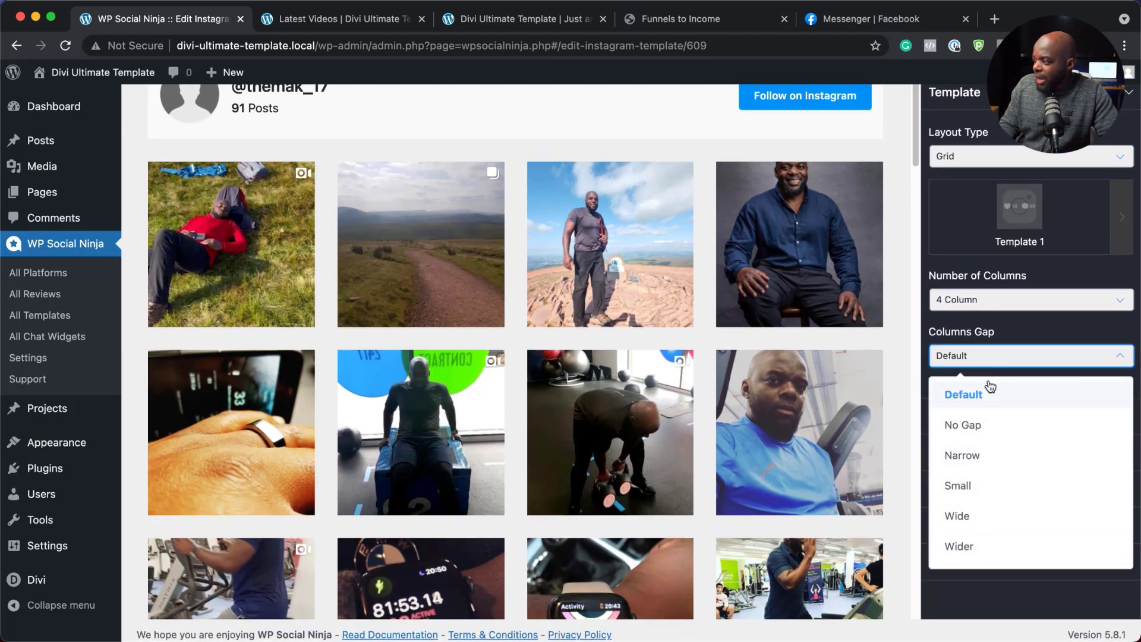
pyautogui.click(1007, 334)
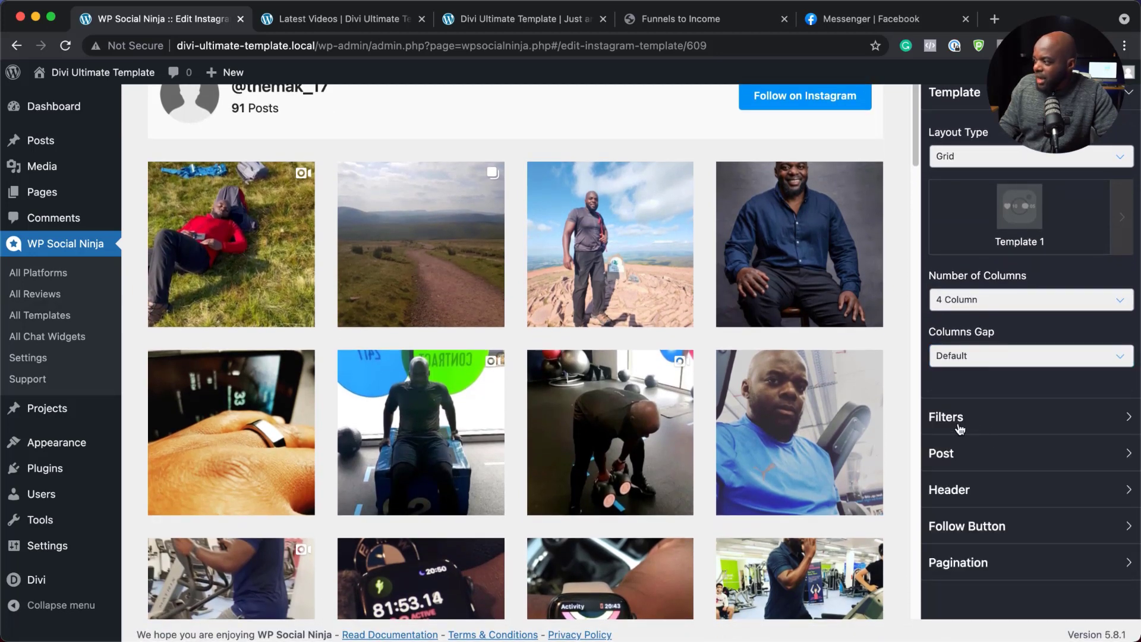
# Review the Instagram template's filter settings, including the choices for types of posts
pyautogui.click(960, 418)
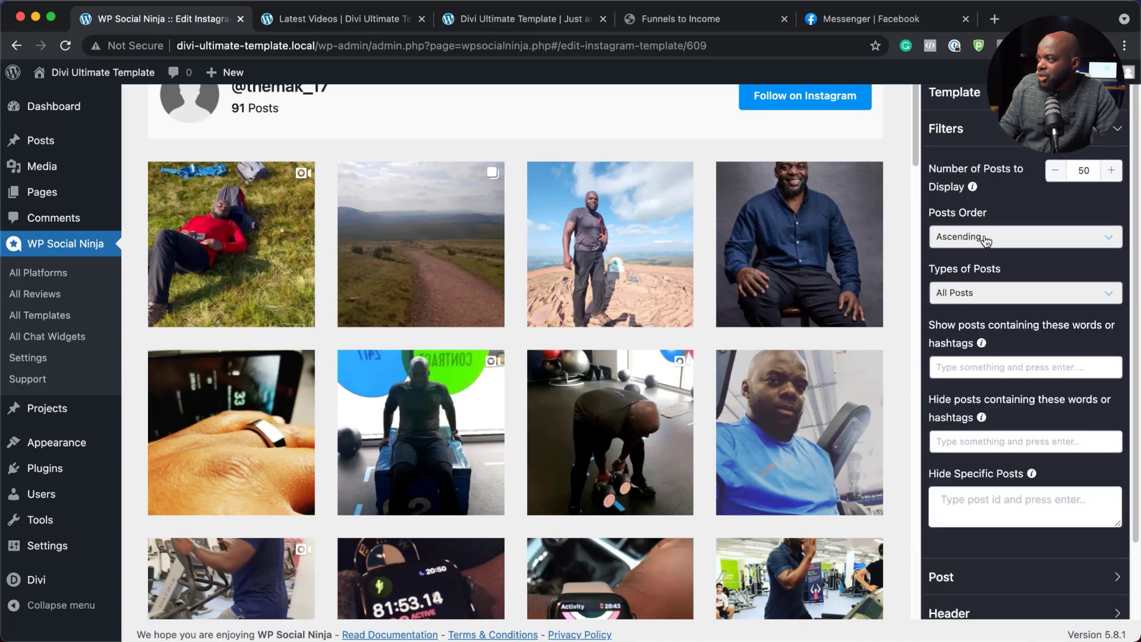
pyautogui.click(986, 300)
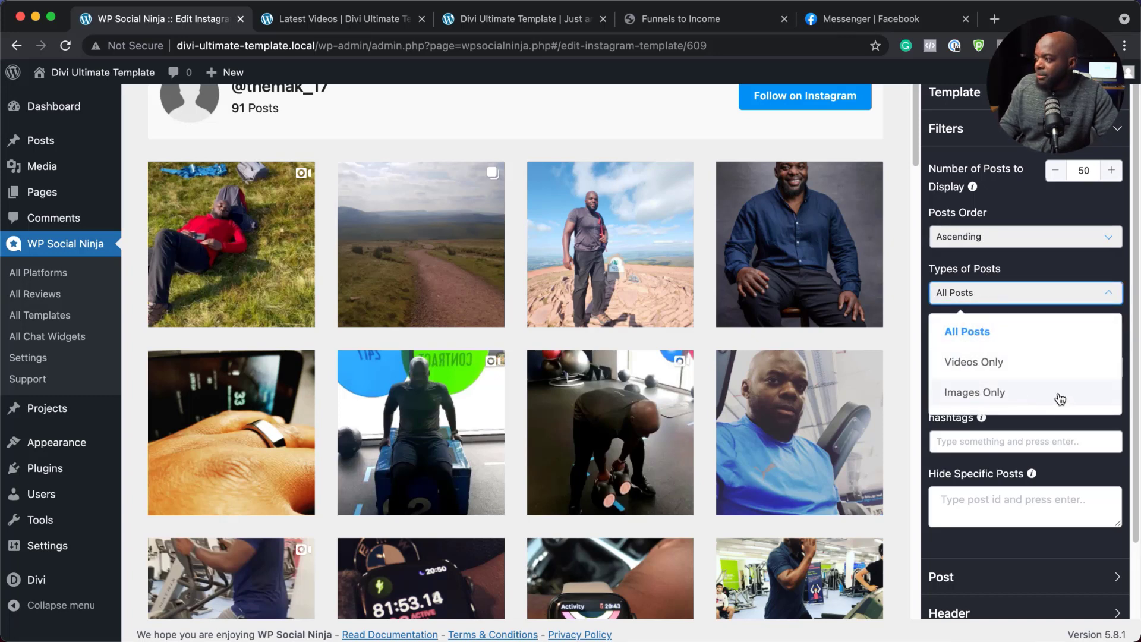
pyautogui.click(1034, 273)
pyautogui.scroll(-3, 1033, 453)
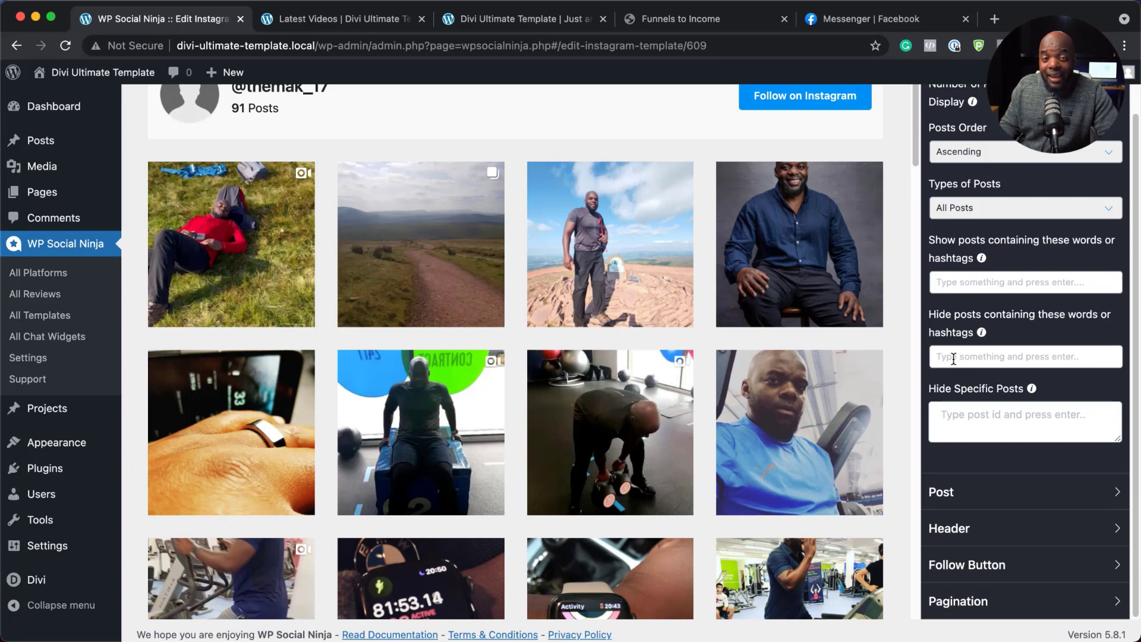
# Set the Instagram posts to open in a popup box
pyautogui.click(975, 494)
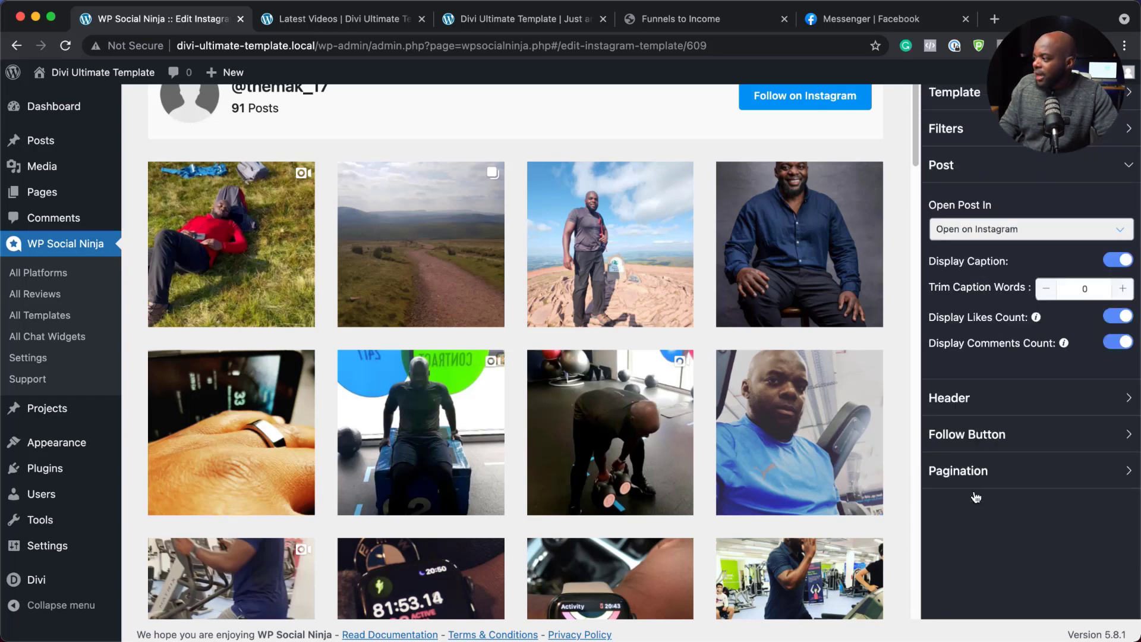
pyautogui.click(984, 235)
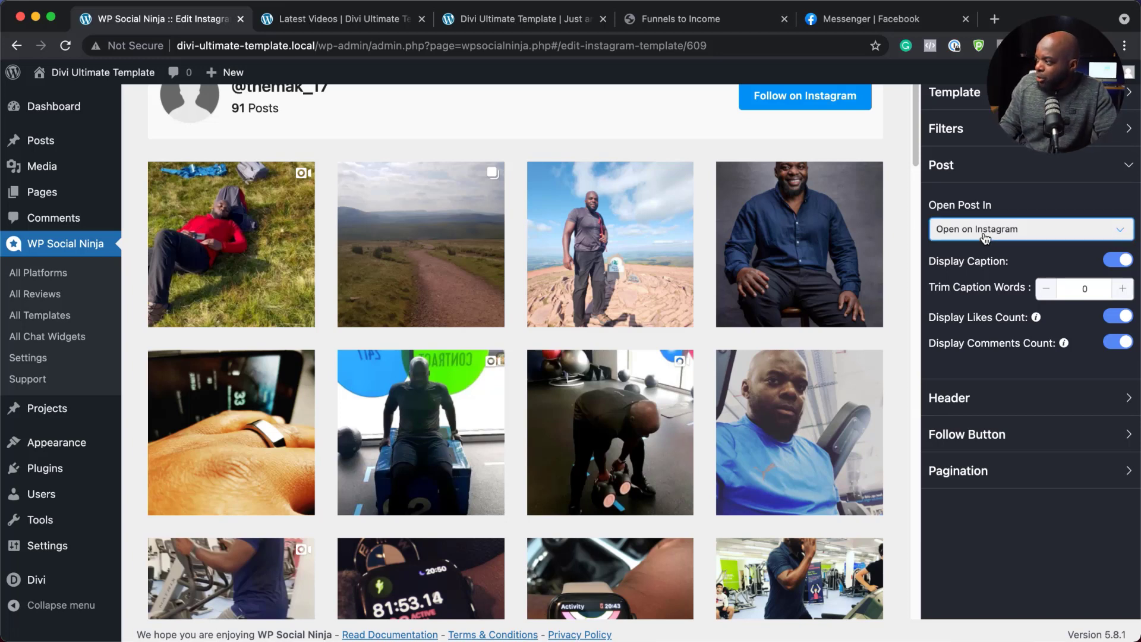
pyautogui.click(1010, 333)
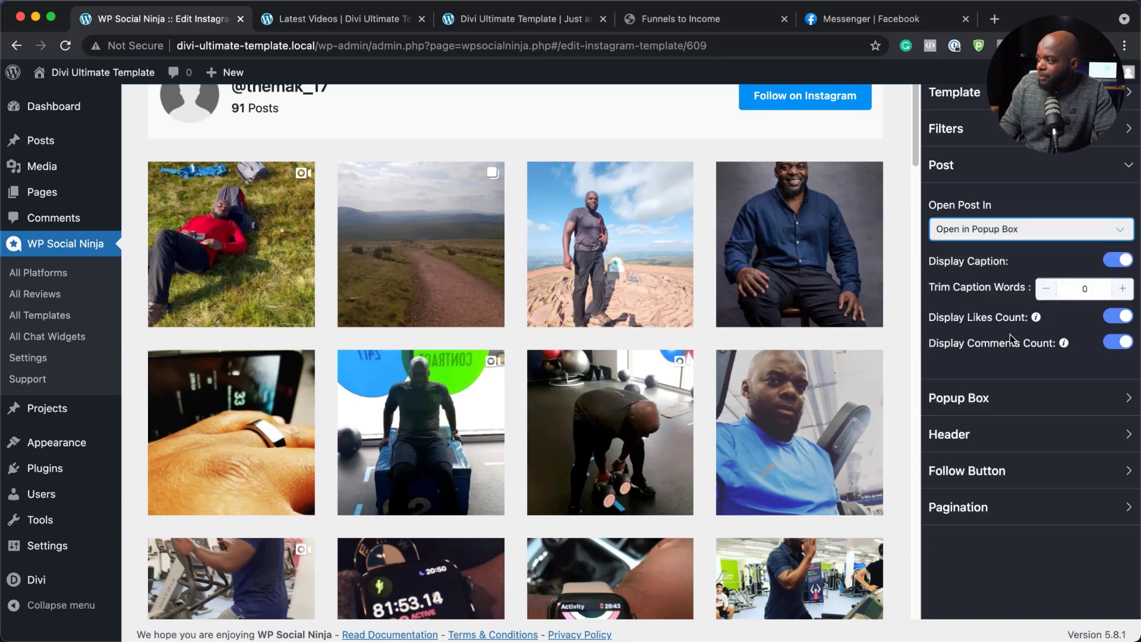
# Review the popup box and header display settings of the Instagram template
pyautogui.click(984, 398)
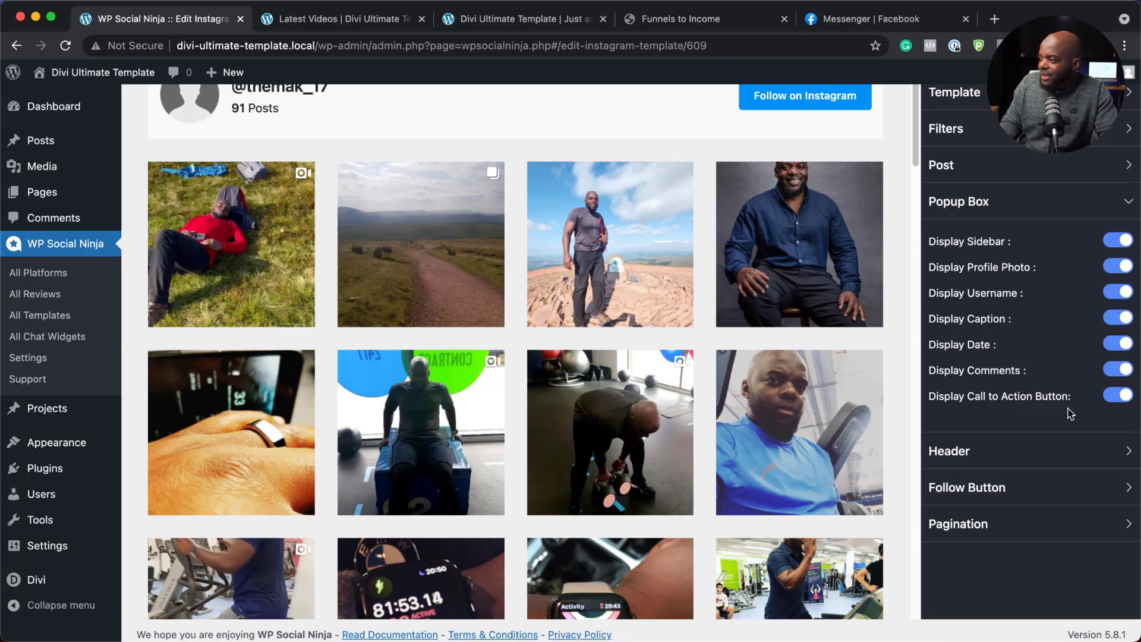
pyautogui.click(991, 456)
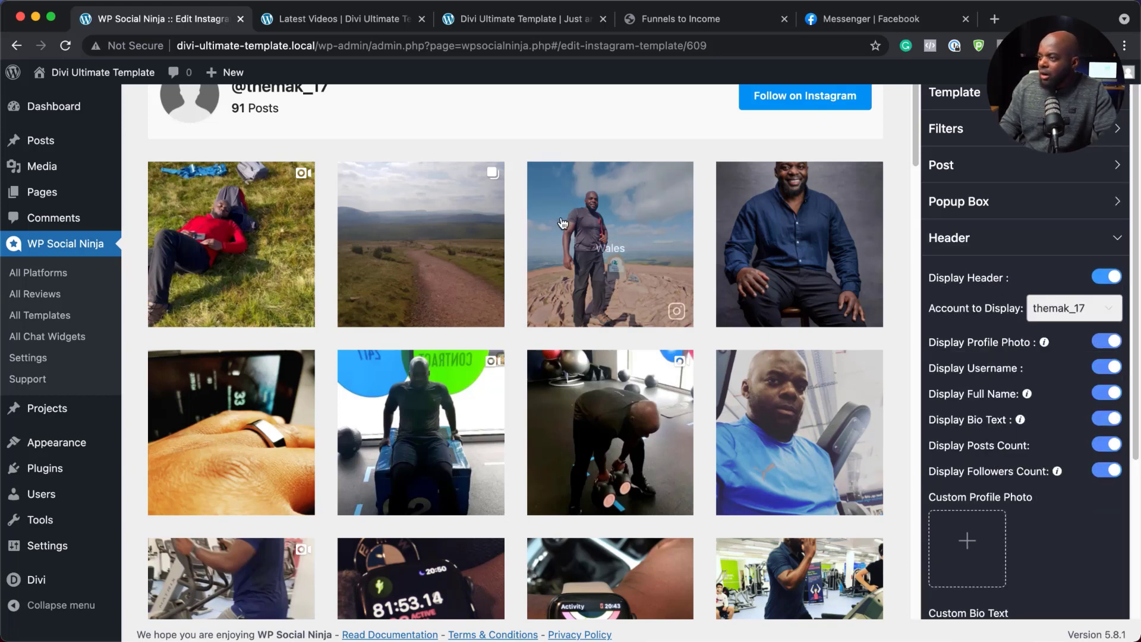
pyautogui.scroll(3, 263, 181)
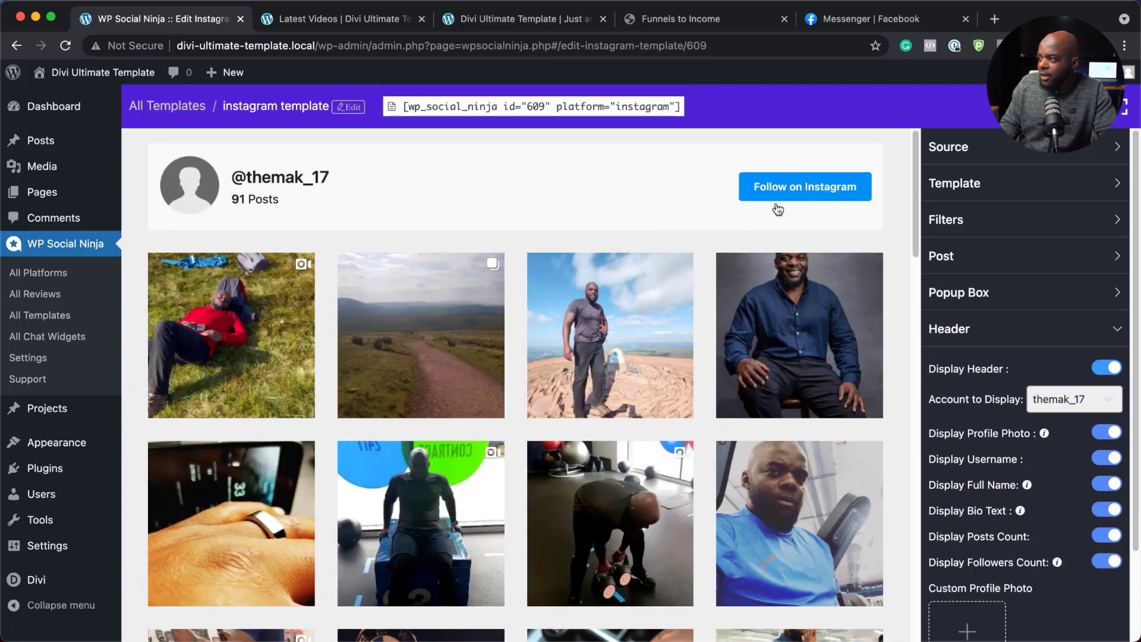
pyautogui.scroll(-4, 1078, 314)
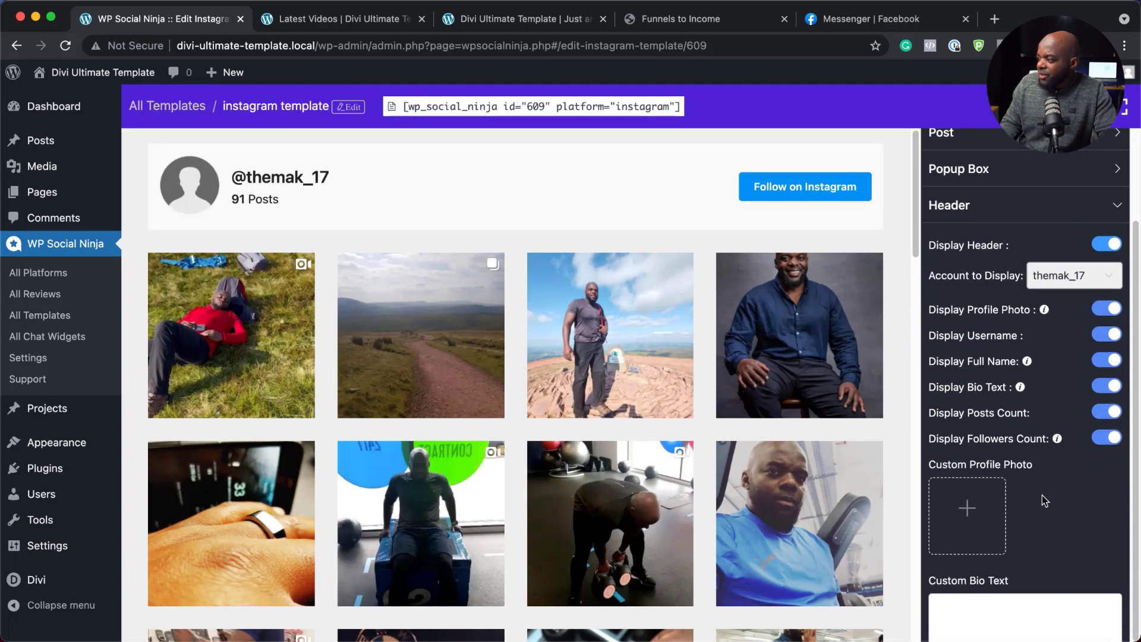
pyautogui.click(969, 509)
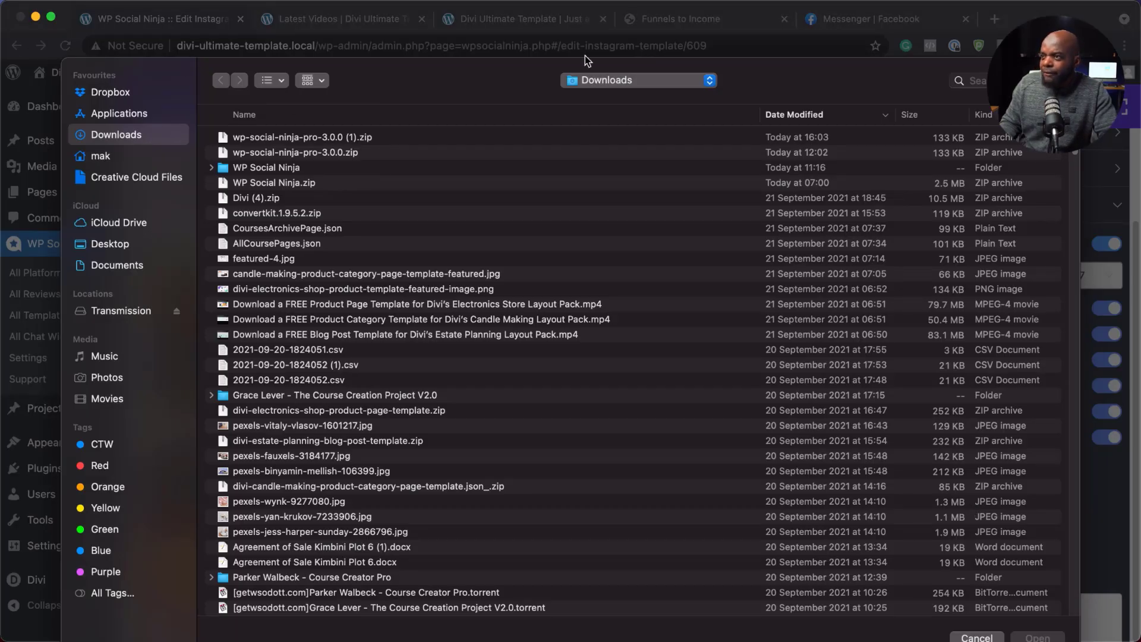
pyautogui.click(994, 638)
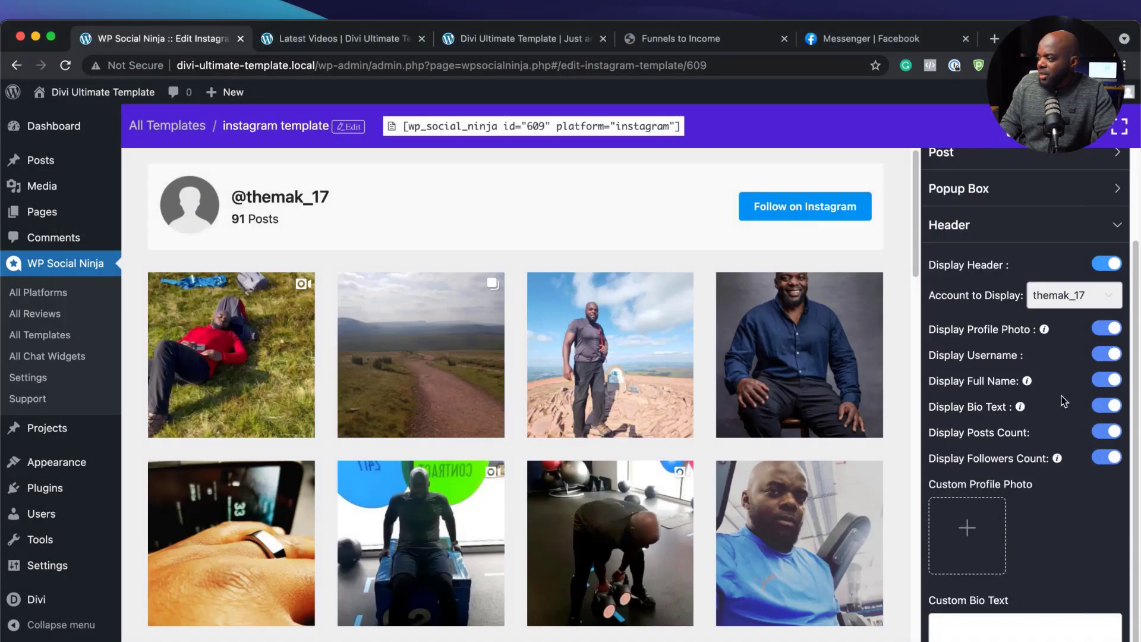
# Save the Instagram template and copy its shortcode
pyautogui.scroll(-3, 1019, 523)
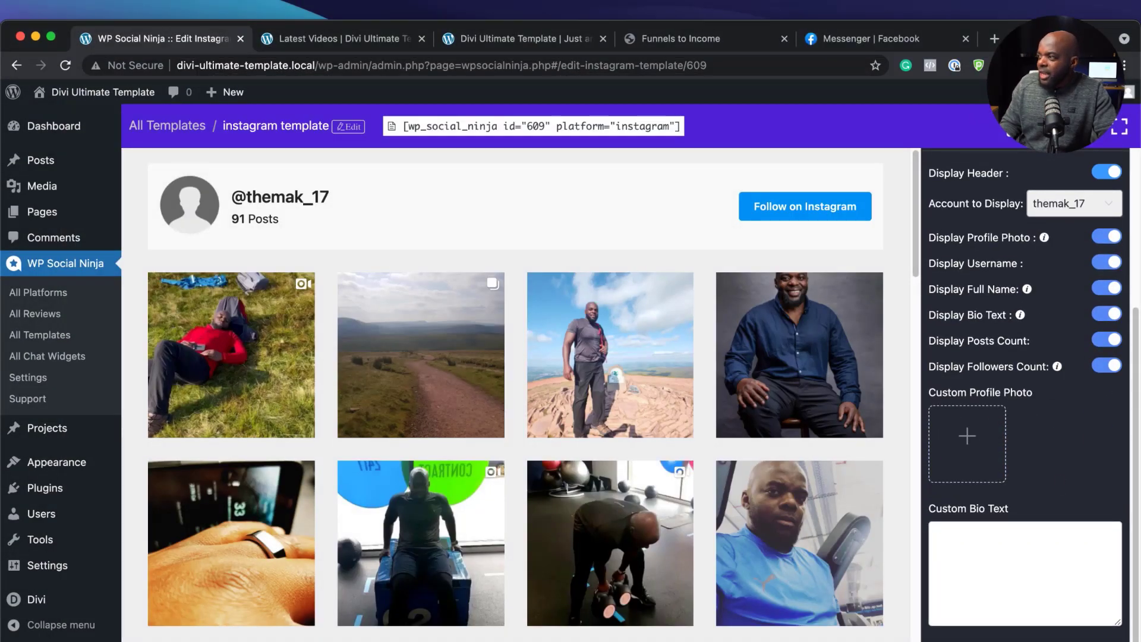
pyautogui.click(1048, 126)
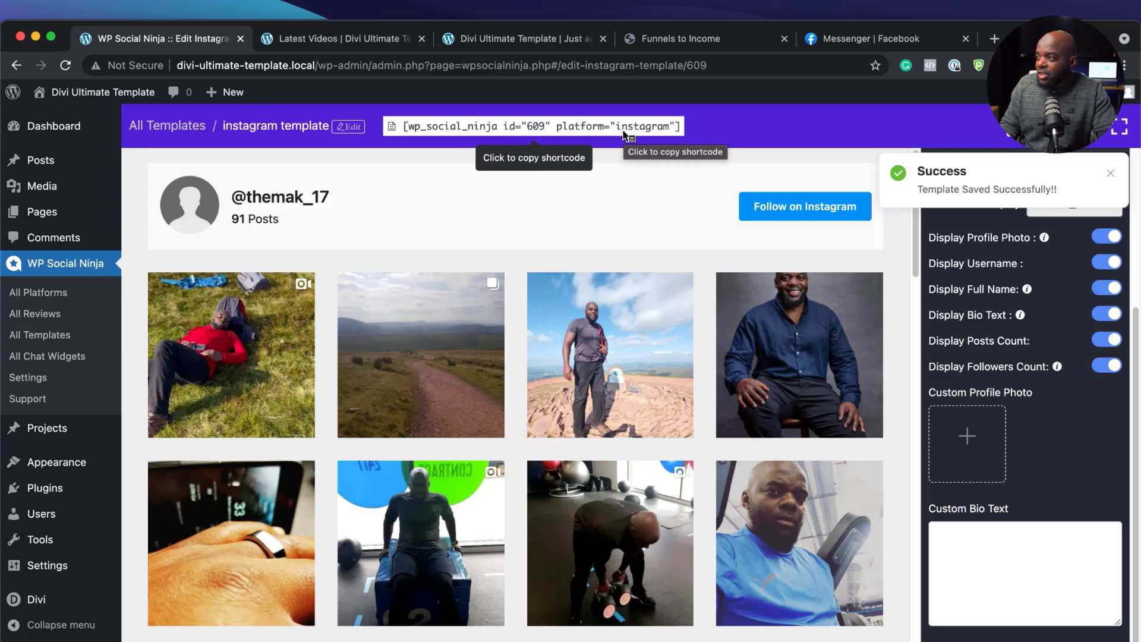
pyautogui.click(623, 135)
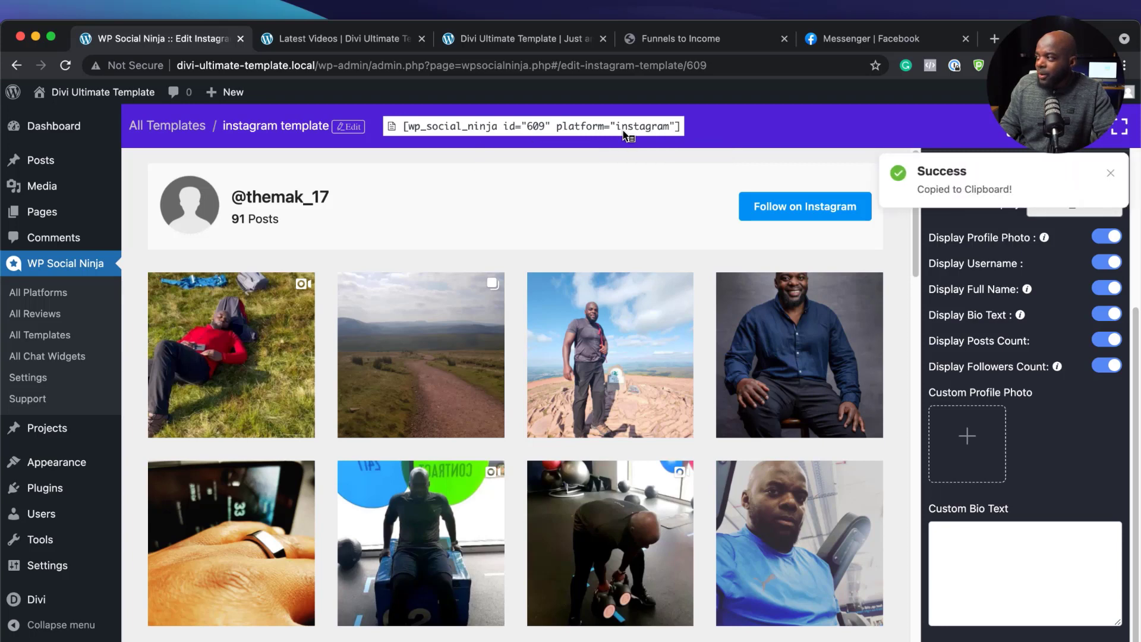
# Create a new page titled Instagram in a separate browser tab and start building it with Divi Builder
pyautogui.click(379, 38)
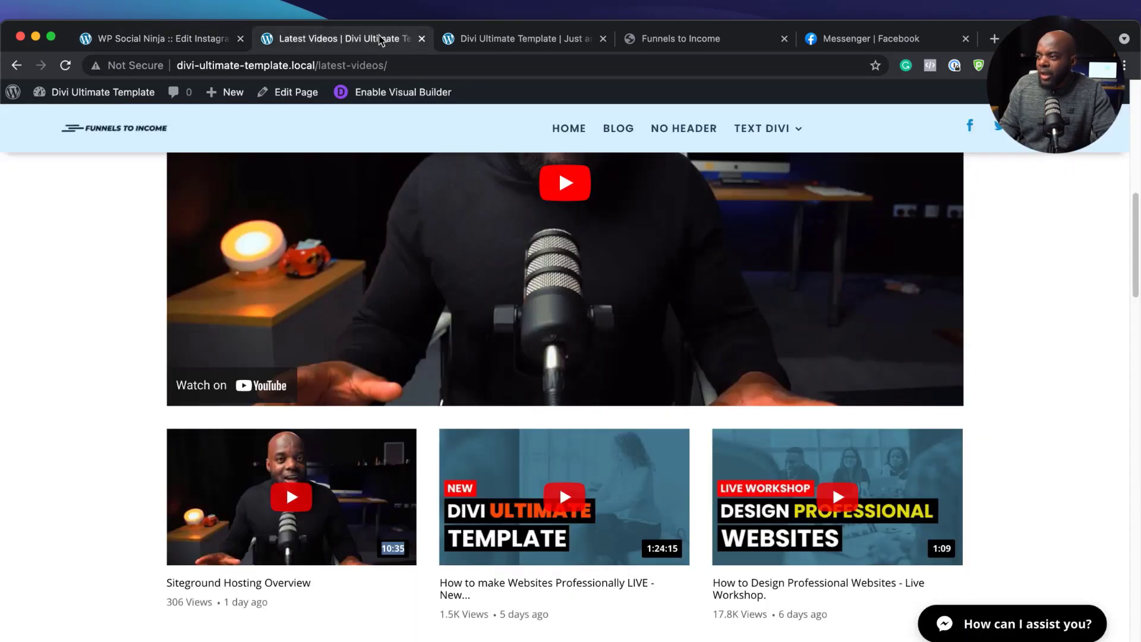
pyautogui.click(215, 39)
pyautogui.moveTo(225, 93)
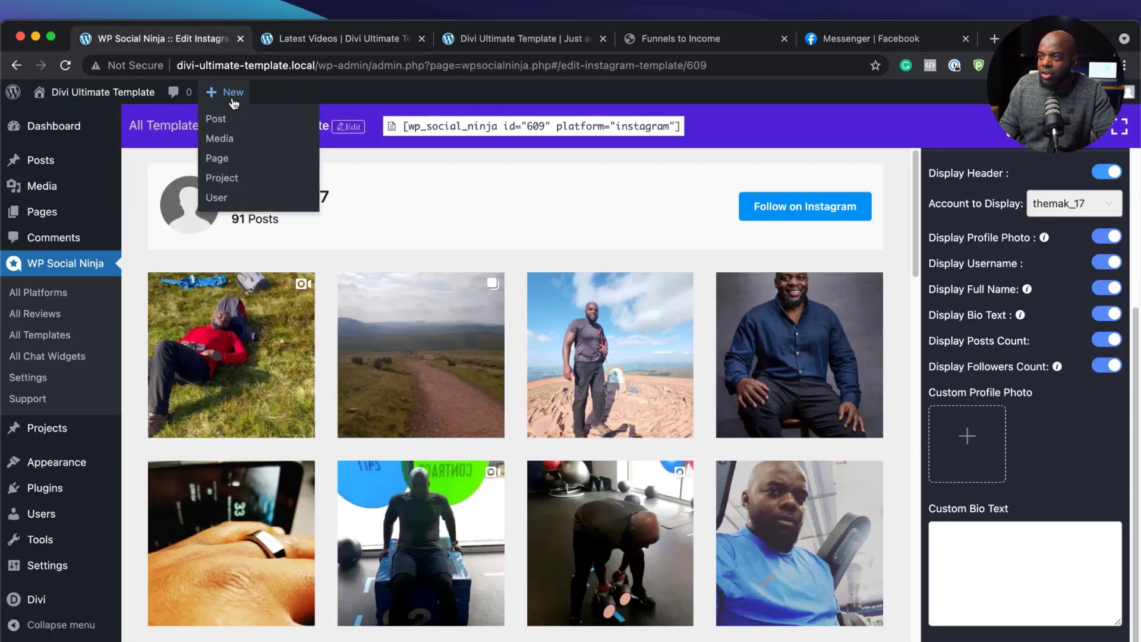
pyautogui.keyDown('super'); pyautogui.click(231, 159); pyautogui.keyUp('super')
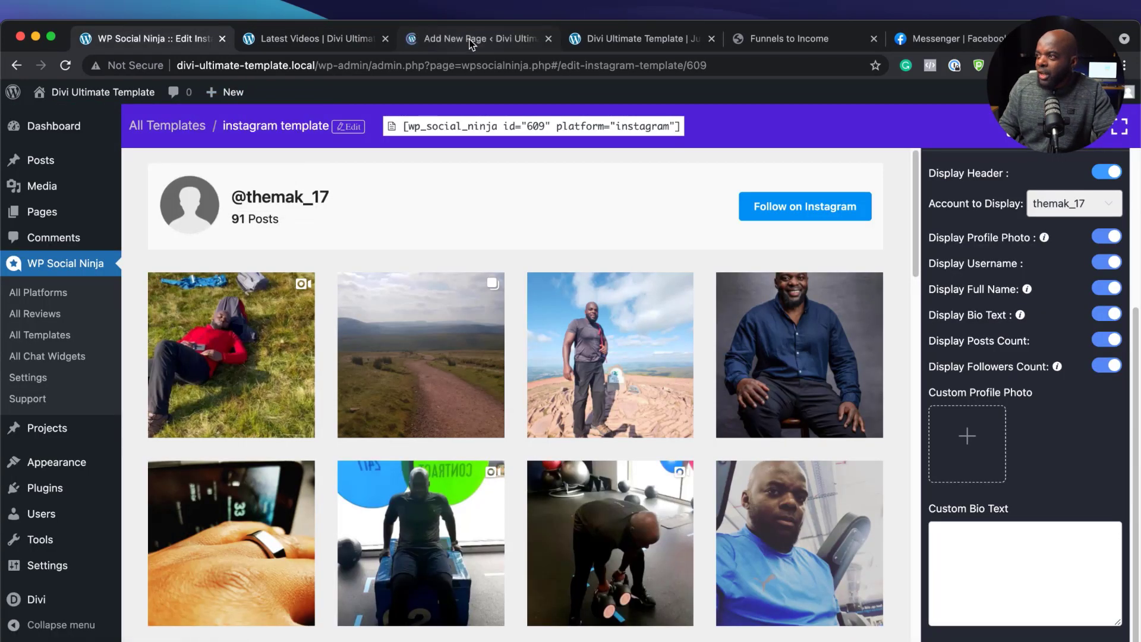
pyautogui.click(440, 39)
pyautogui.click(309, 195)
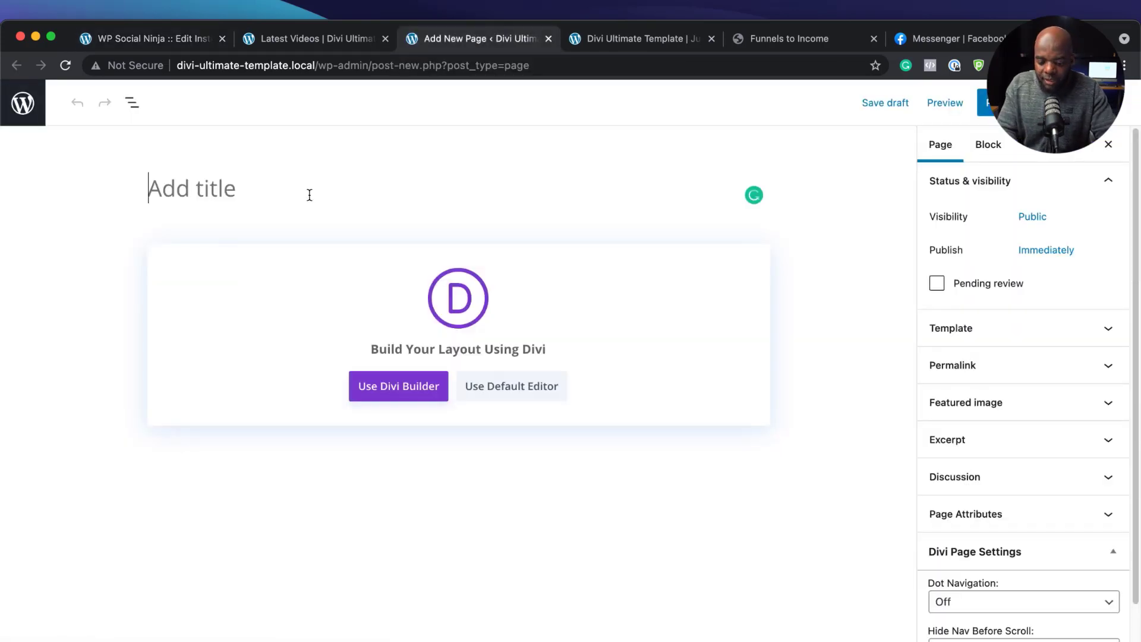
pyautogui.write('Instagram')
pyautogui.click(398, 390)
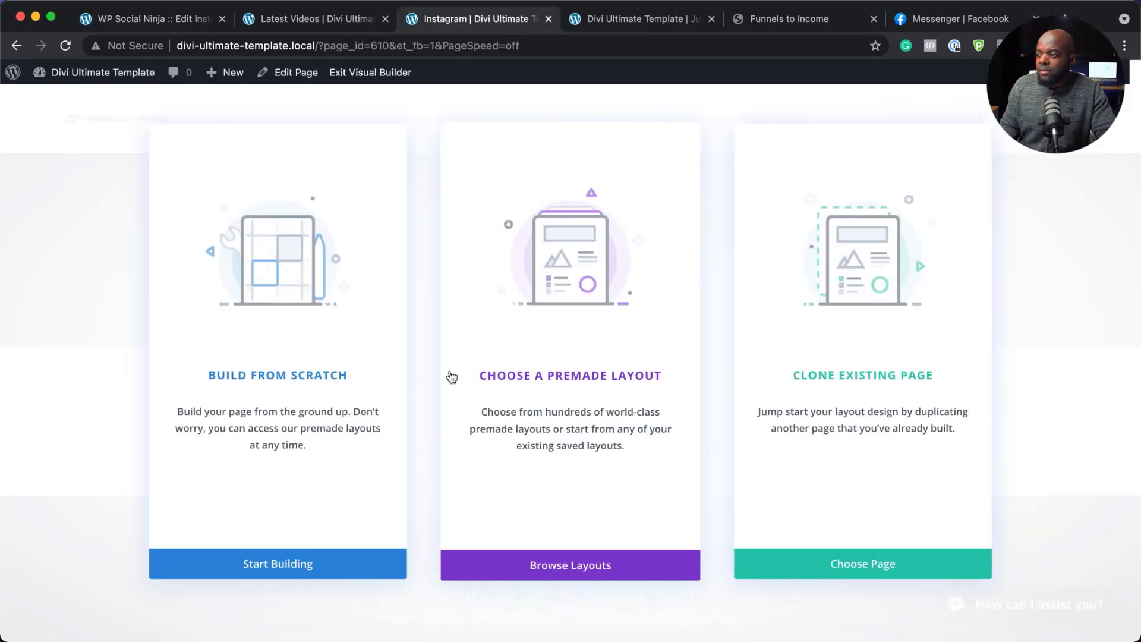
# Build the page from scratch with a single-column row containing a Text module
pyautogui.click(344, 383)
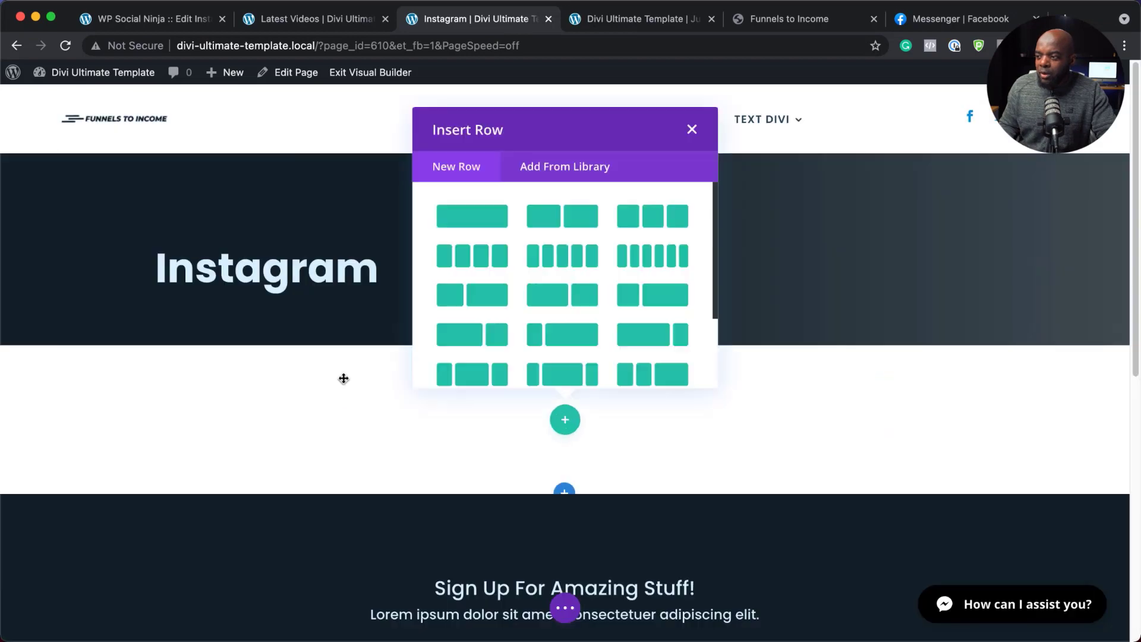
pyautogui.click(466, 217)
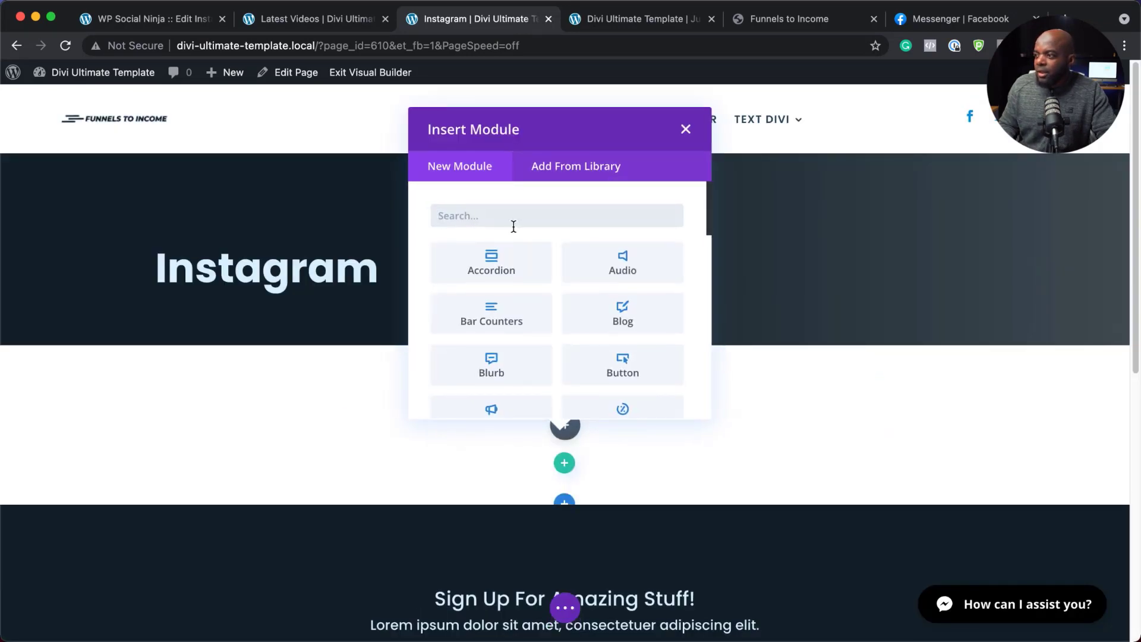
pyautogui.write('text')
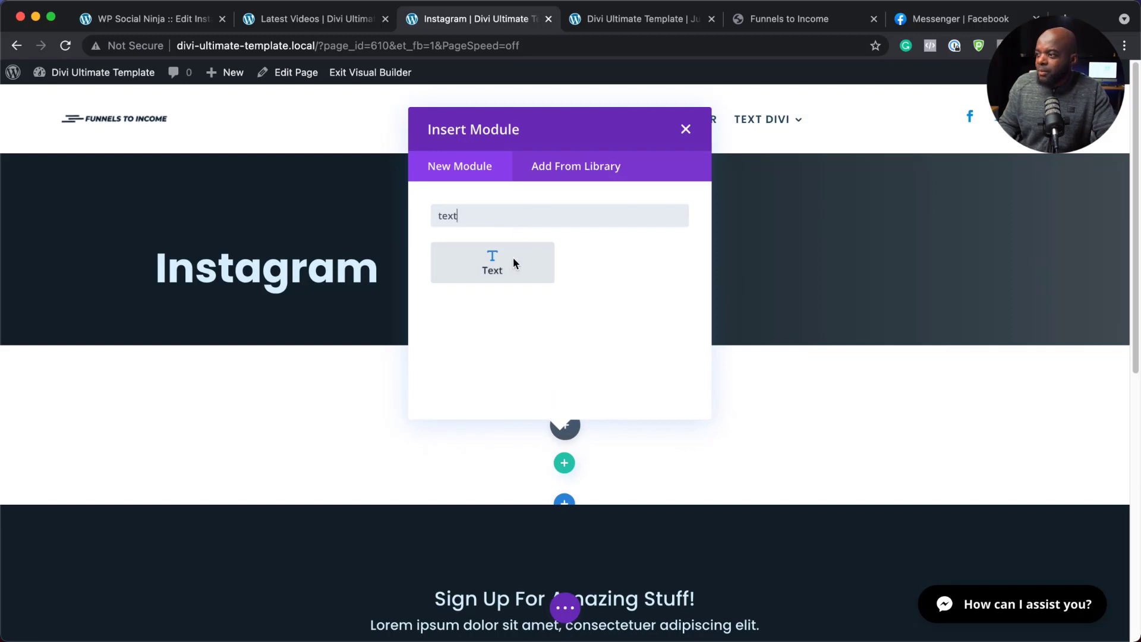
pyautogui.click(513, 258)
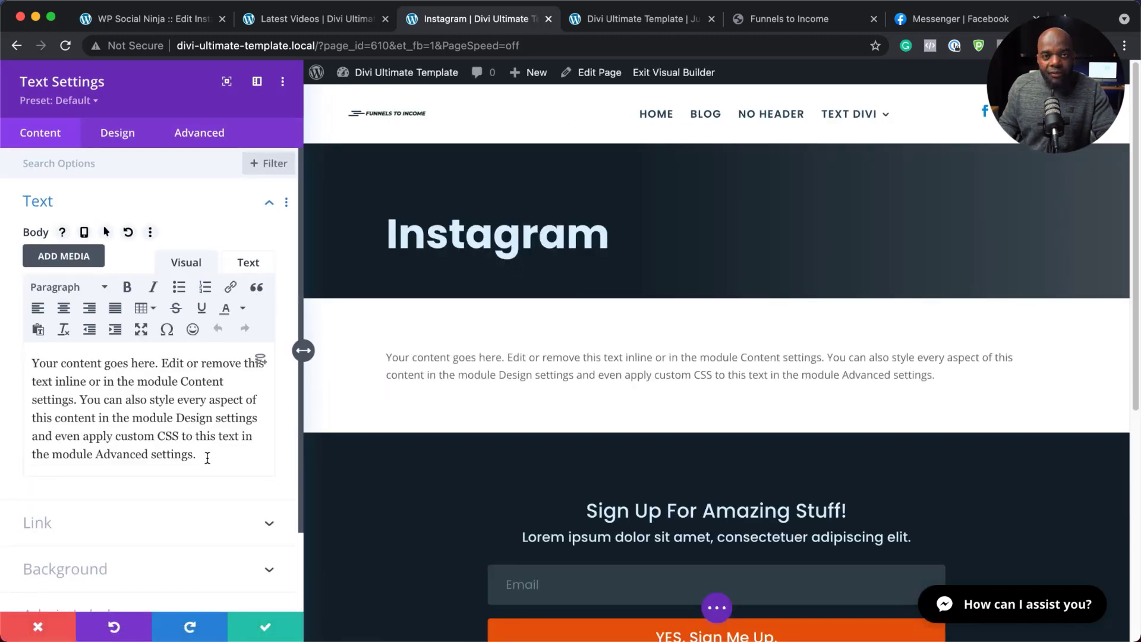
# Replace the Text module's placeholder content with the shortcode [wp_social_ninja id="609" platform="instagram"] and save the module
pyautogui.moveTo(205, 455); pyautogui.dragTo(46, 349)
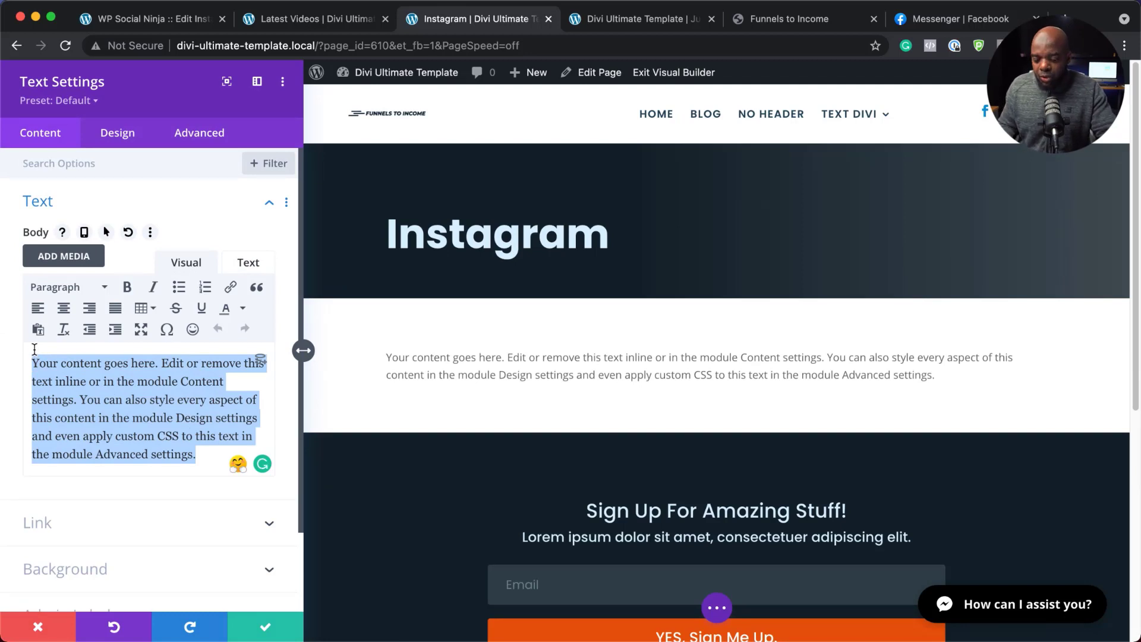
pyautogui.click(35, 349)
pyautogui.press('super+a')
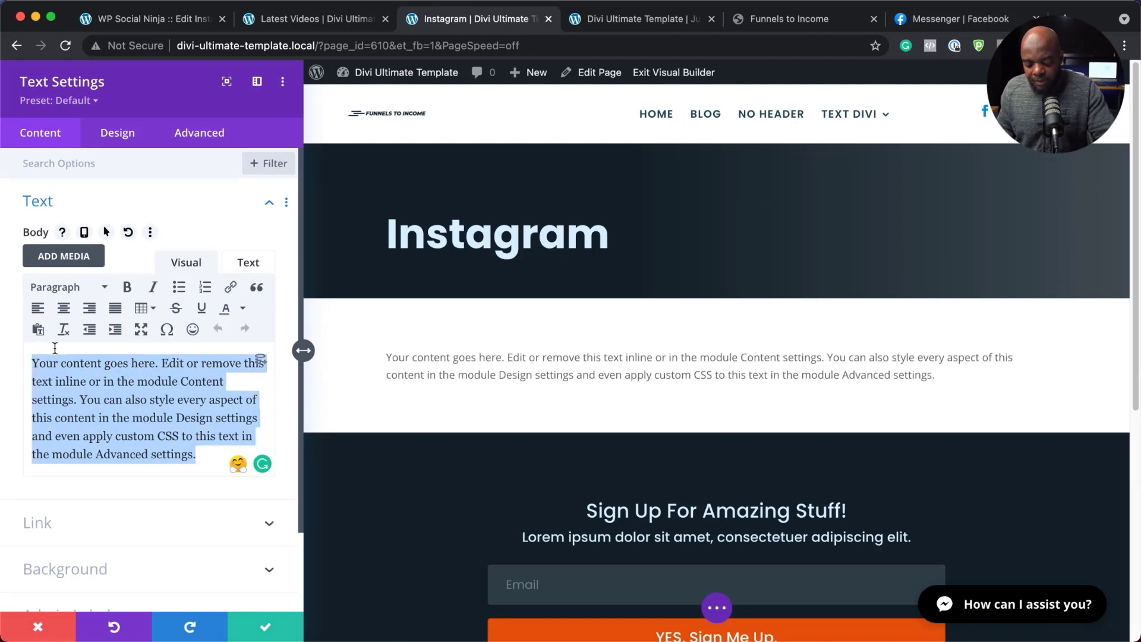
pyautogui.write('[wp_social_ninja id="609" platform="instagram"]')
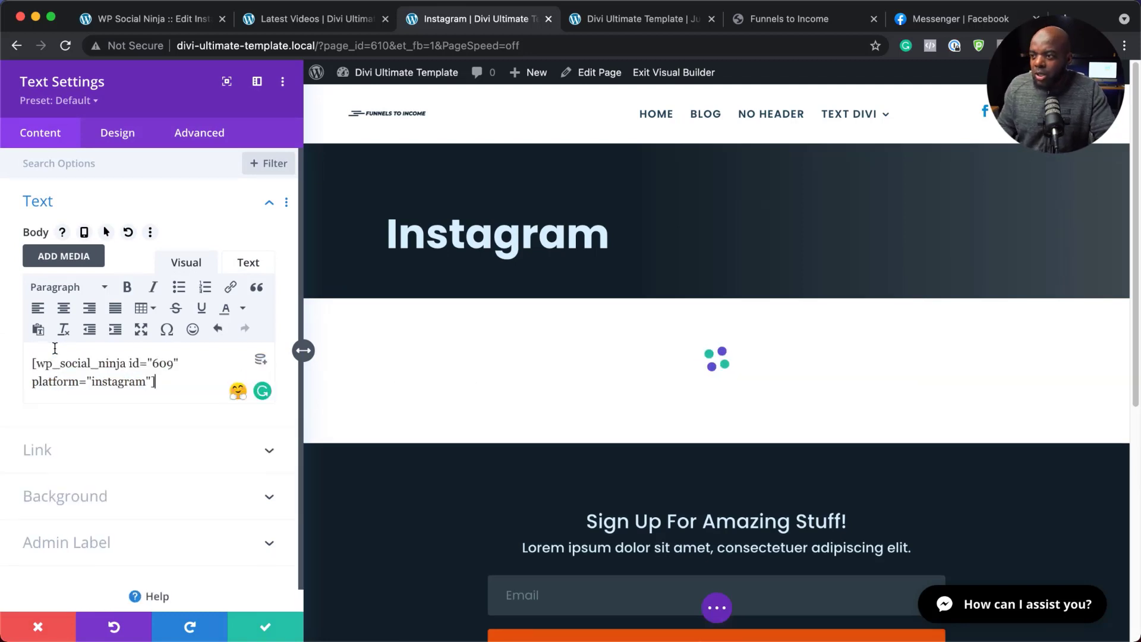
pyautogui.click(271, 629)
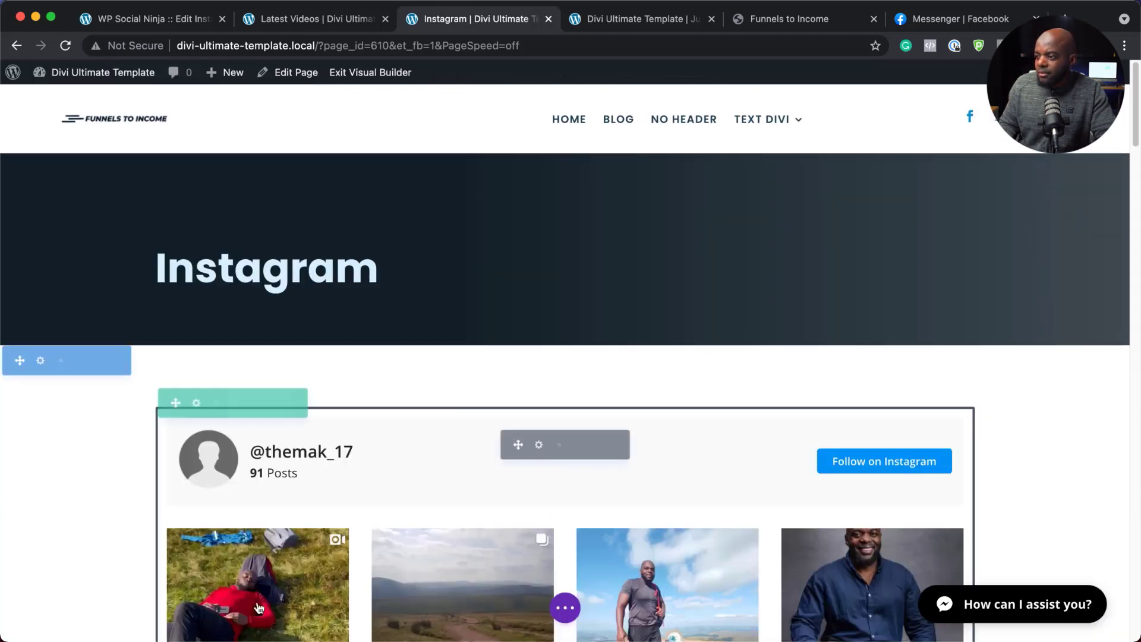
# Look over the embedded Instagram feed, then exit the visual builder and save the page changes
pyautogui.scroll(-3, 98, 452)
pyautogui.scroll(-3, 98, 451)
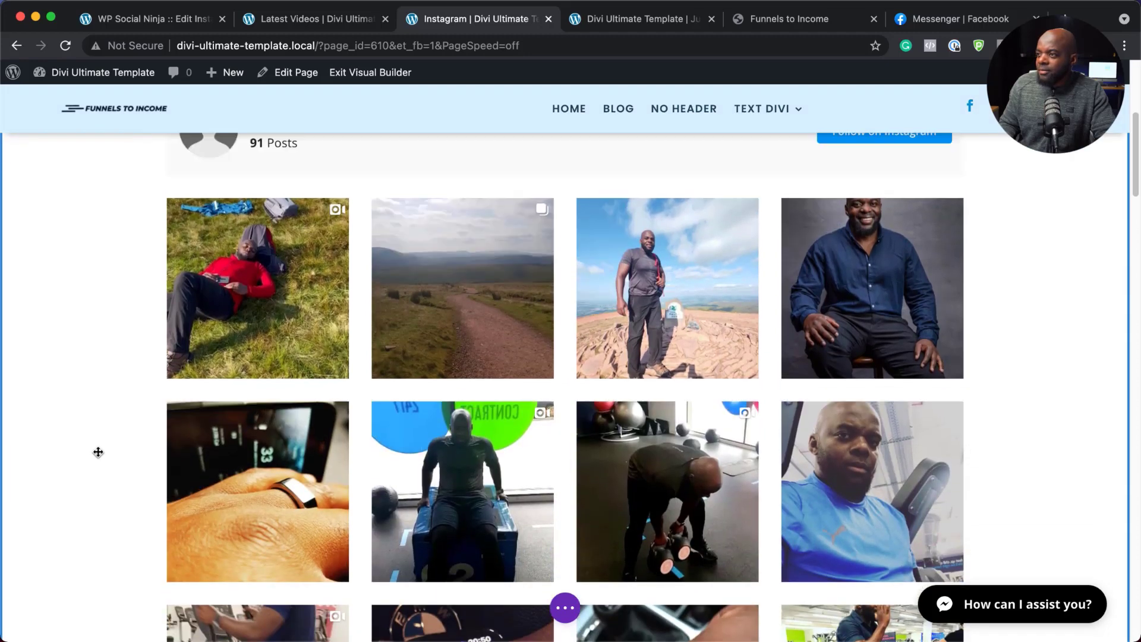
pyautogui.scroll(6, 99, 451)
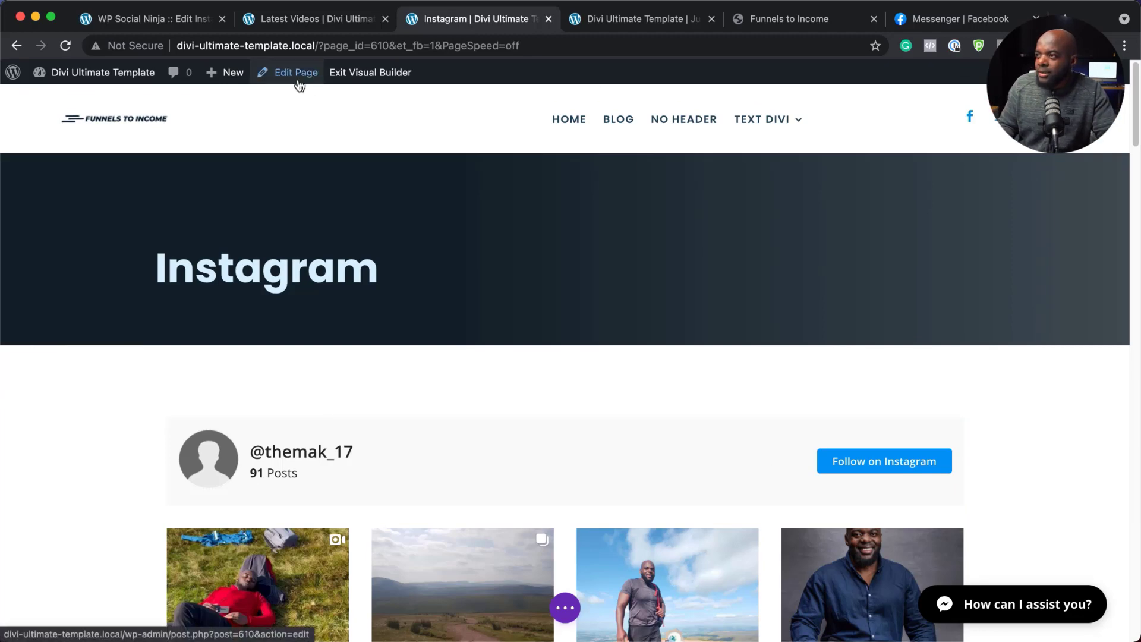
pyautogui.click(373, 72)
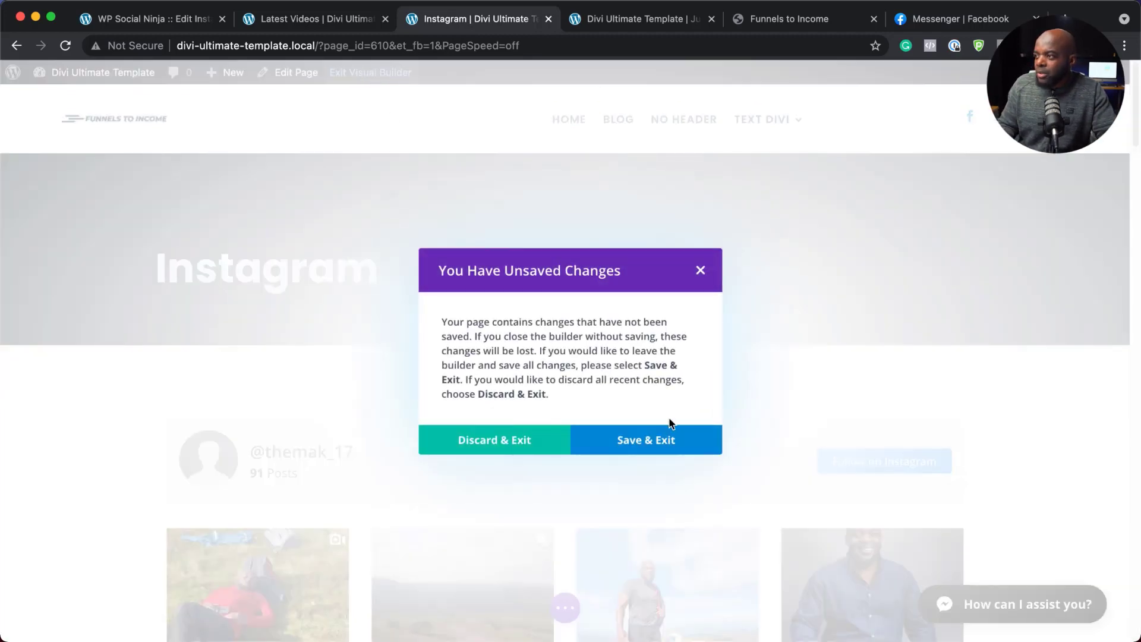
pyautogui.click(662, 448)
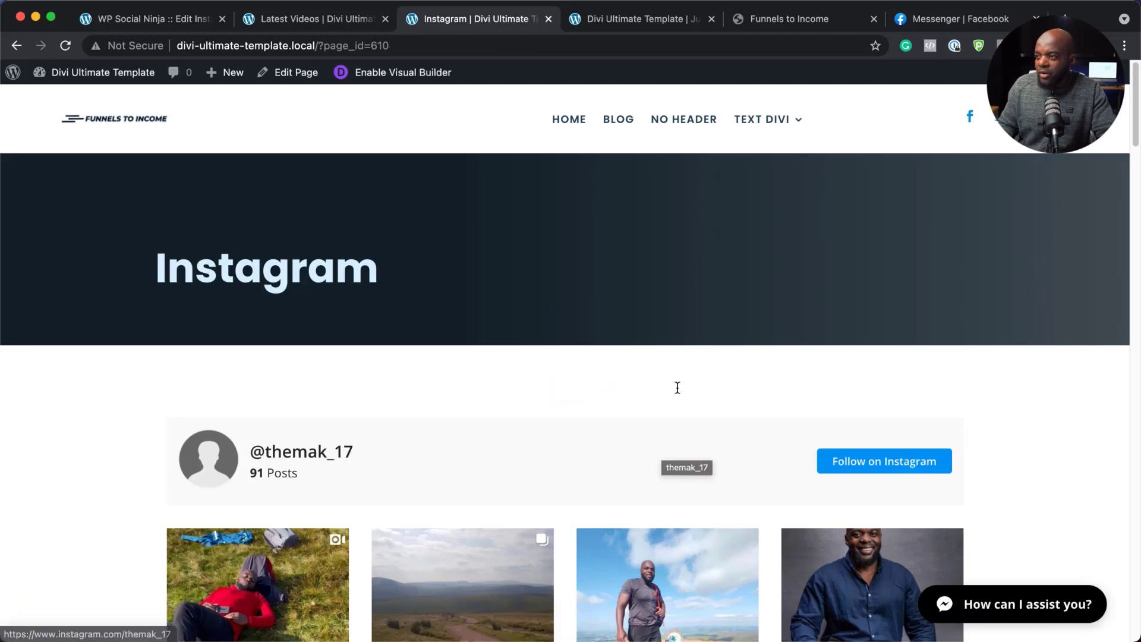
# View the hillside path post in the feed's popup, browse through its carousel photos and close the popup
pyautogui.scroll(-1, 676, 386)
pyautogui.scroll(-3, 677, 389)
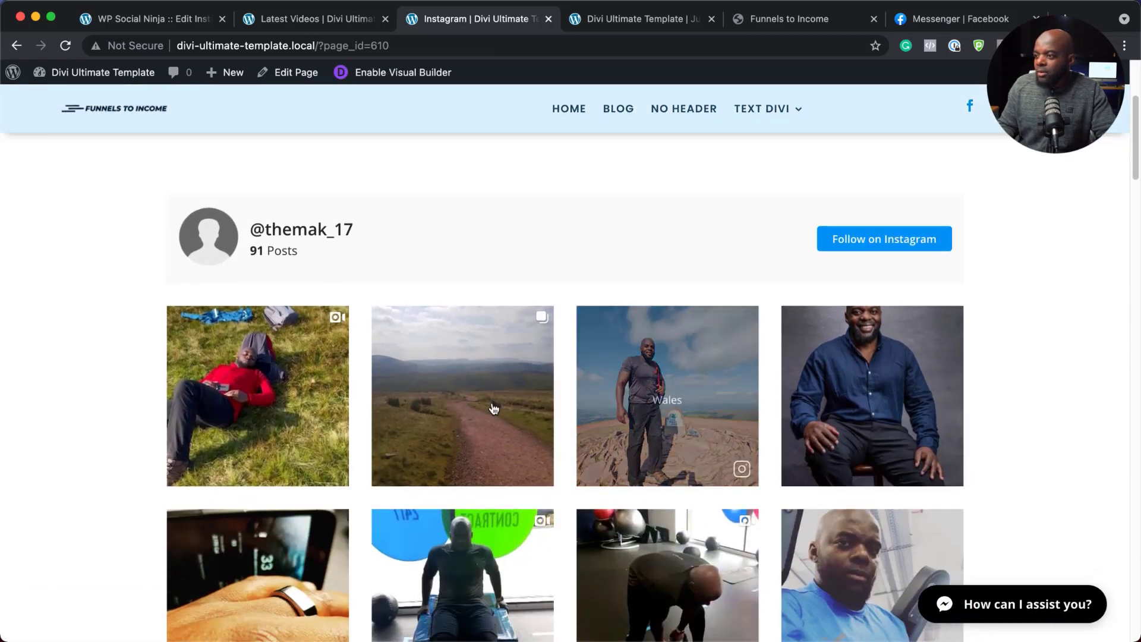
pyautogui.click(464, 399)
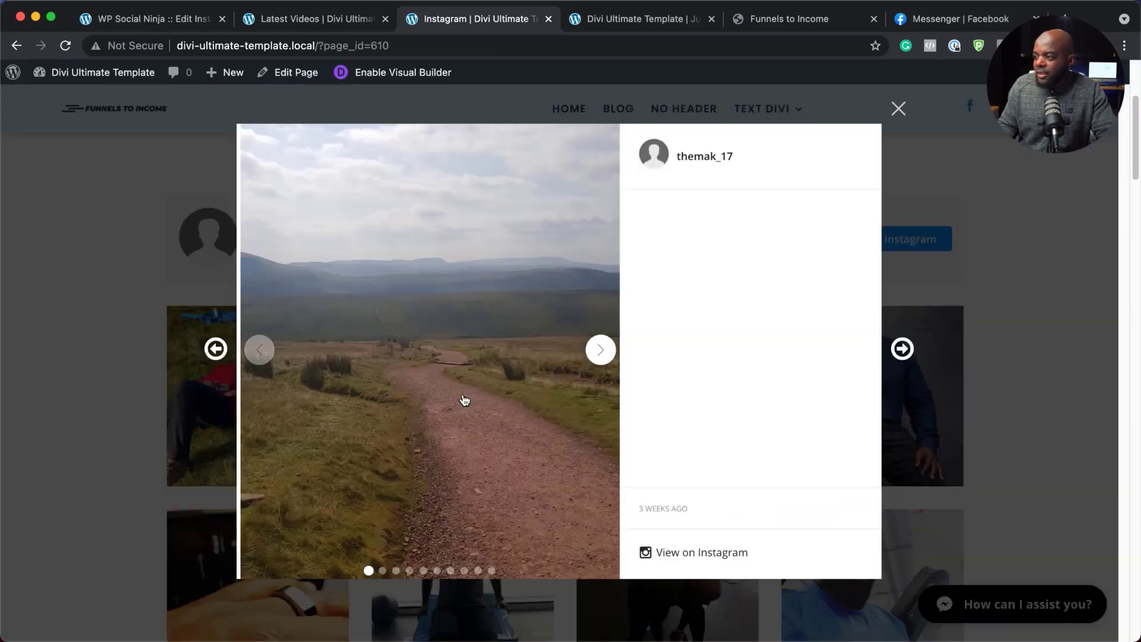
pyautogui.click(599, 350)
pyautogui.click(600, 350)
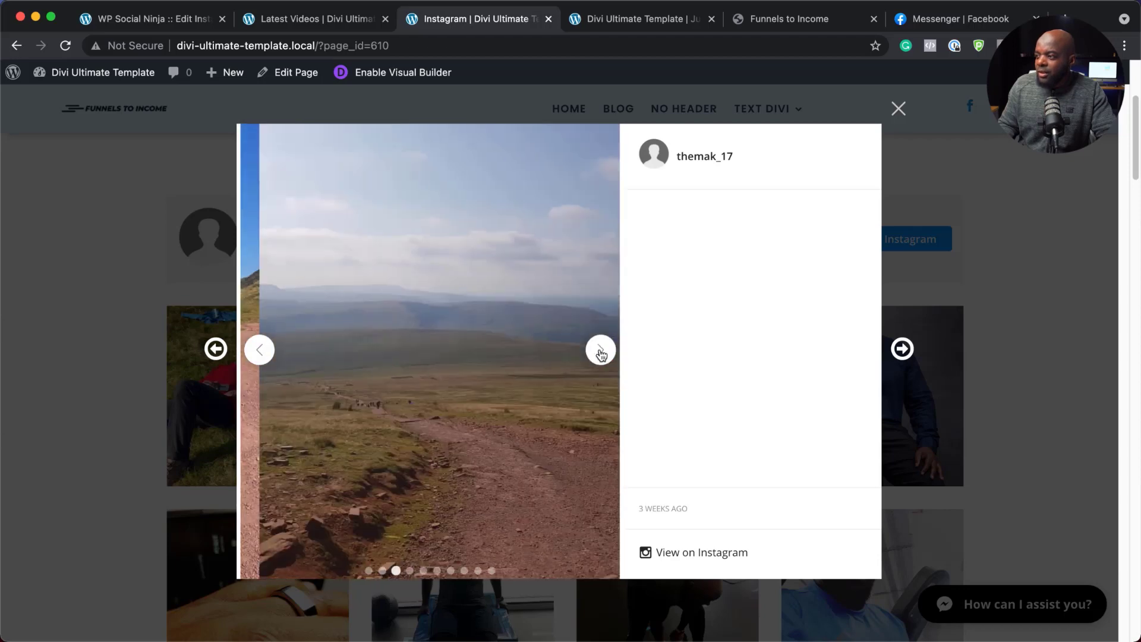
pyautogui.click(600, 351)
pyautogui.click(600, 351)
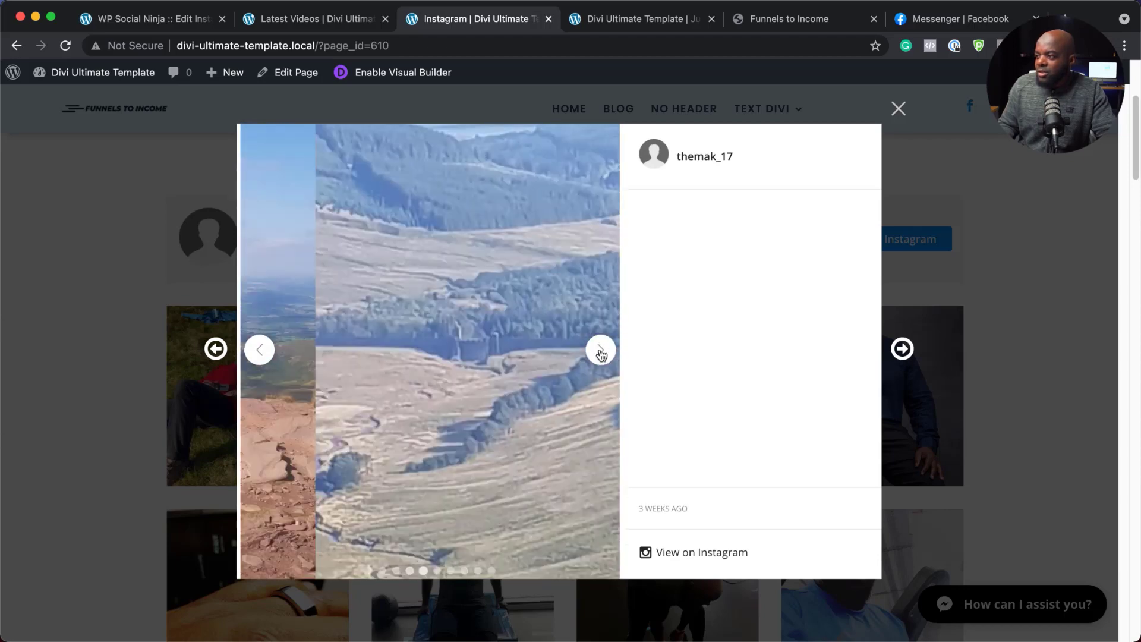
pyautogui.click(600, 351)
pyautogui.click(600, 350)
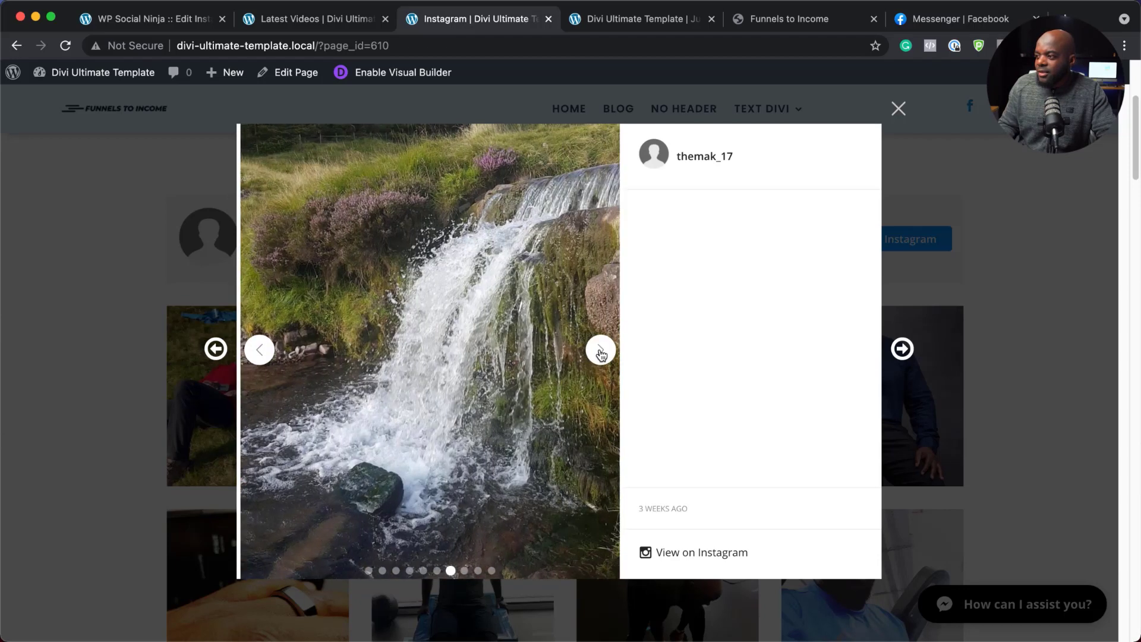
pyautogui.click(600, 351)
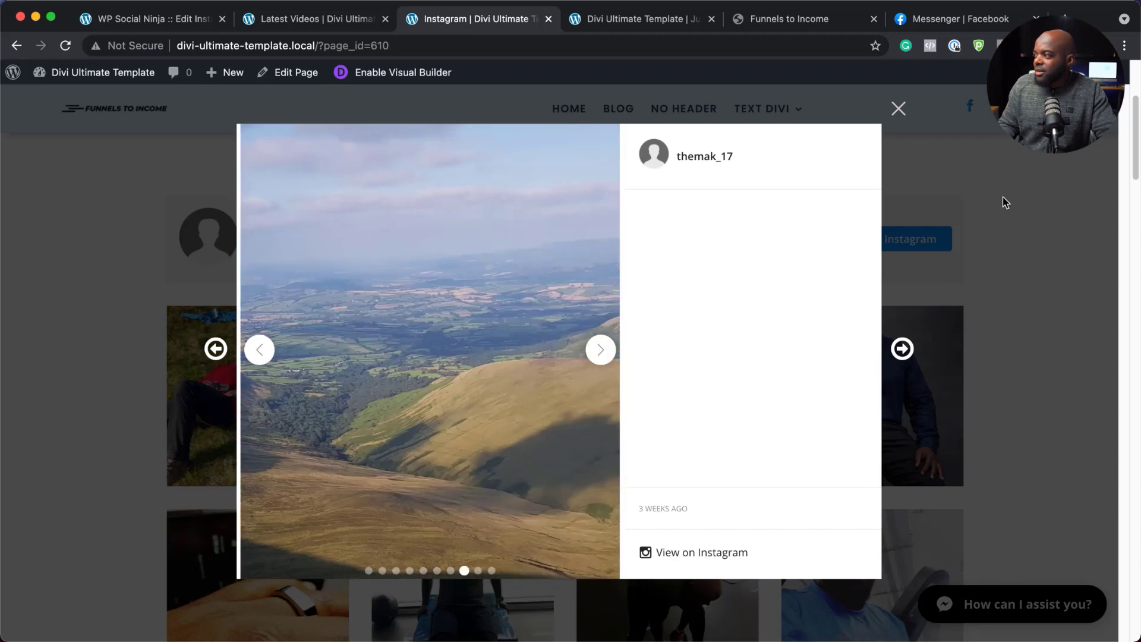
pyautogui.click(1002, 194)
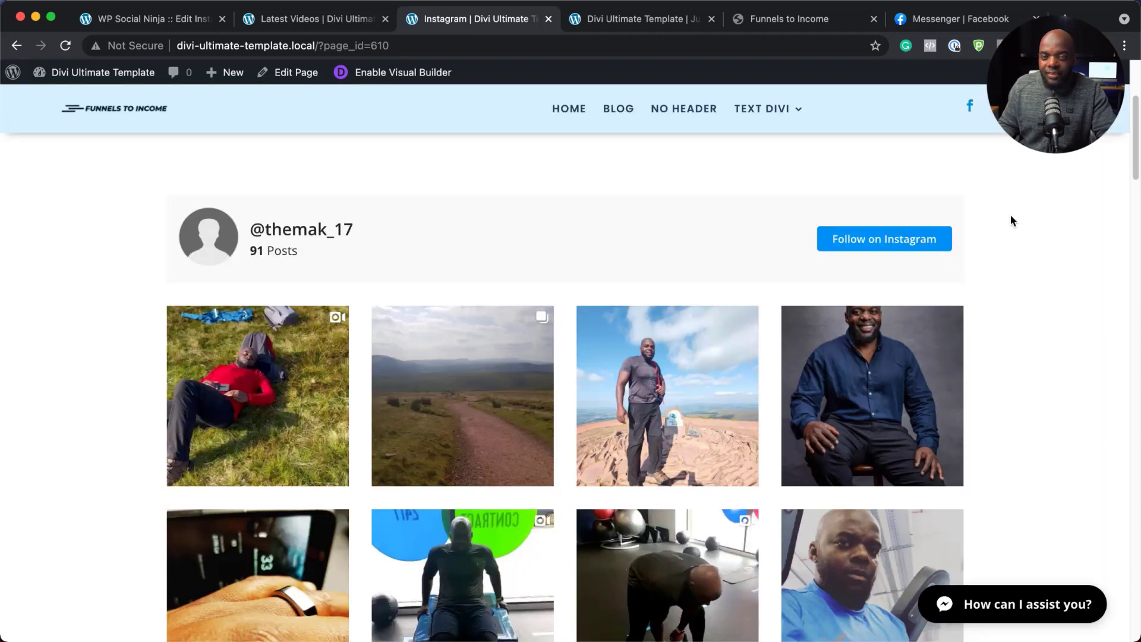
# View the portrait post in the blue shirt in the popup, step through the following two posts and close it
pyautogui.click(874, 374)
pyautogui.scroll(4, 461, 332)
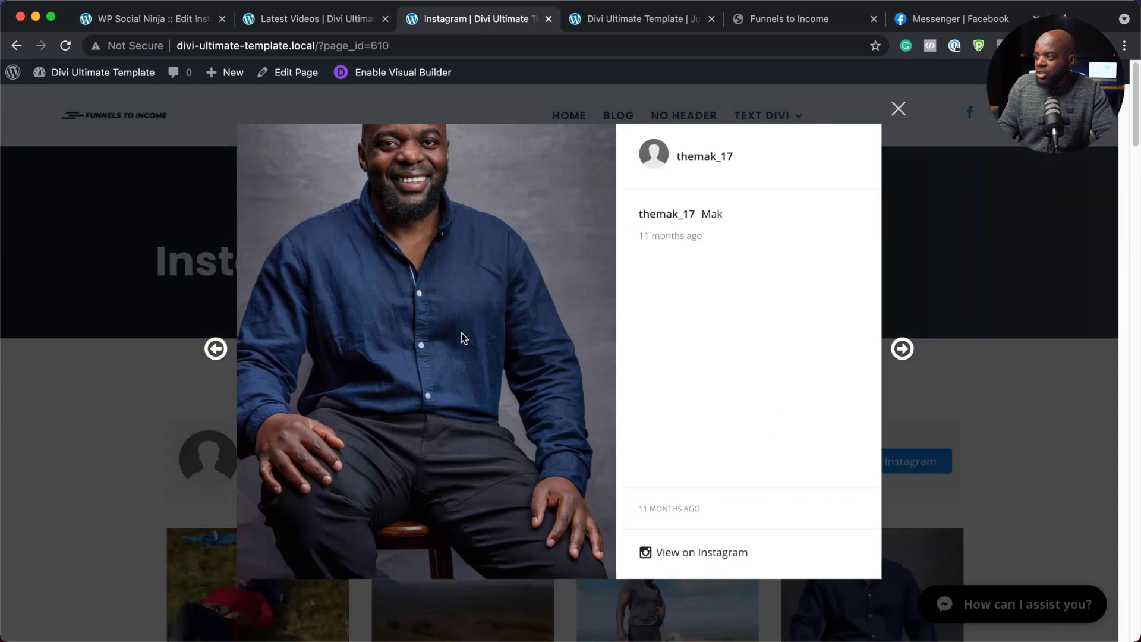
pyautogui.click(903, 349)
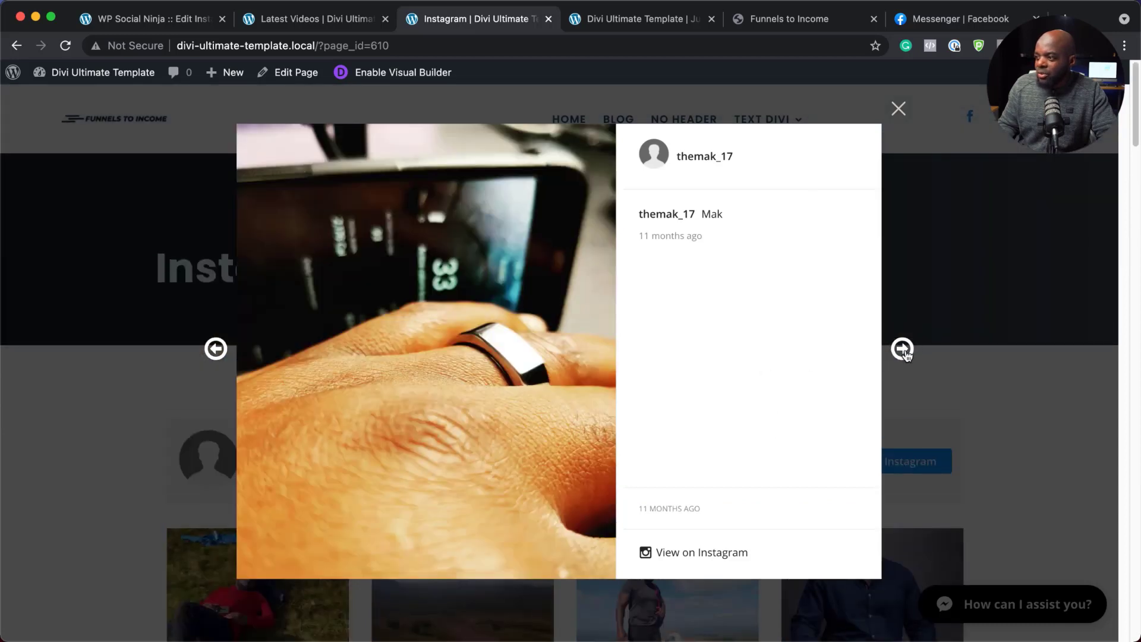
pyautogui.click(902, 350)
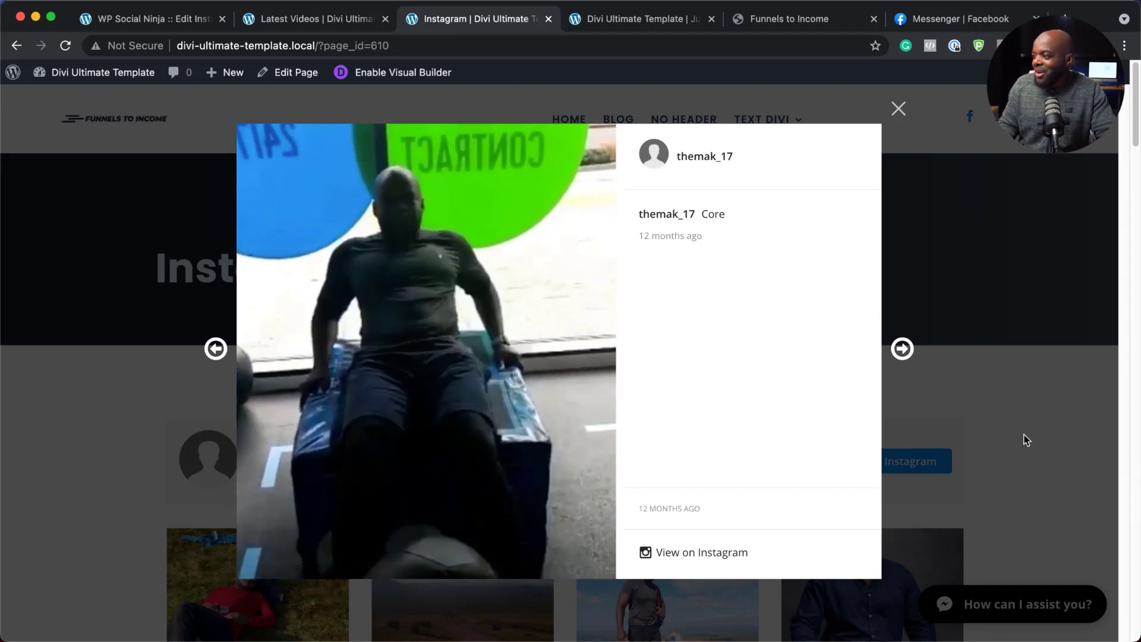
pyautogui.click(898, 110)
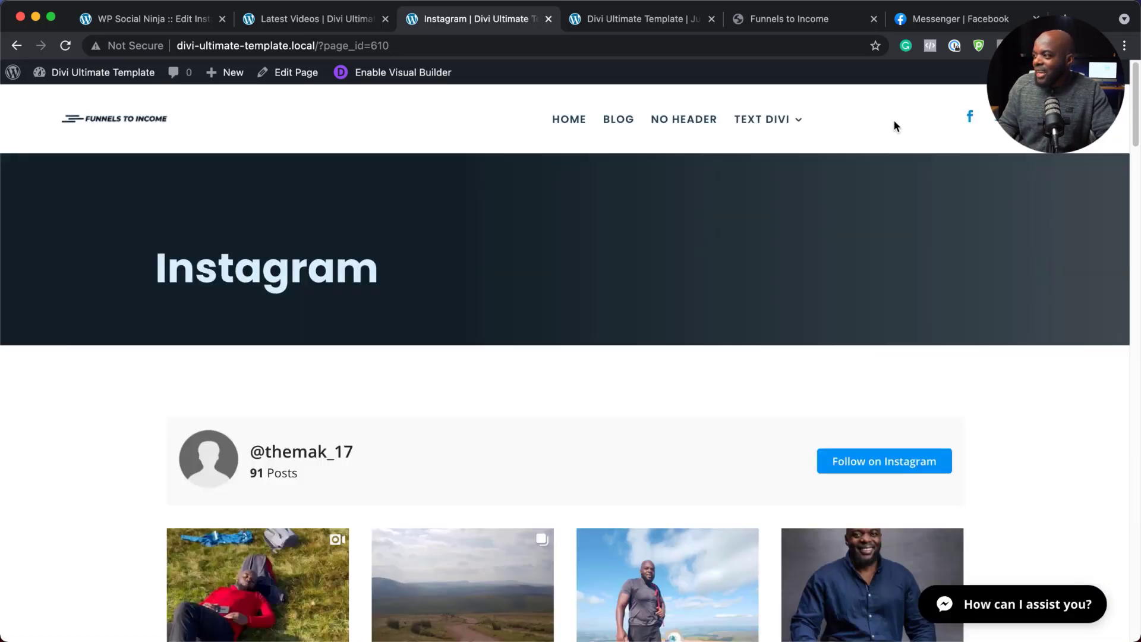
pyautogui.scroll(-2, 824, 395)
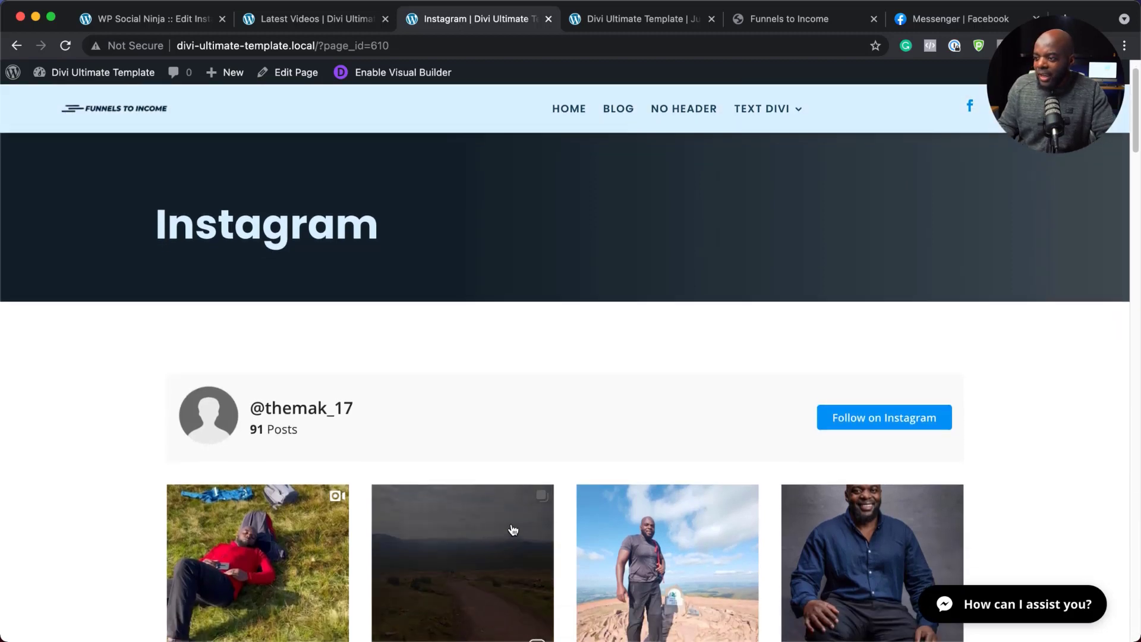
# Browse the embedded Instagram feed, view the video post of the man resting on grass in the popup, and close it
pyautogui.scroll(-8, 513, 529)
pyautogui.scroll(6, 285, 450)
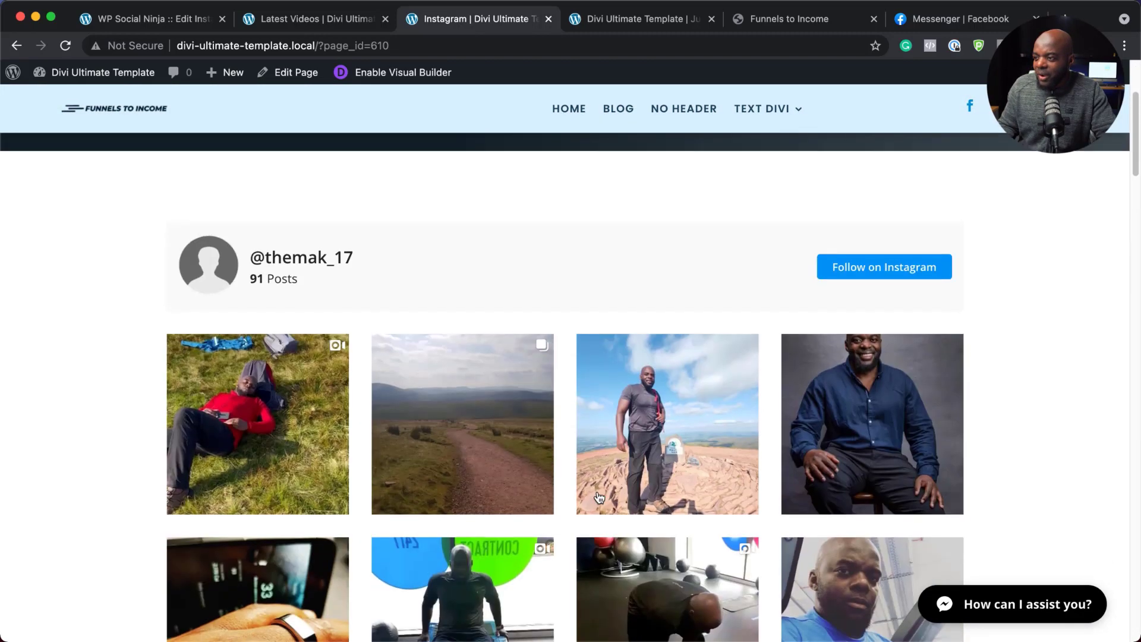
pyautogui.click(285, 450)
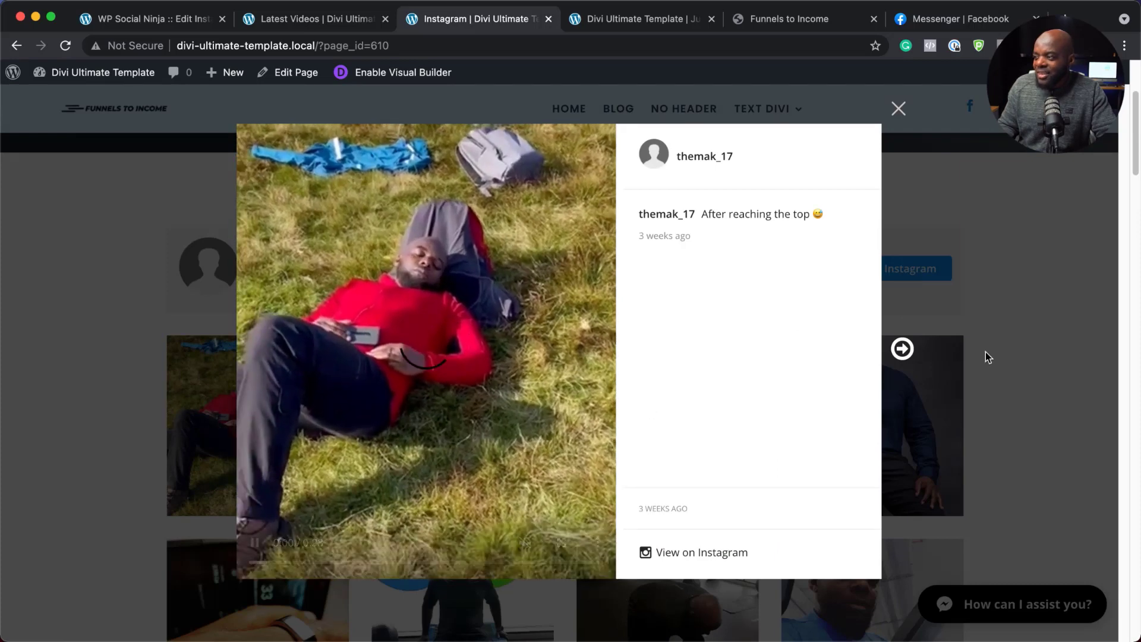
pyautogui.click(1001, 203)
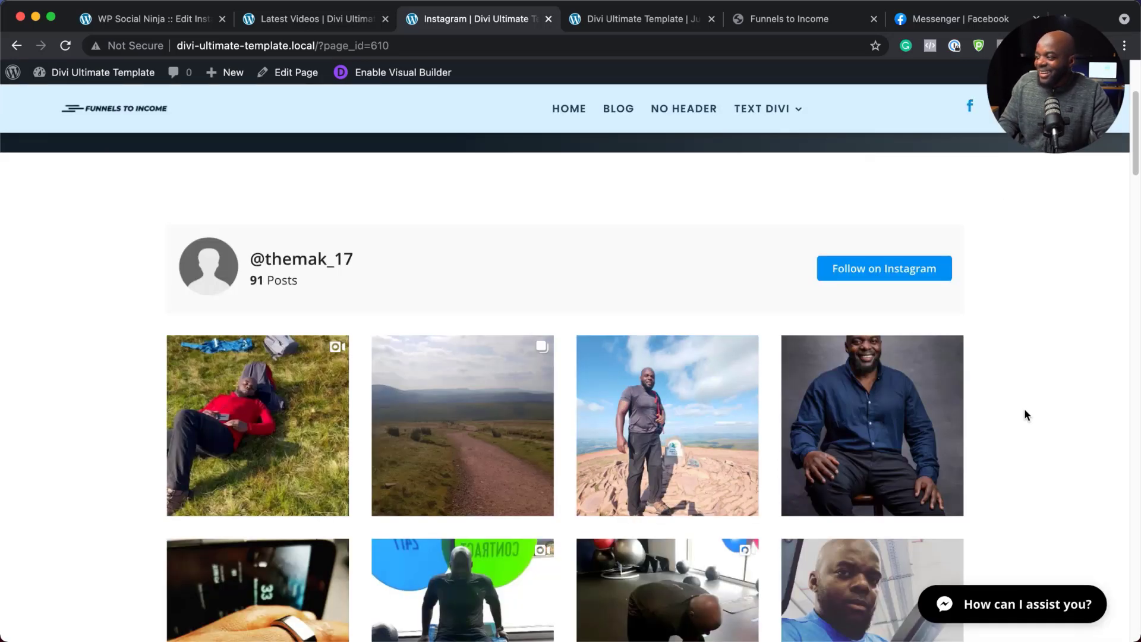
pyautogui.scroll(-5, 1024, 410)
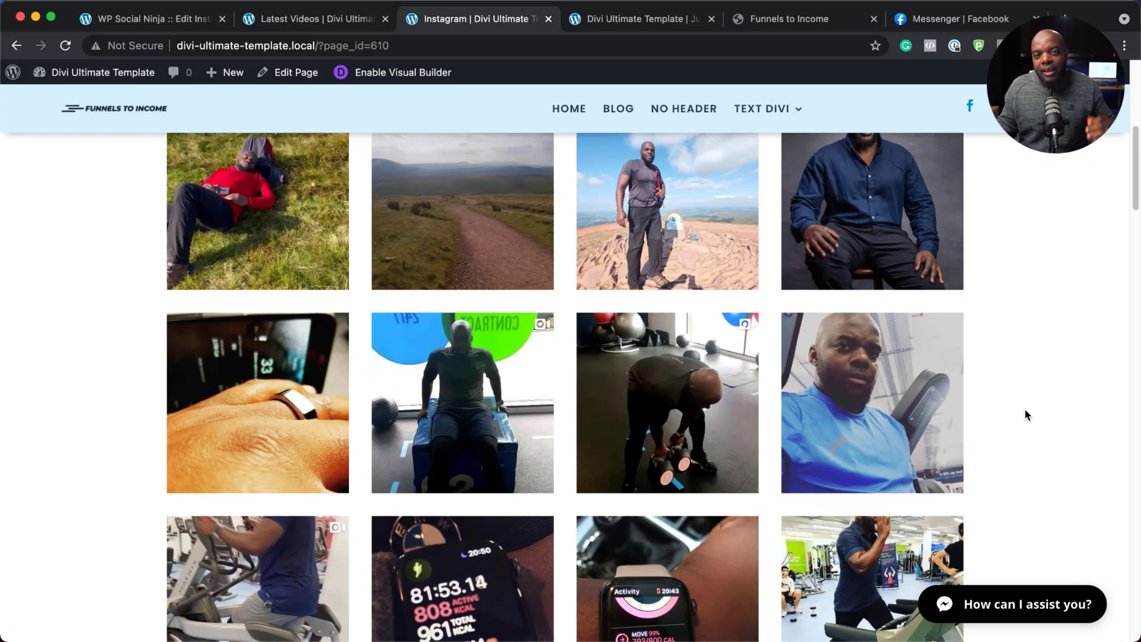
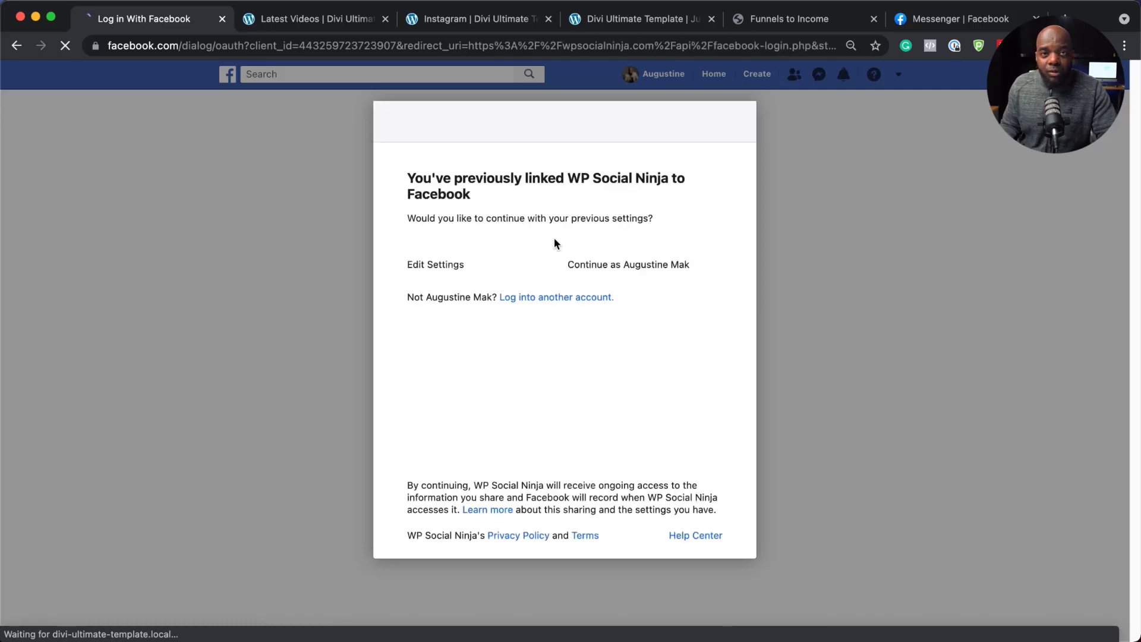
# Continue with the previously linked Facebook account, try to fetch reviews from the Funnels to Income page, and close the configuration
pyautogui.click(652, 272)
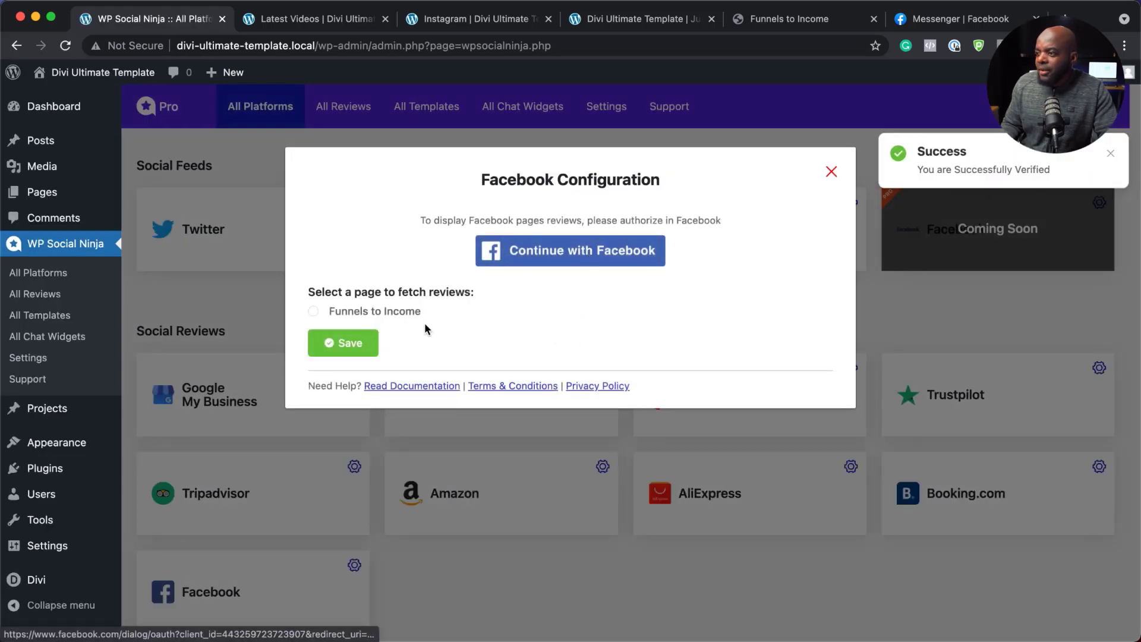
pyautogui.click(313, 311)
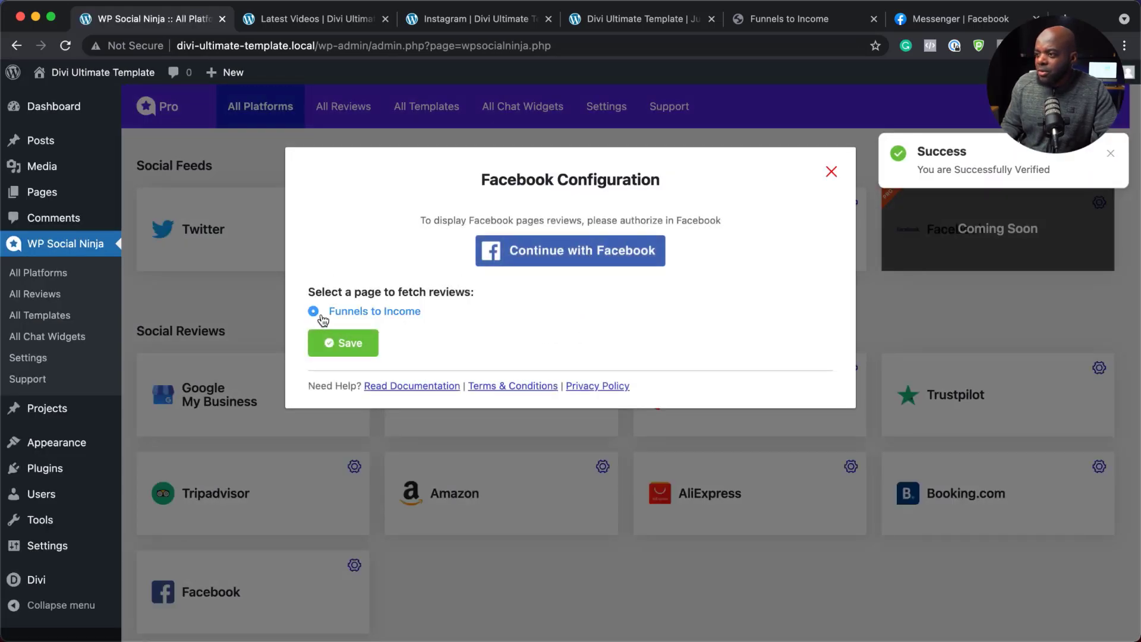
pyautogui.click(356, 344)
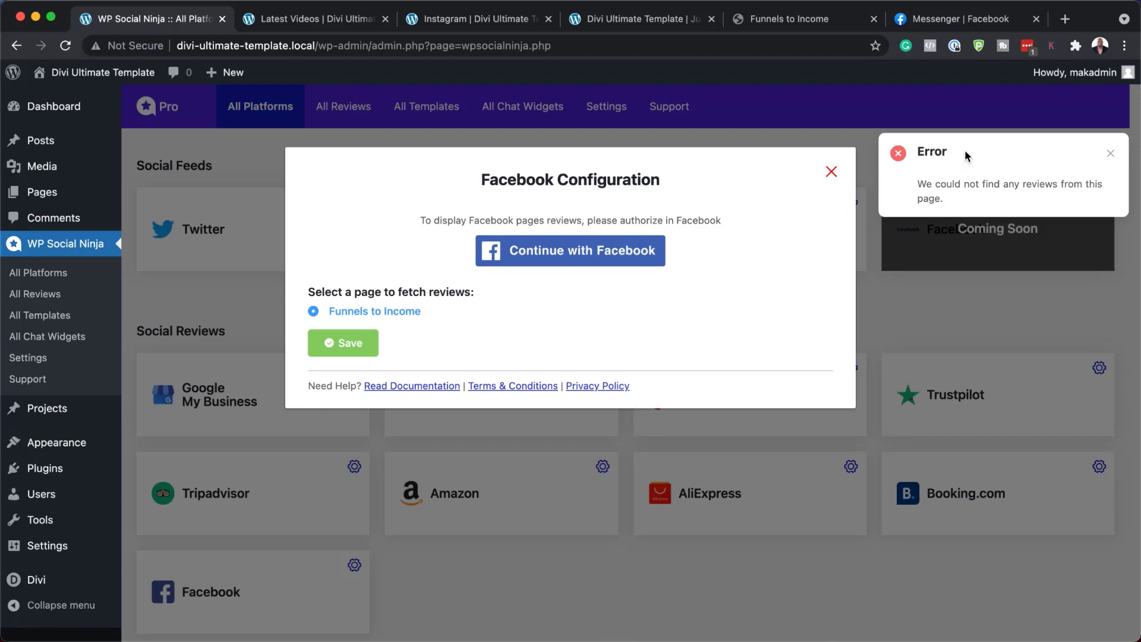
pyautogui.click(1111, 158)
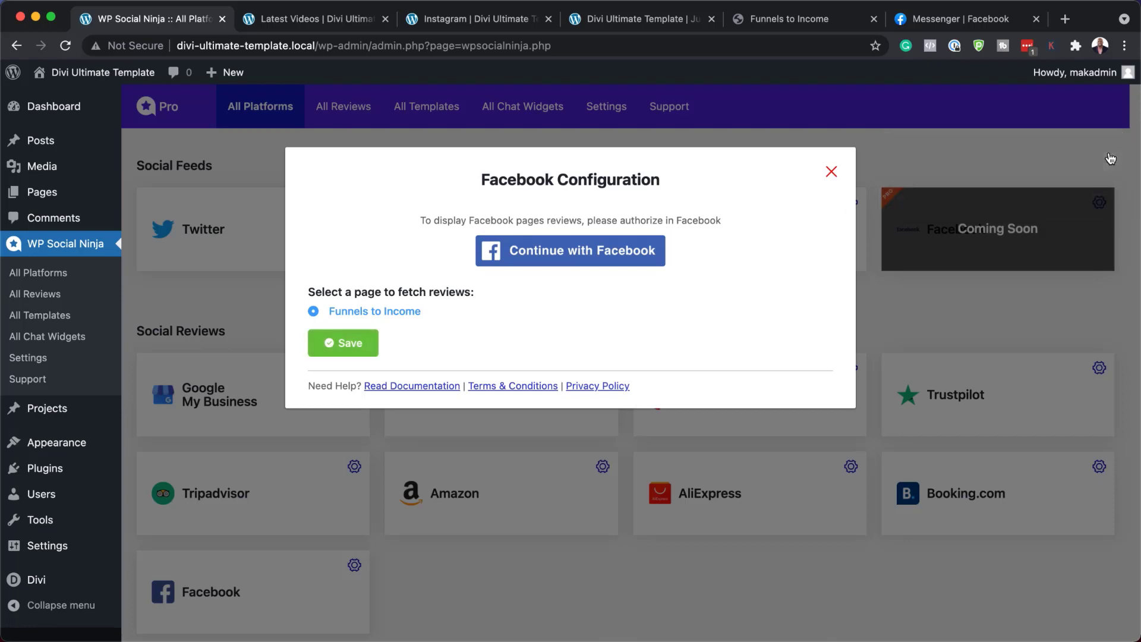
pyautogui.click(832, 173)
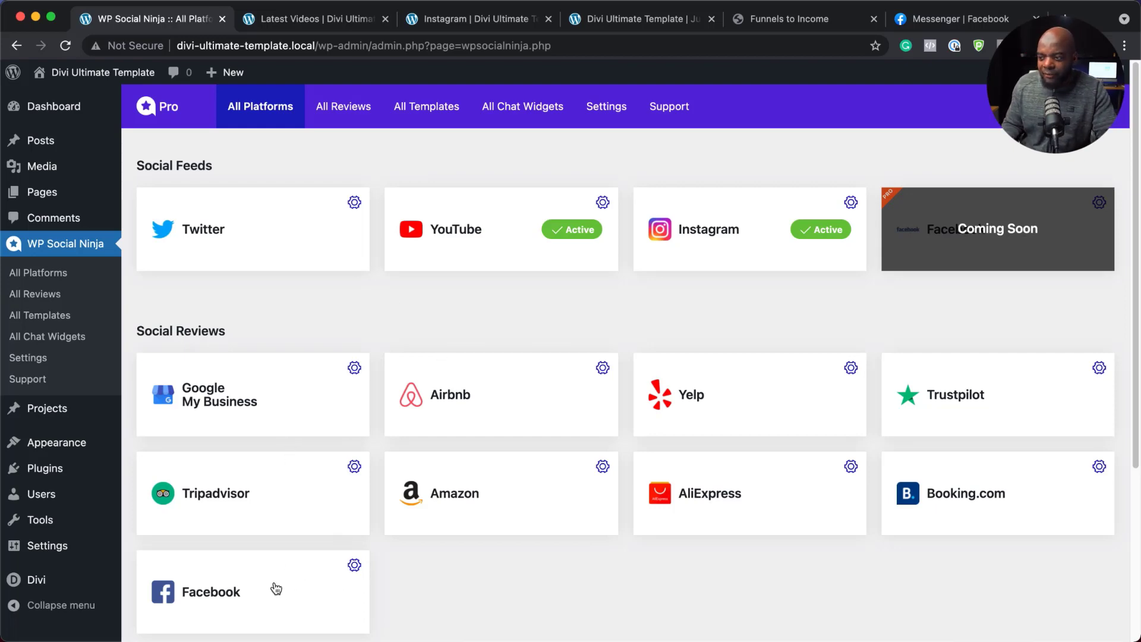
# Begin the Google My Business configuration and grant WP Social Ninja access through a Google account
pyautogui.click(252, 395)
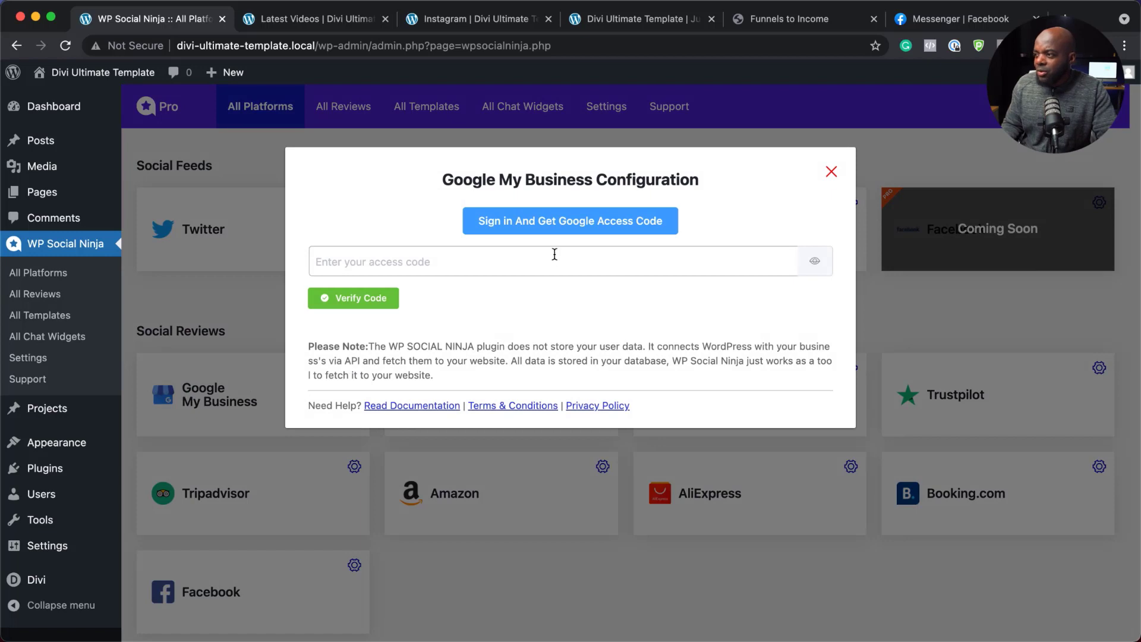
pyautogui.click(576, 226)
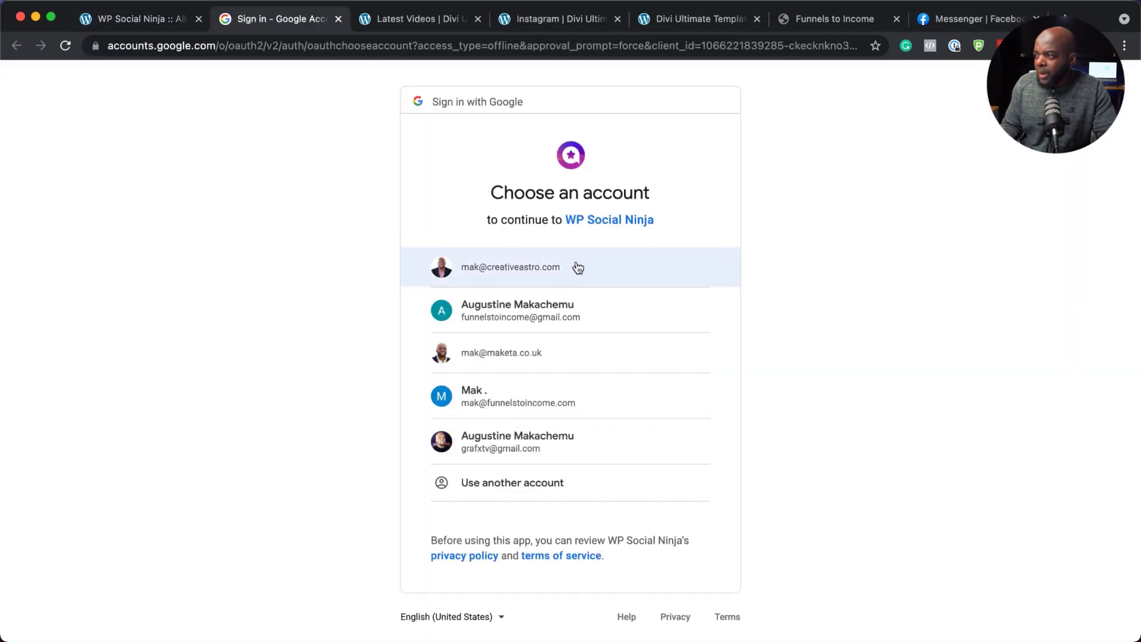
pyautogui.click(576, 266)
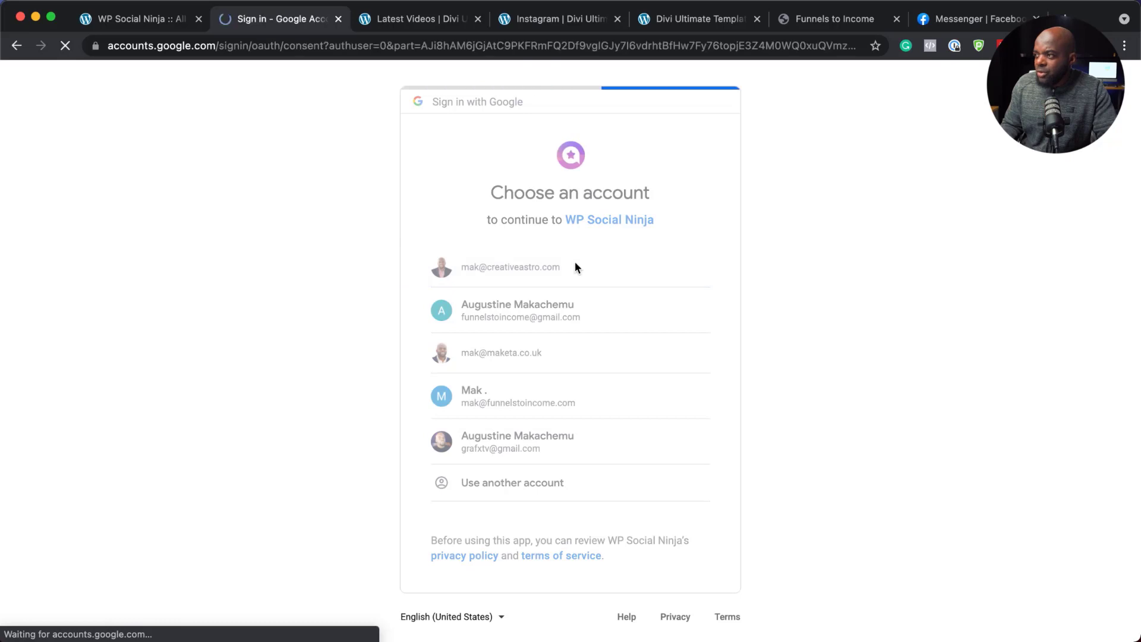
pyautogui.scroll(-1, 783, 436)
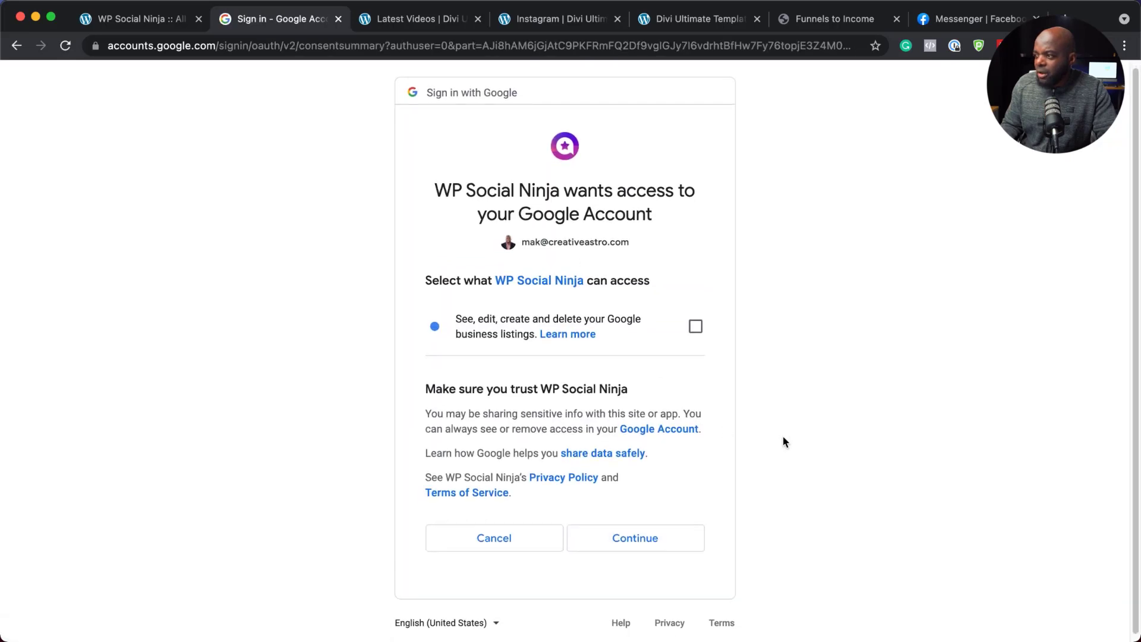
pyautogui.click(634, 542)
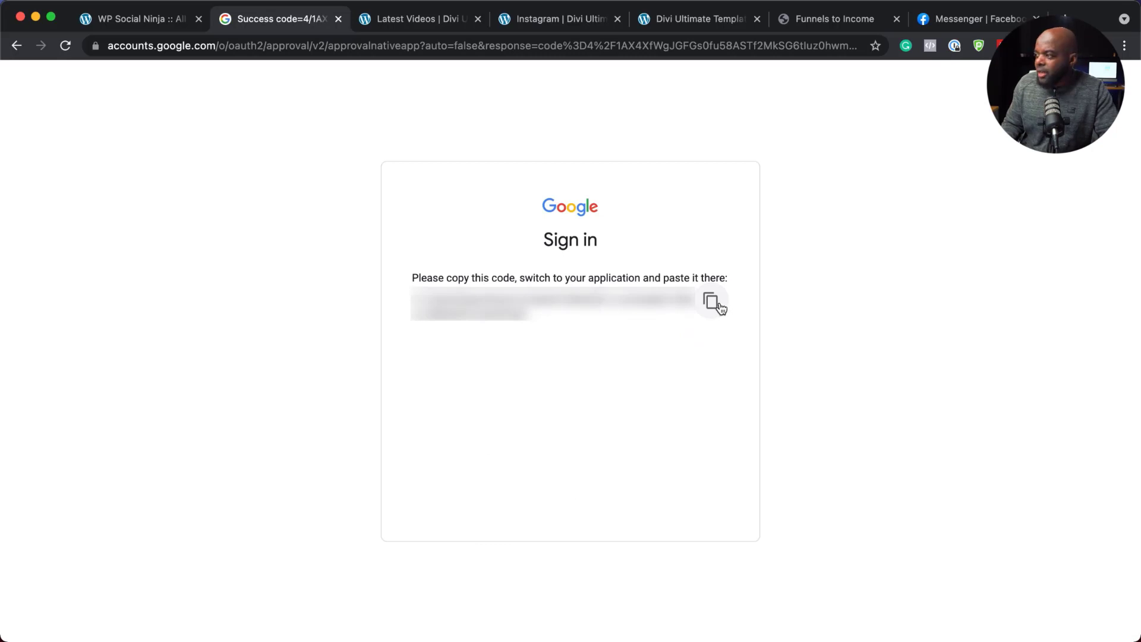
# Copy the Google access code into the Google My Business configuration and verify it
pyautogui.click(712, 302)
pyautogui.hotkey('ctrl', 'shift', 'Tab')
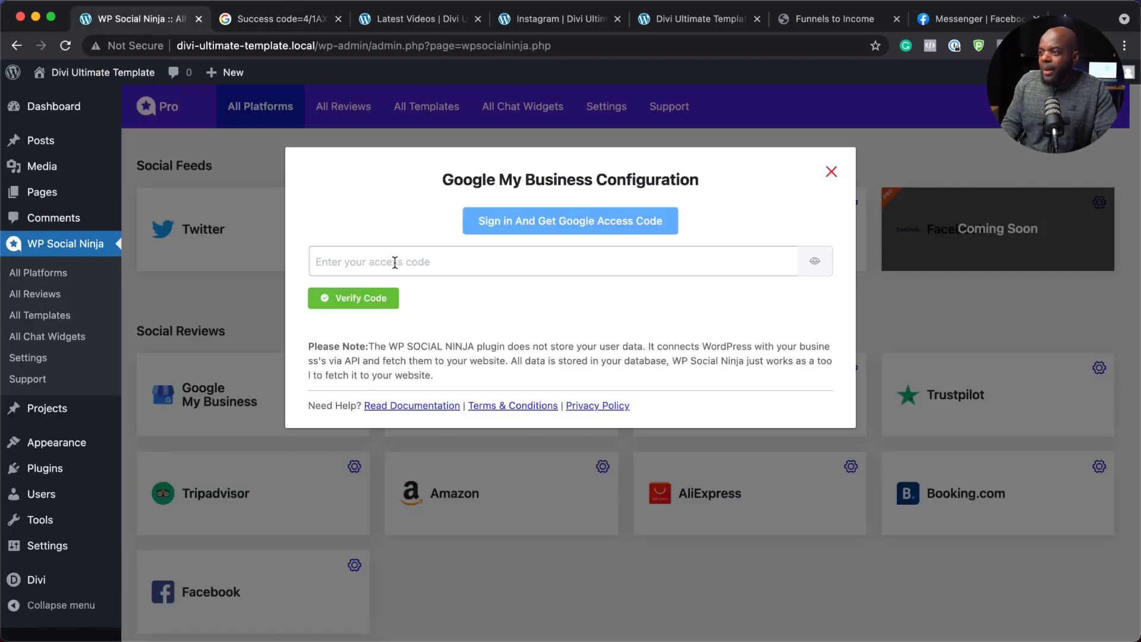
pyautogui.click(403, 266)
pyautogui.press('super+v')
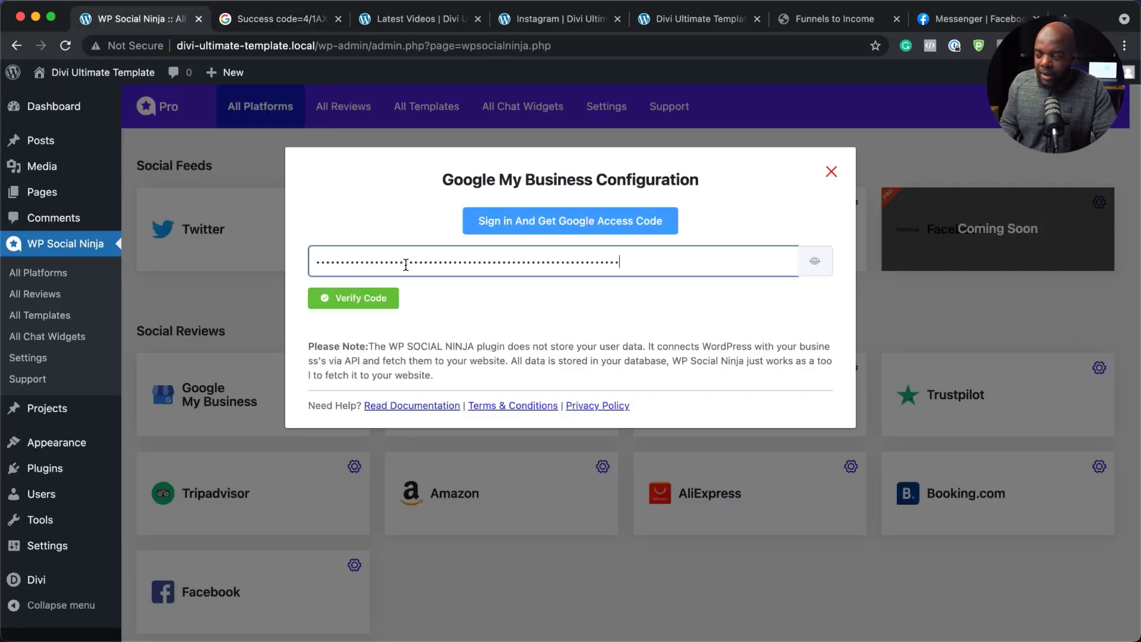
pyautogui.click(361, 298)
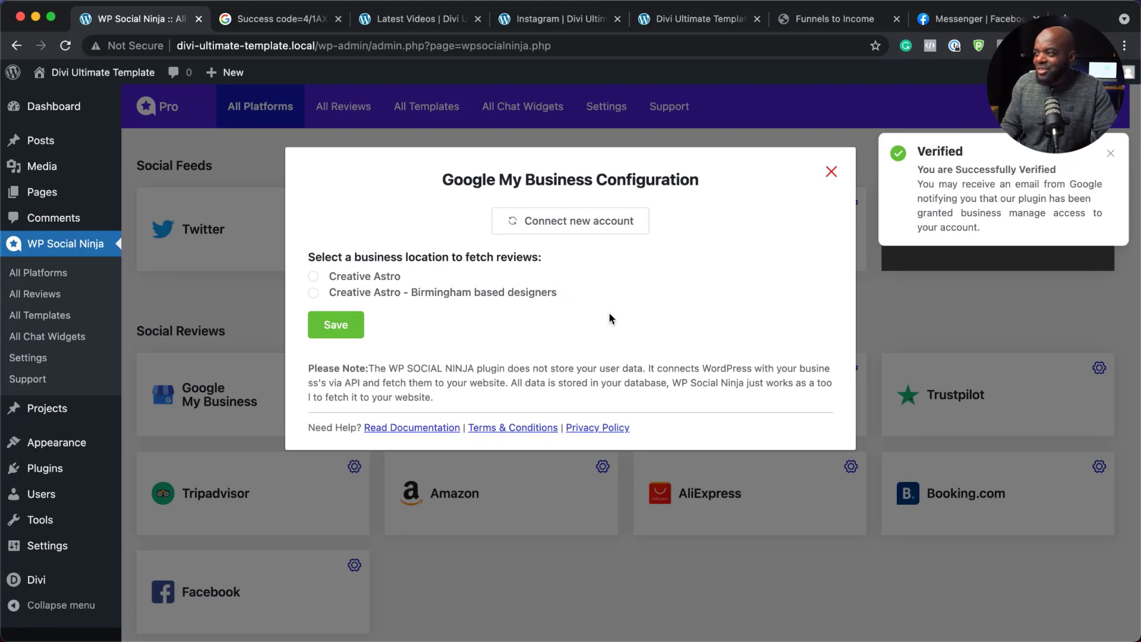
# Fetch reviews for the Creative Astro - Birmingham based designers location and create a Google My Business review template
pyautogui.click(314, 293)
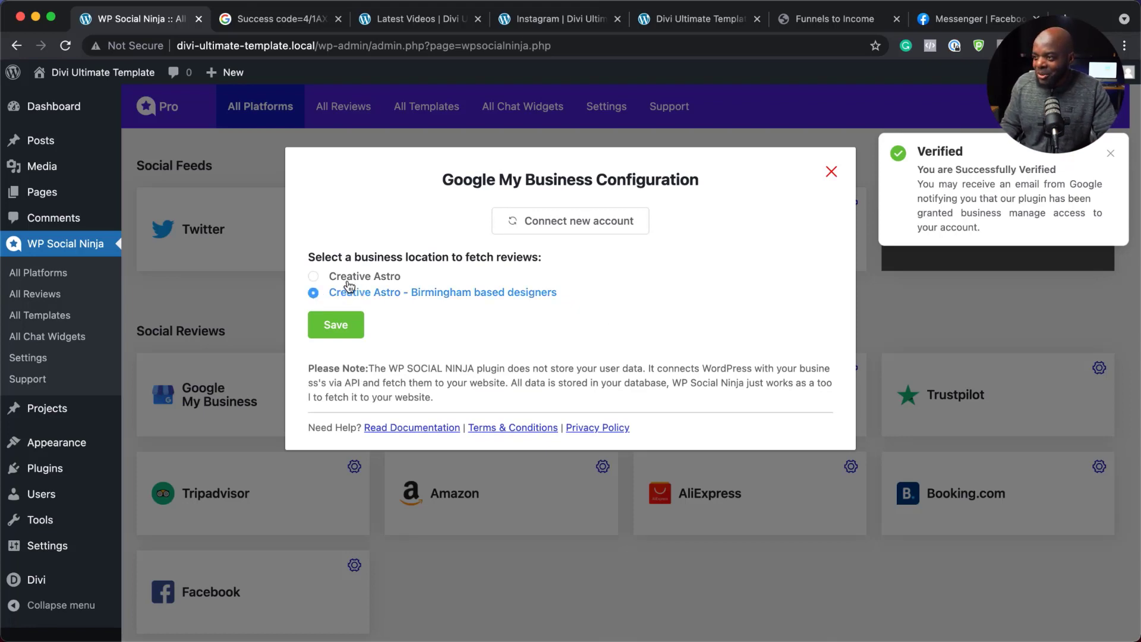
pyautogui.click(314, 277)
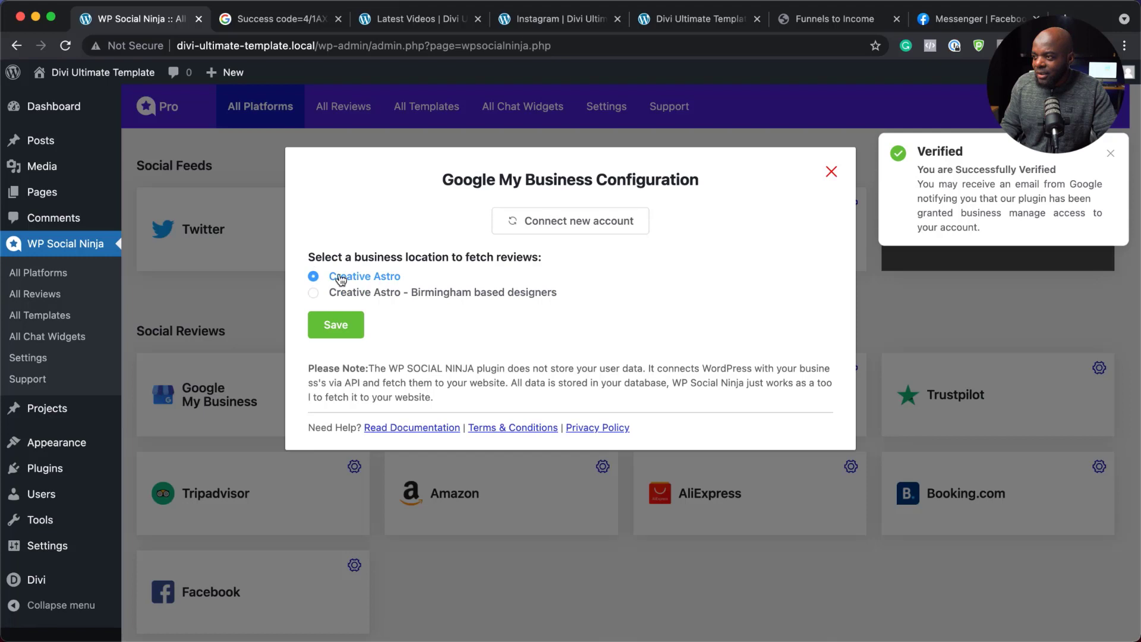
pyautogui.click(314, 293)
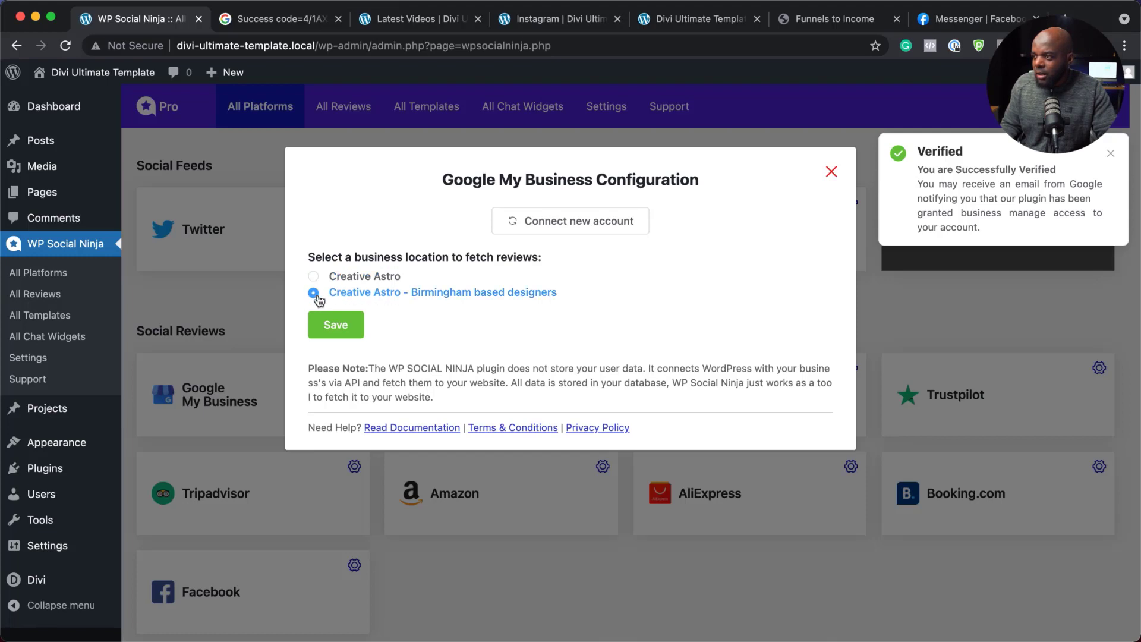
pyautogui.click(1112, 158)
pyautogui.click(331, 329)
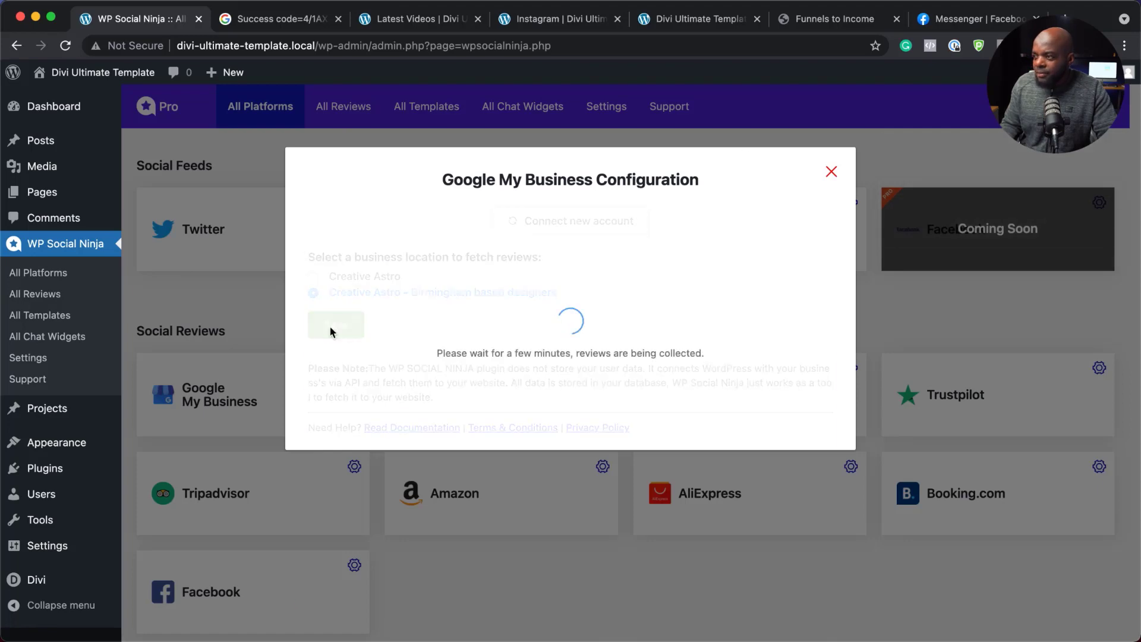
pyautogui.click(400, 464)
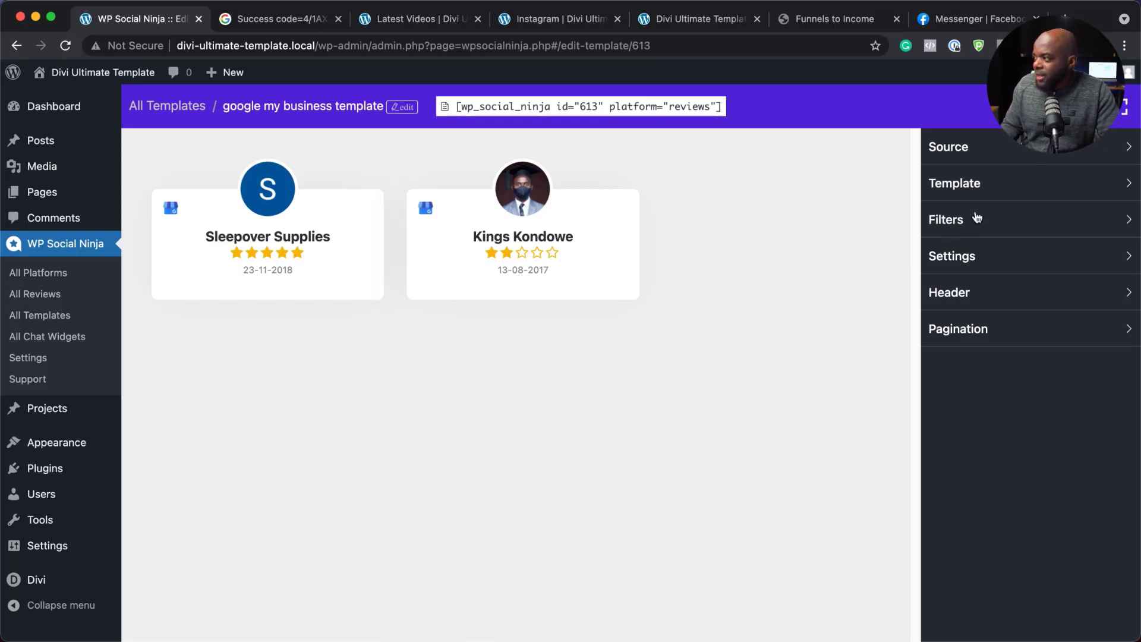
# Preview the reviews in the Slider layout type, then switch the layout back to Grid
pyautogui.click(978, 188)
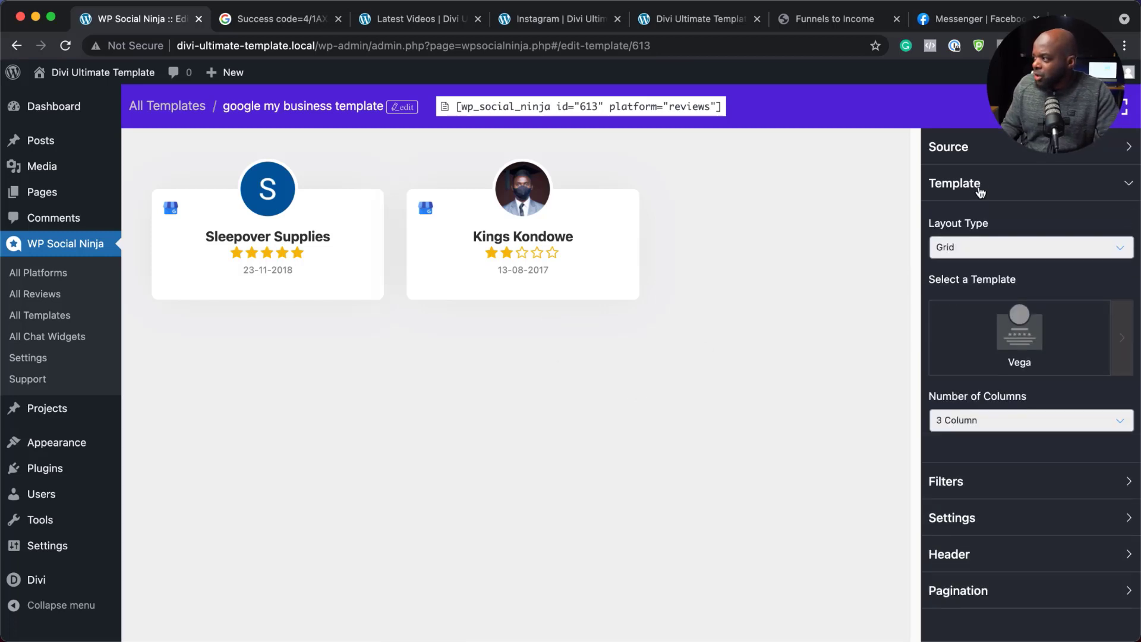
pyautogui.click(991, 251)
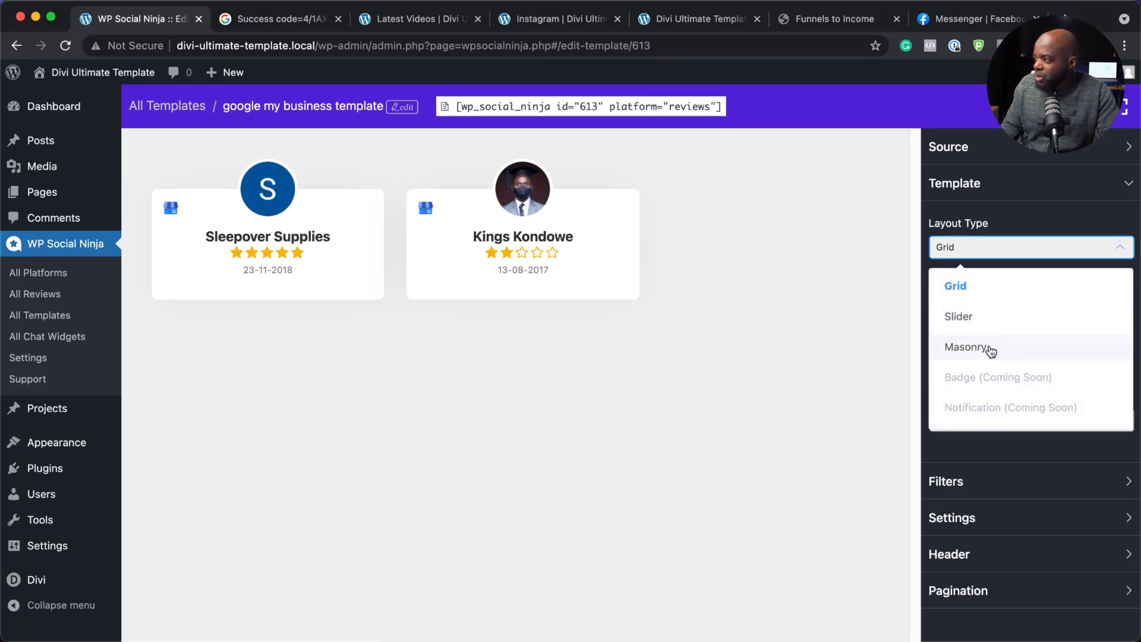
pyautogui.click(989, 318)
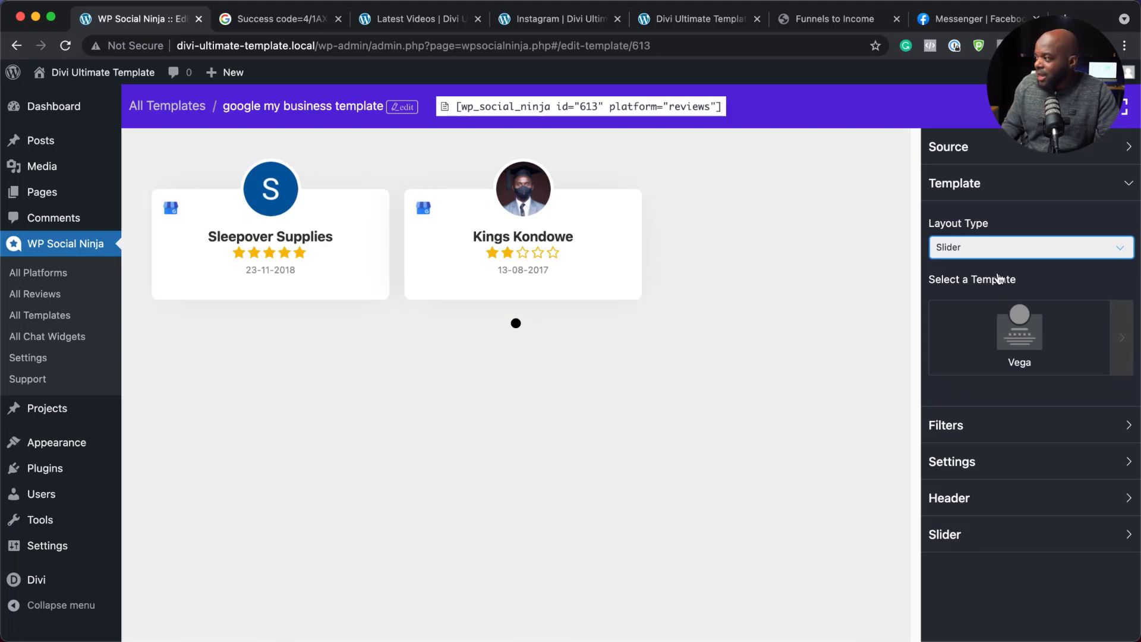
pyautogui.click(984, 254)
pyautogui.click(993, 289)
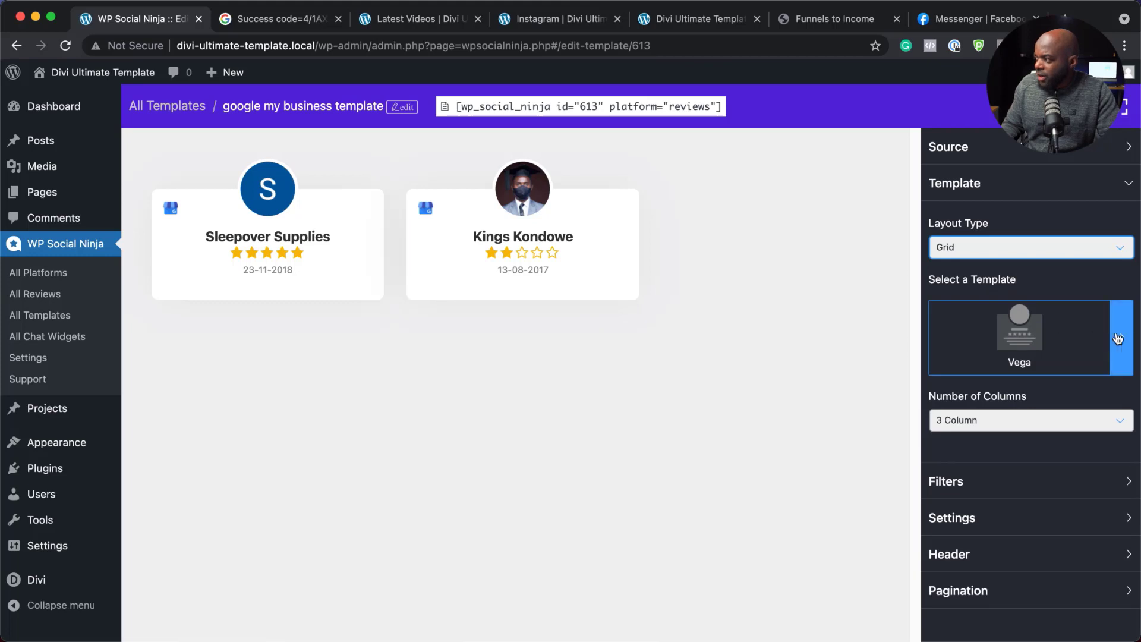
# Try the Spica, Sirius and Rigel card templates on the Google reviews
pyautogui.click(1128, 335)
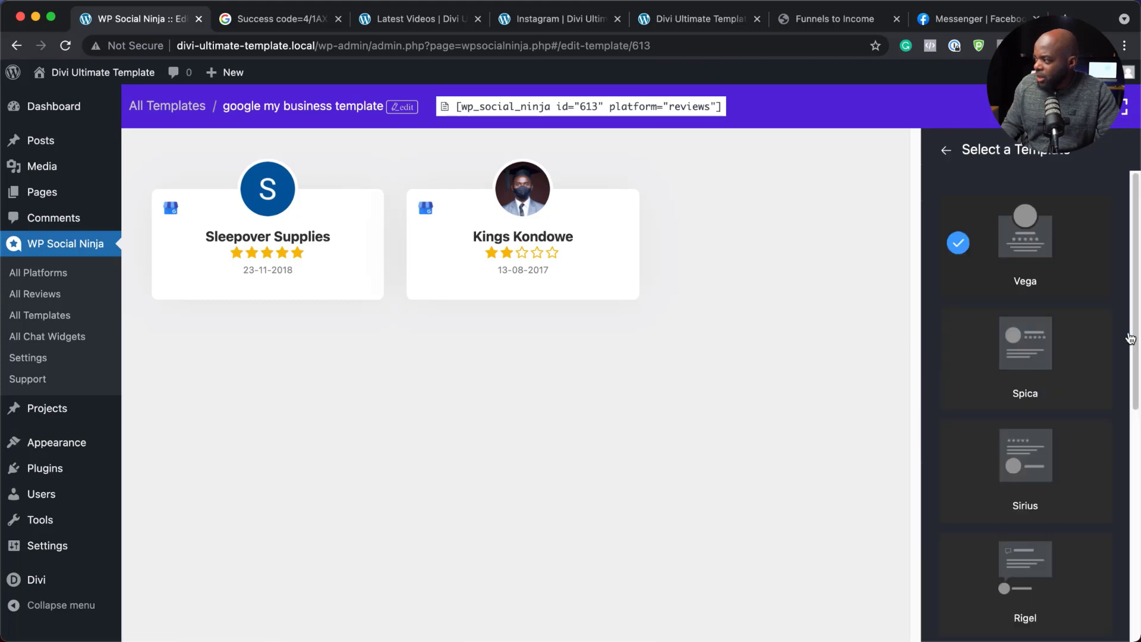
pyautogui.click(1072, 356)
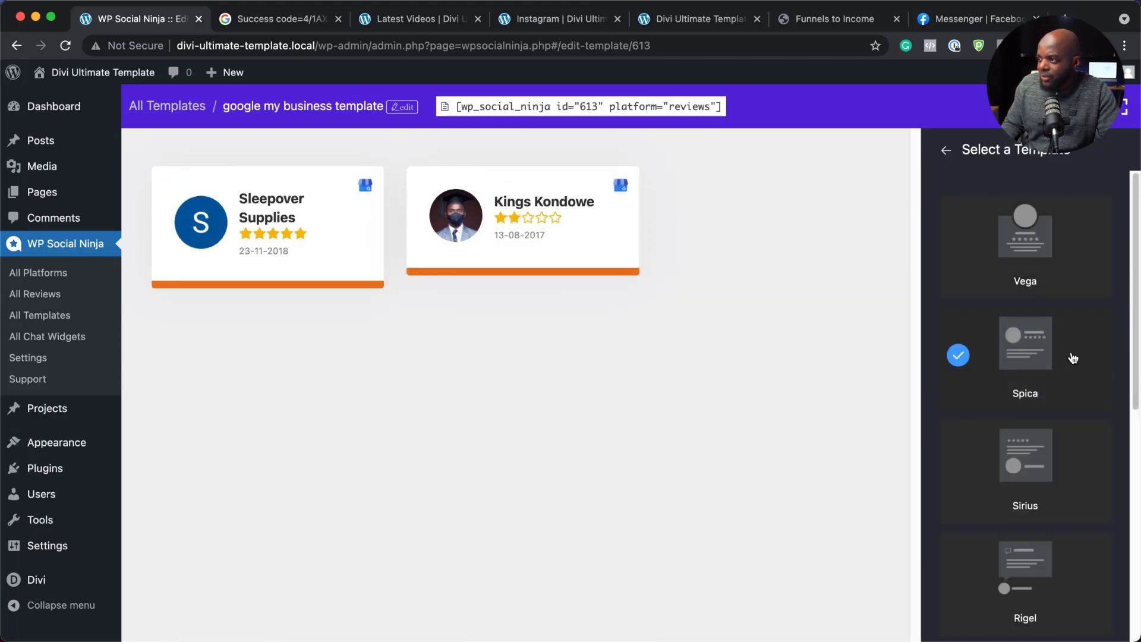
pyautogui.click(1055, 449)
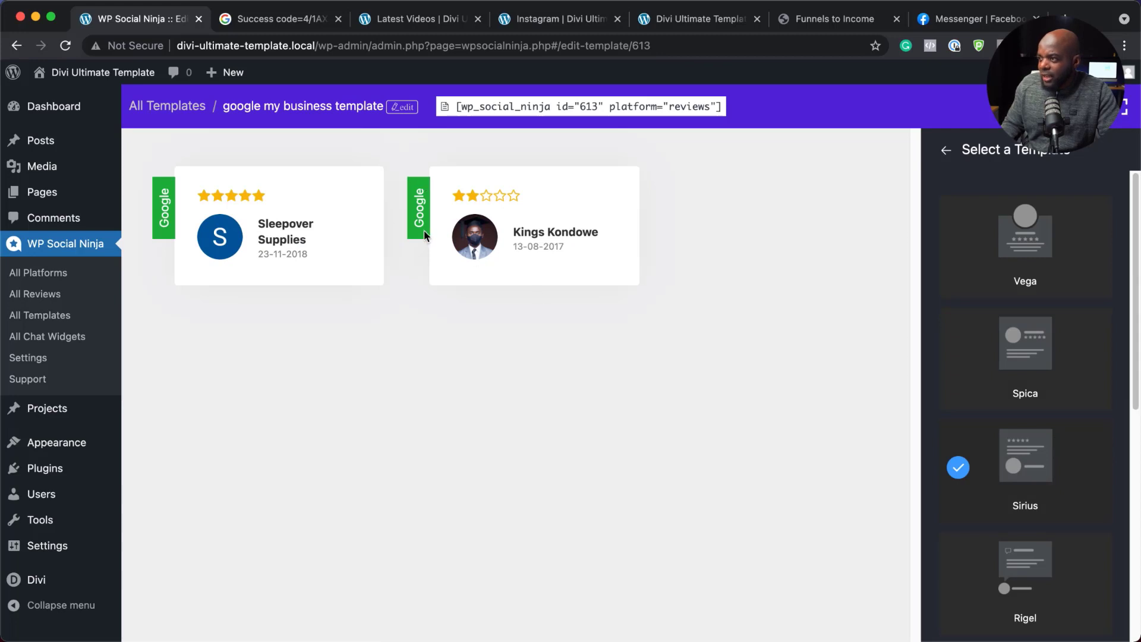
pyautogui.scroll(-3, 1094, 547)
pyautogui.click(1065, 502)
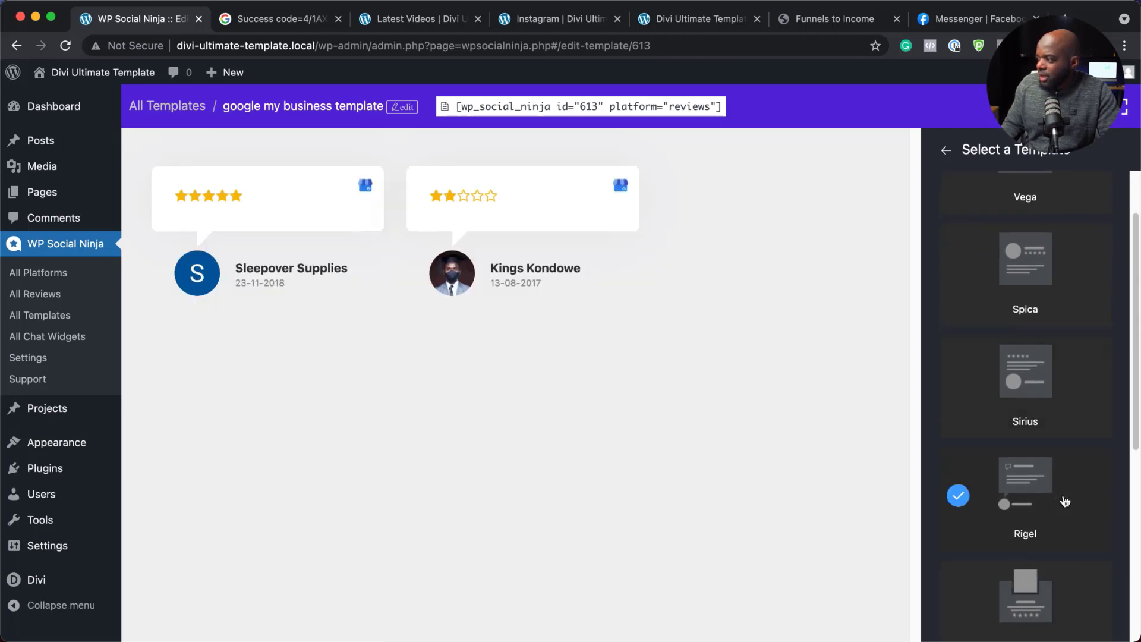
# Try the Procyon, Pollux and Mimosa card templates, then apply Hadar to the reviews
pyautogui.click(1041, 603)
pyautogui.scroll(-3, 1041, 603)
pyautogui.click(1065, 601)
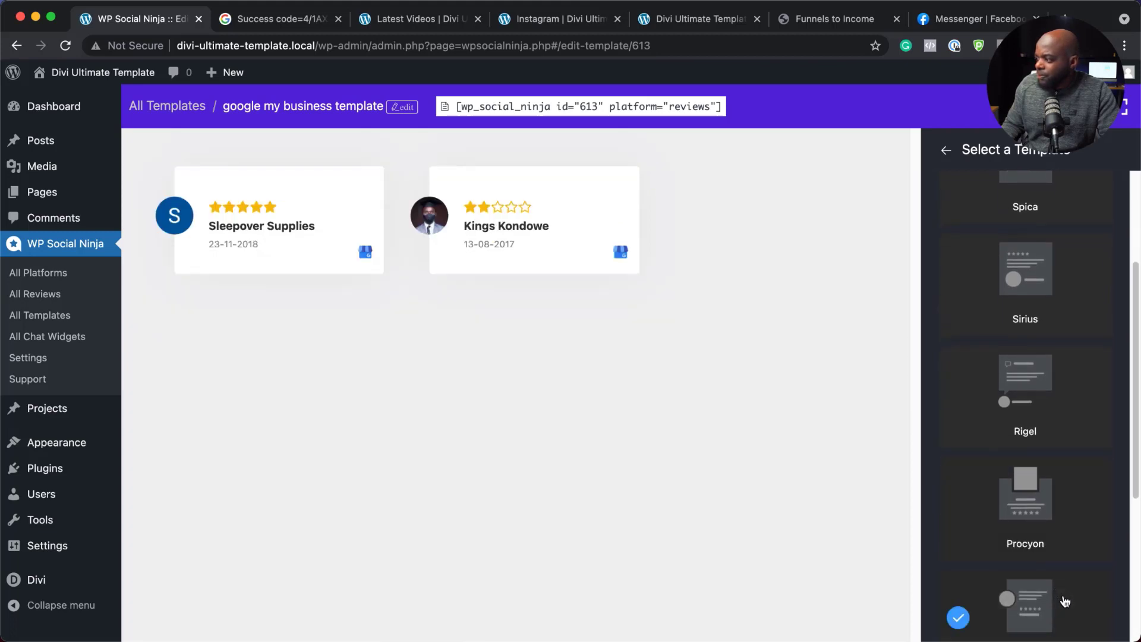
pyautogui.scroll(-3, 1064, 601)
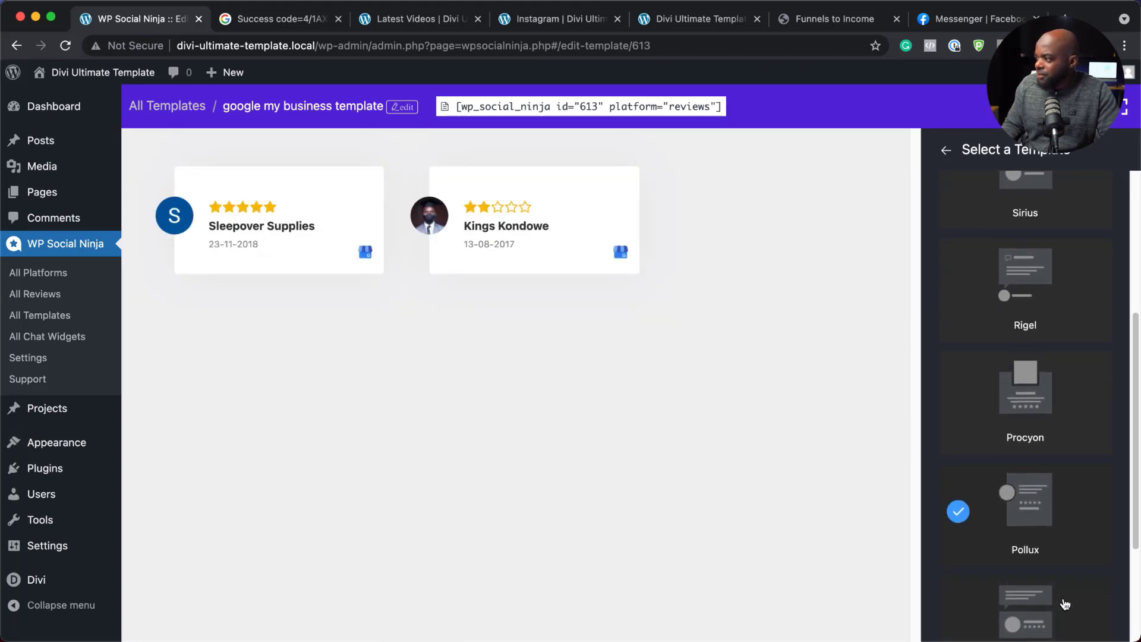
pyautogui.click(1065, 603)
pyautogui.scroll(-3, 1065, 604)
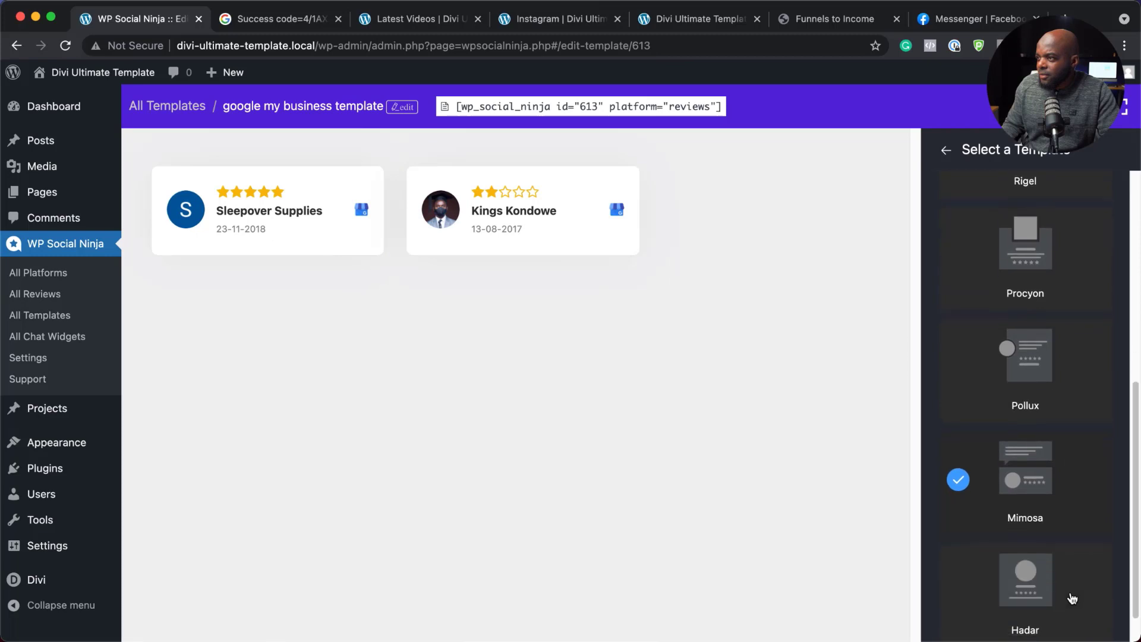
pyautogui.click(1060, 590)
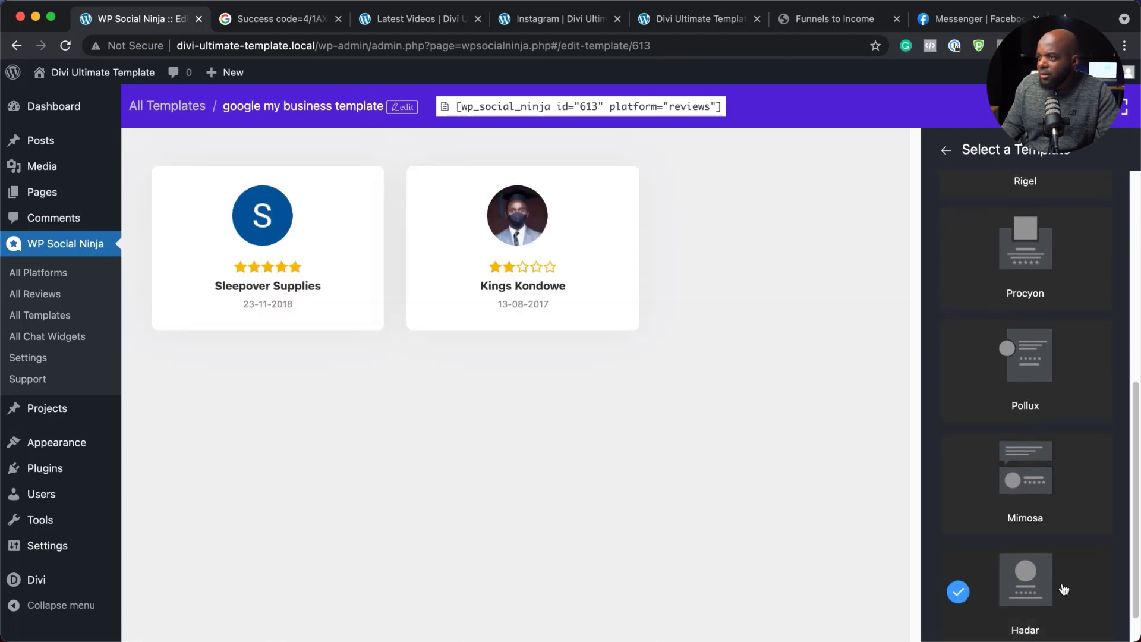
# Look over the remaining review card templates and examine the filter options of the Google My Business template
pyautogui.scroll(-3, 1058, 577)
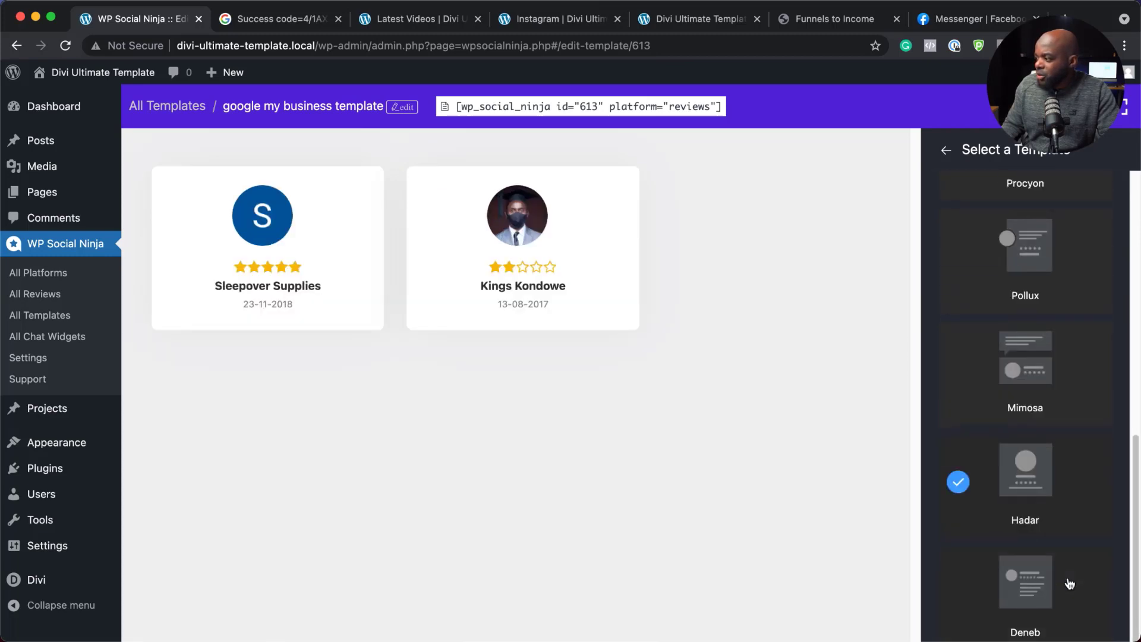
pyautogui.scroll(5, 1021, 356)
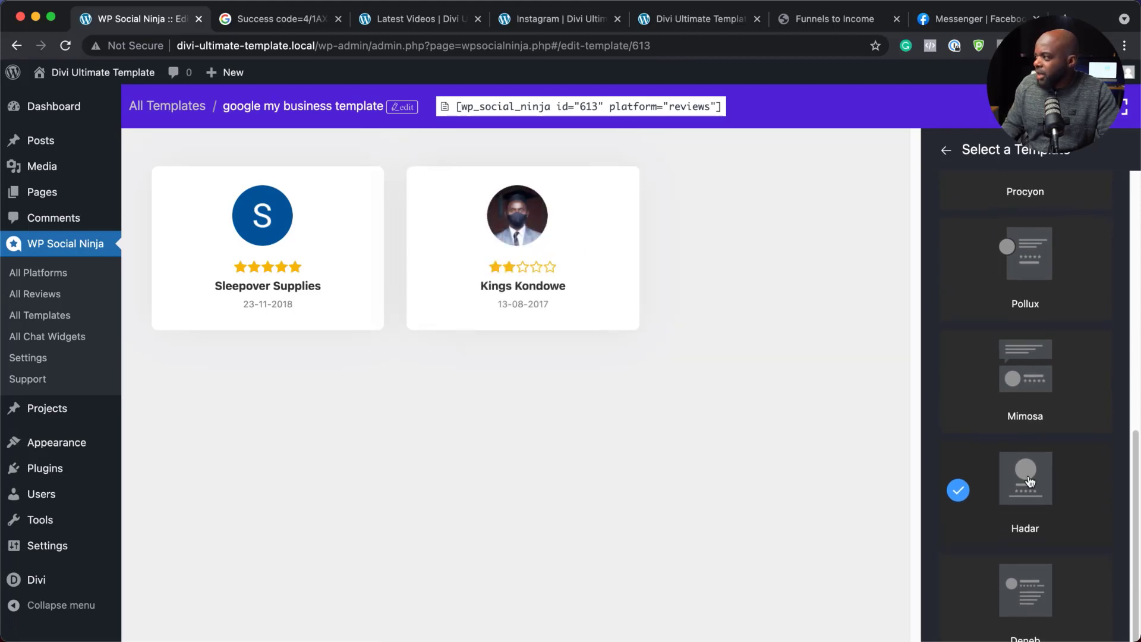
pyautogui.click(947, 155)
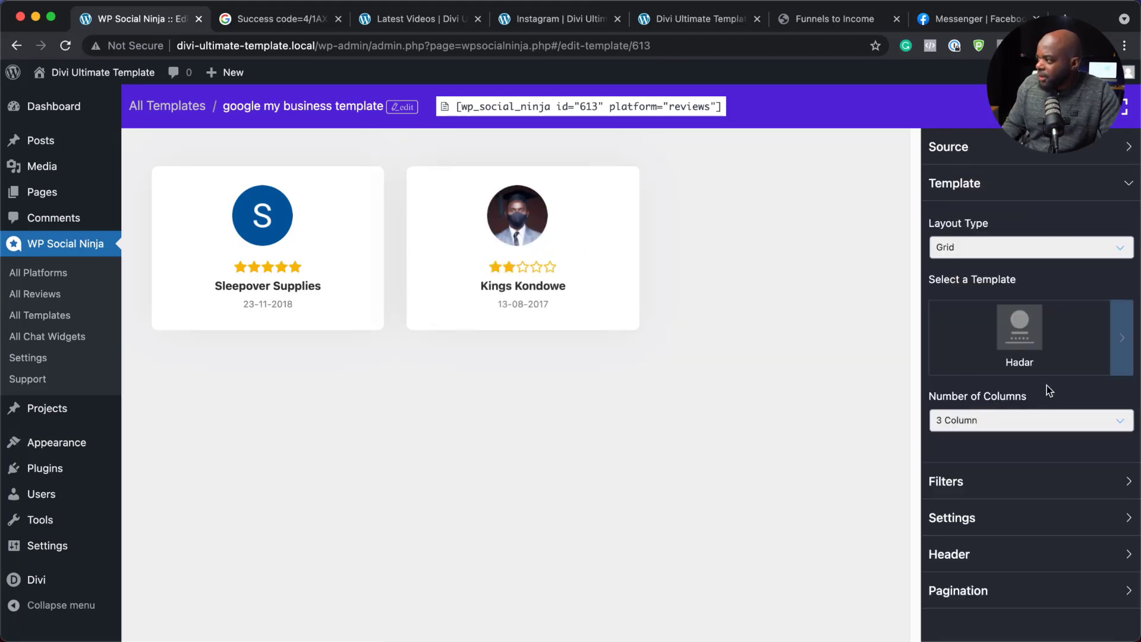
pyautogui.click(963, 482)
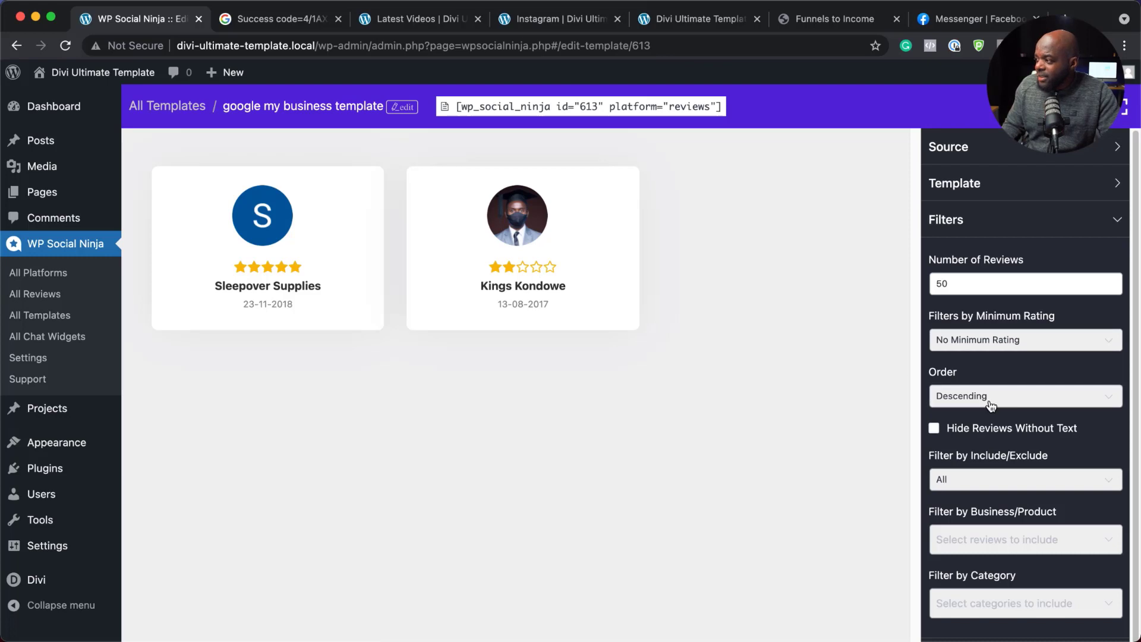
pyautogui.scroll(-2, 1008, 443)
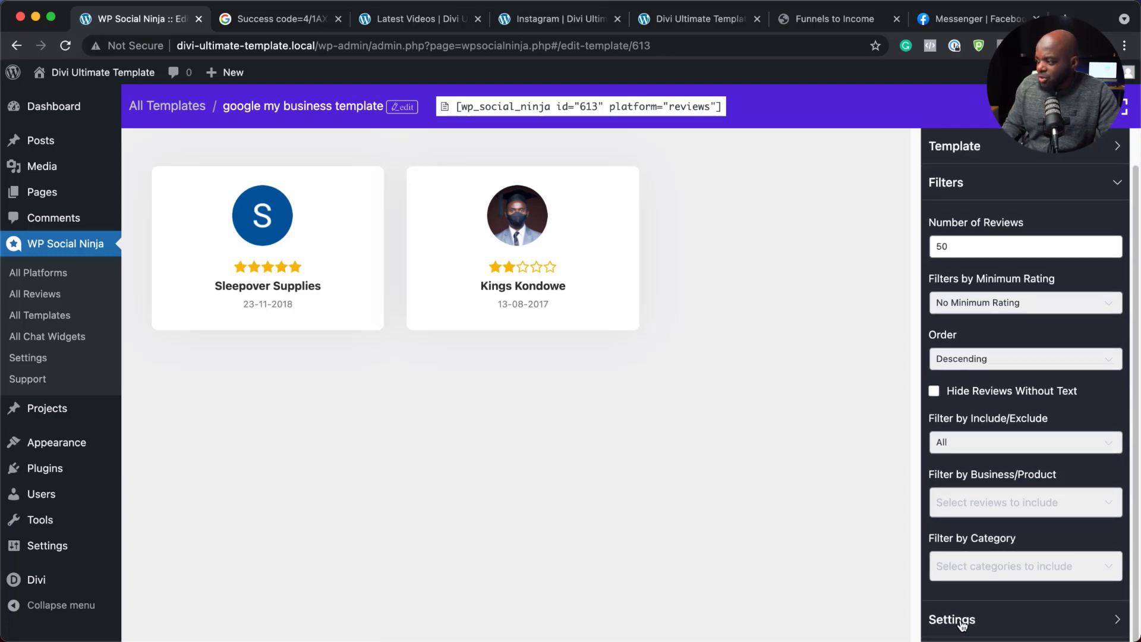
pyautogui.click(1093, 182)
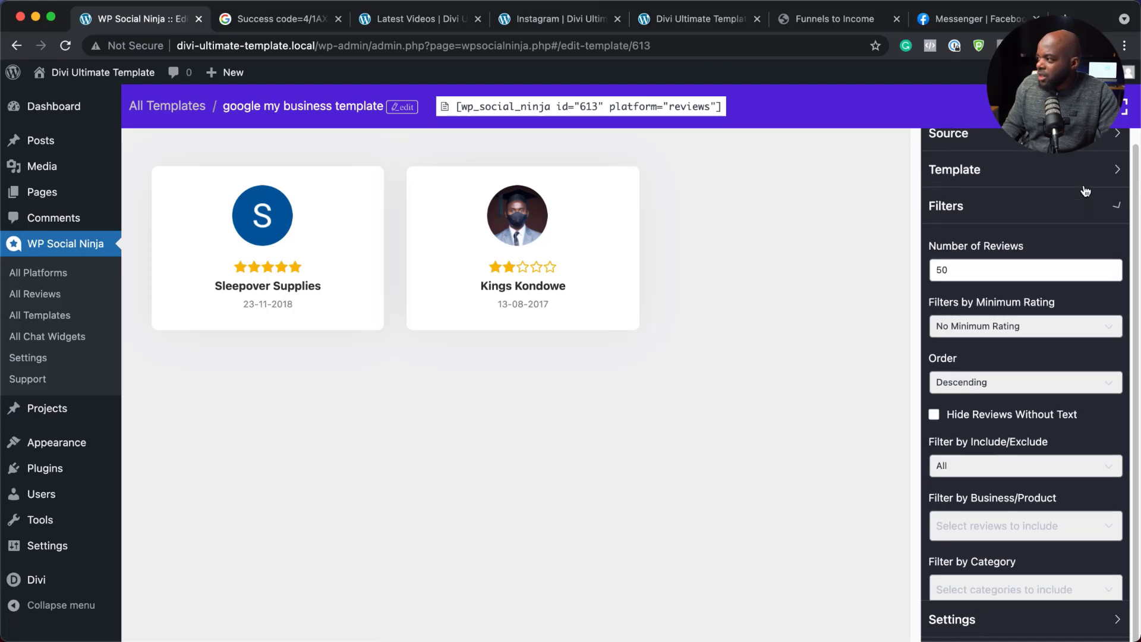
# Set the date format of the Google reviews to September 23, 2021 (F j, Y)
pyautogui.click(976, 265)
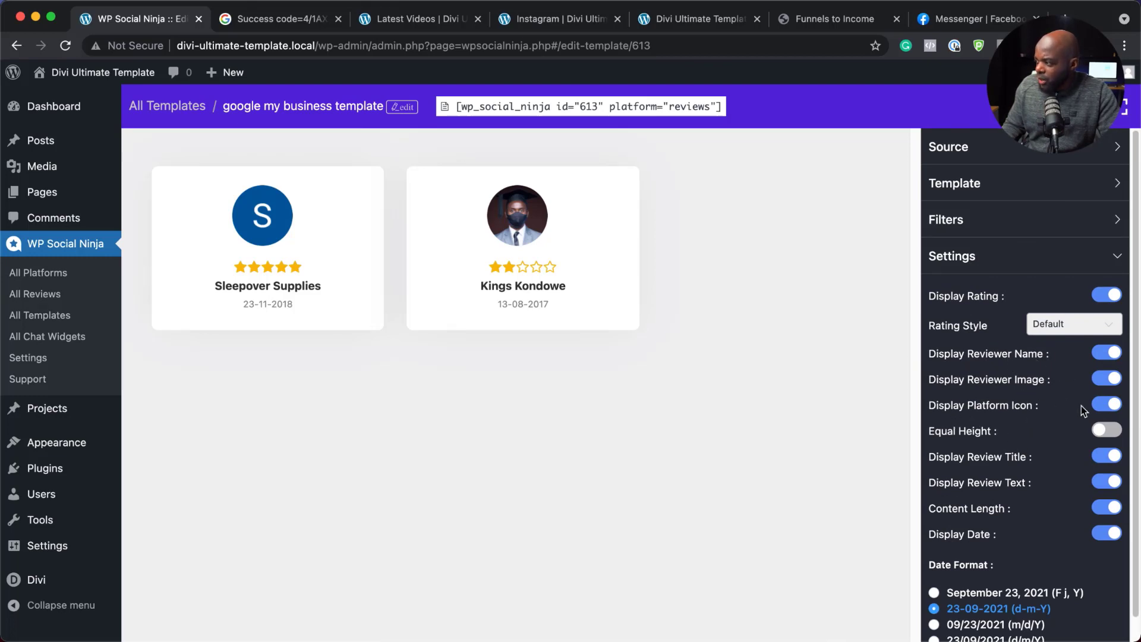
pyautogui.scroll(-3, 999, 483)
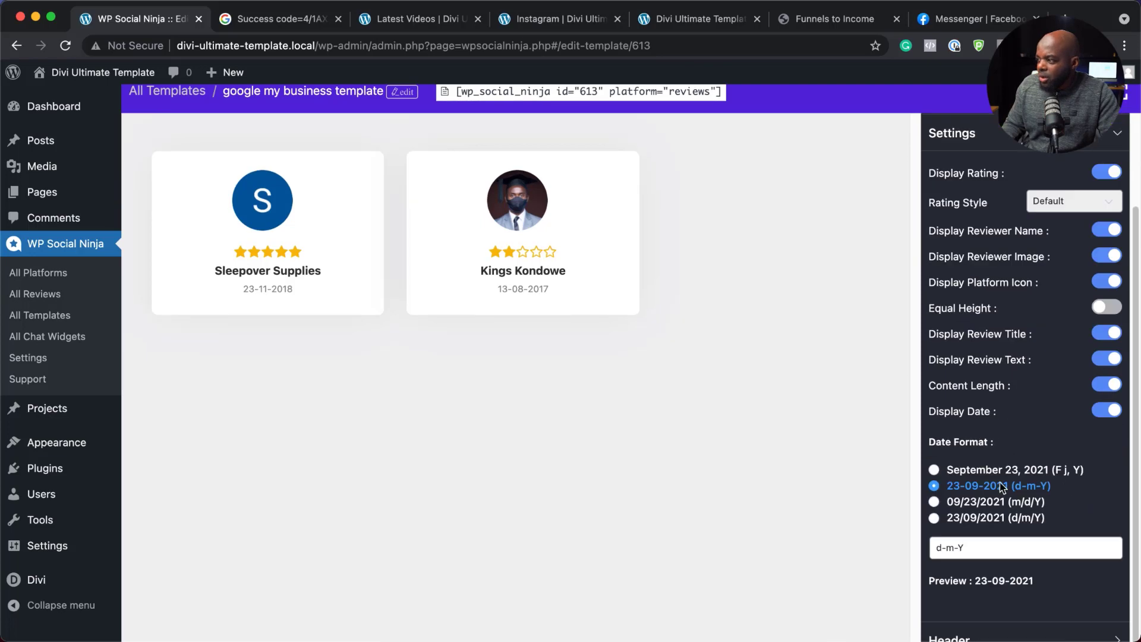
pyautogui.click(934, 470)
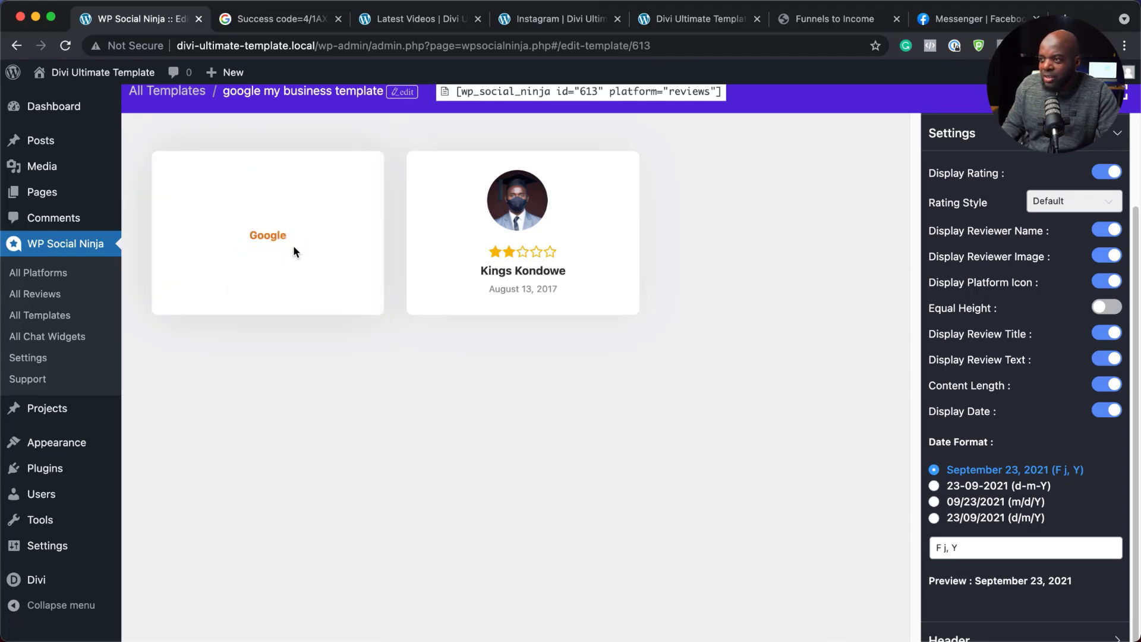
# Turn on the header display for the Google My Business review template
pyautogui.scroll(-3, 1111, 505)
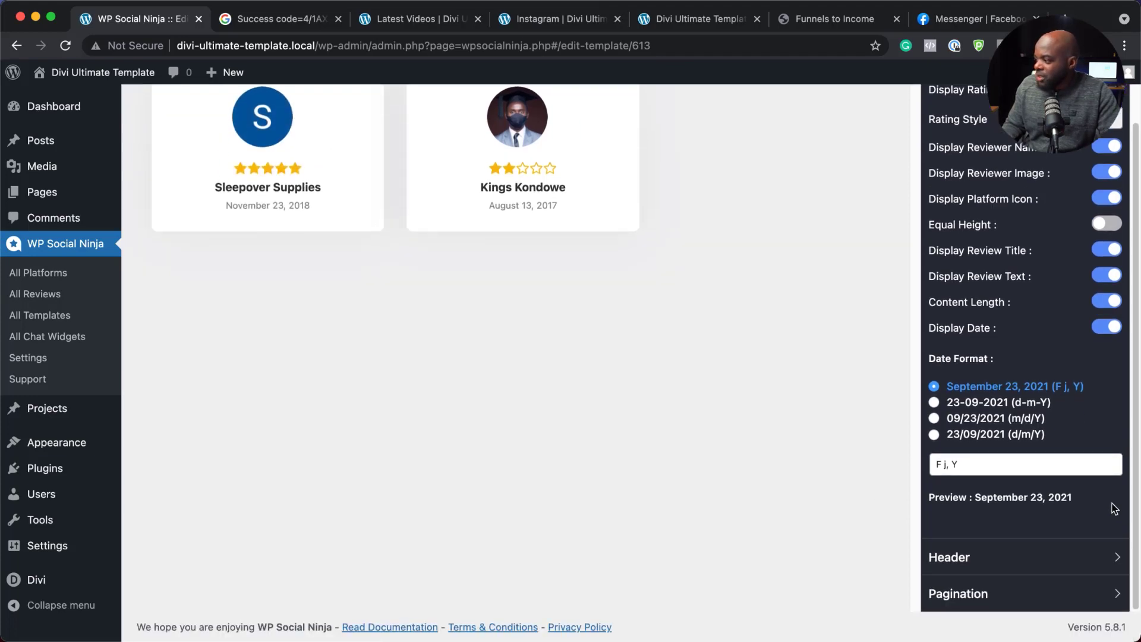
pyautogui.click(1020, 559)
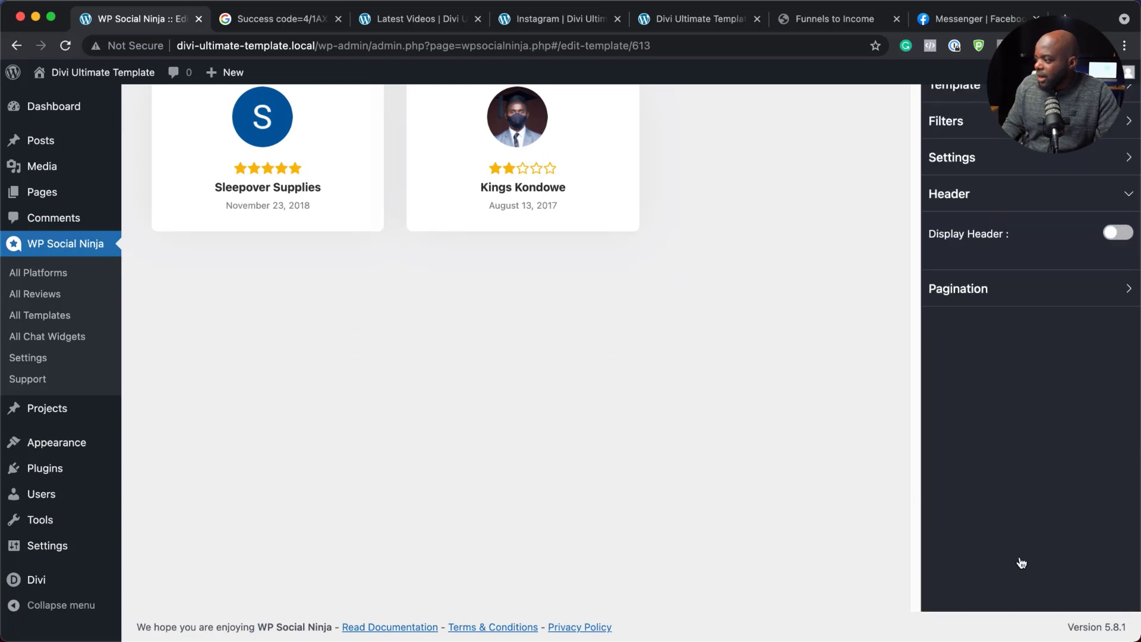
pyautogui.click(1122, 233)
pyautogui.scroll(3, 693, 387)
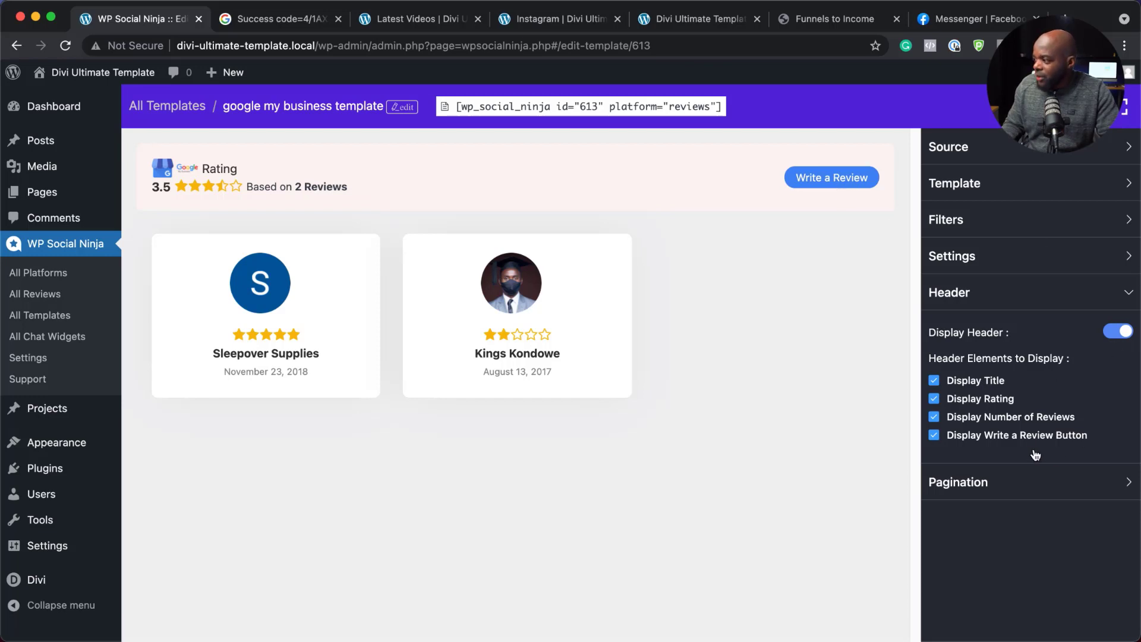
# Copy the review template's shortcode, create a new page titled Reviews and open it in the Divi Builder
pyautogui.click(615, 112)
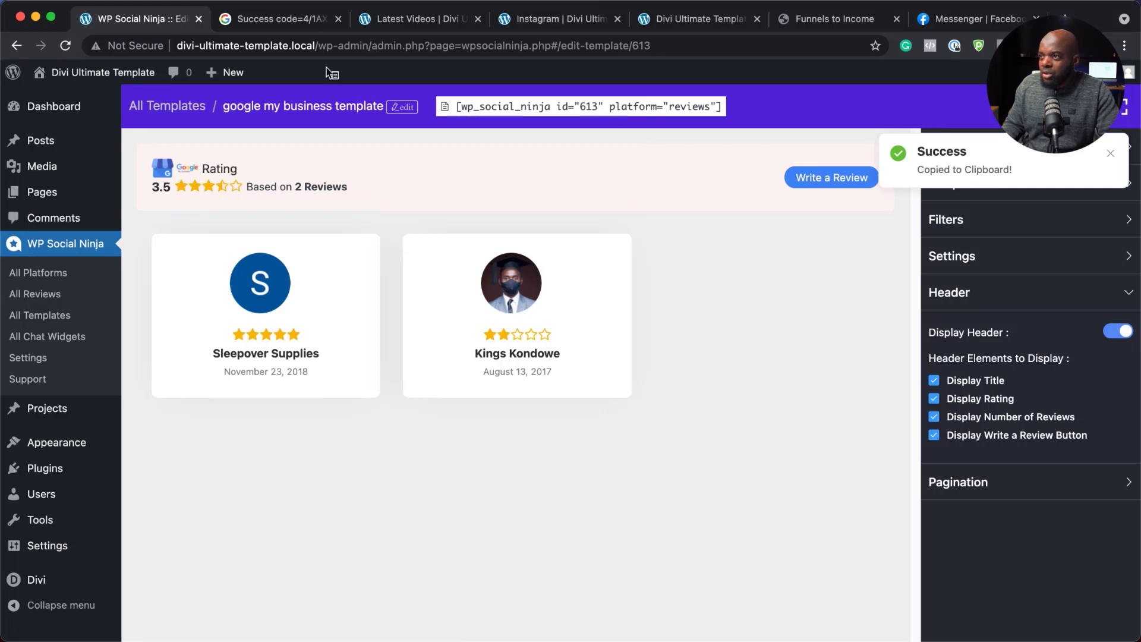
pyautogui.moveTo(226, 73)
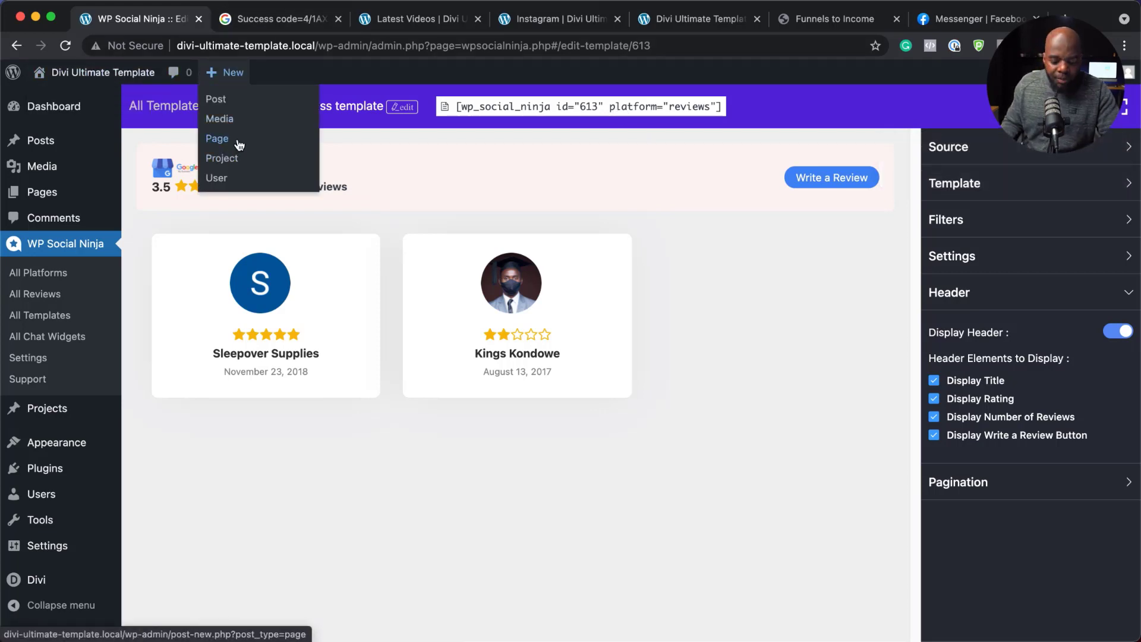
pyautogui.click(217, 138)
pyautogui.write('Re')
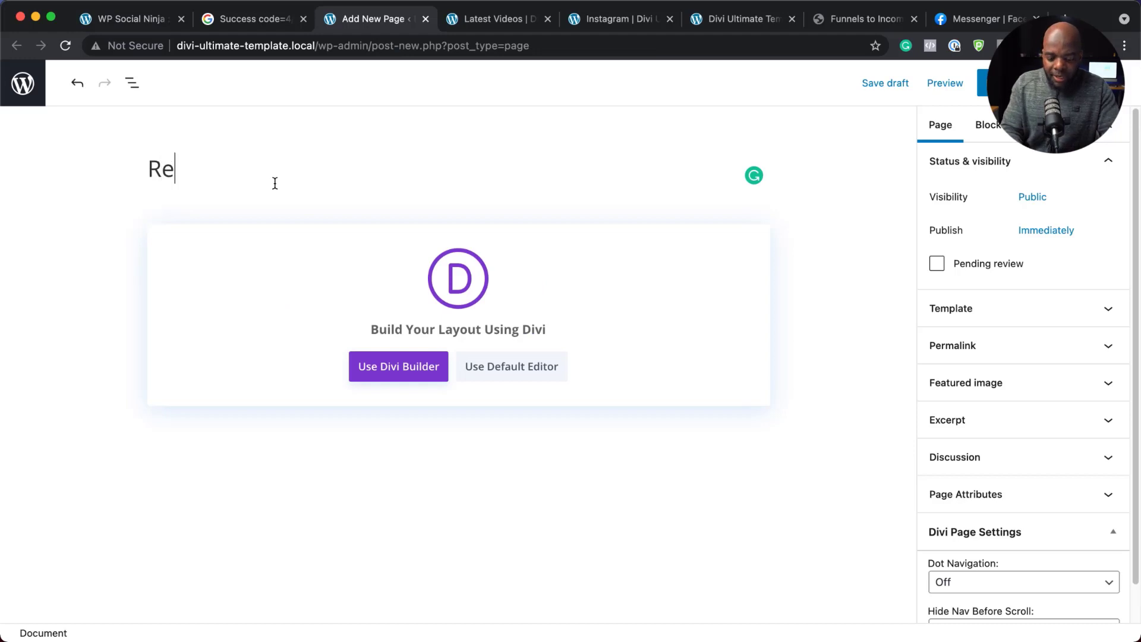
pyautogui.write('views')
pyautogui.click(407, 366)
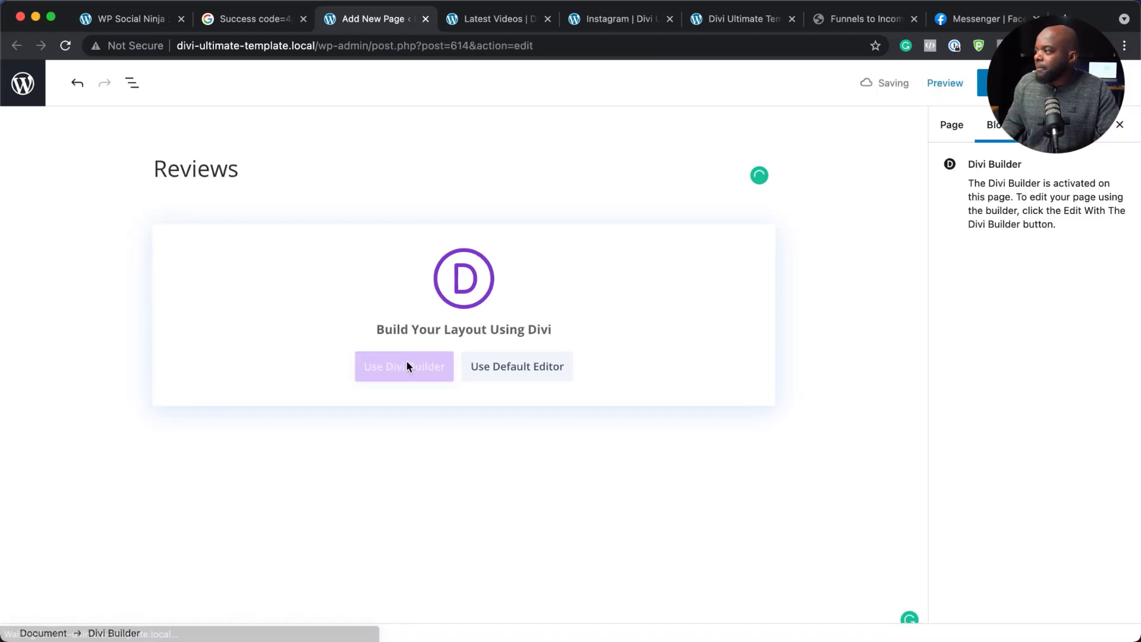
# Add a one-column row with a Text module to the empty section of the Reviews page
pyautogui.click(324, 385)
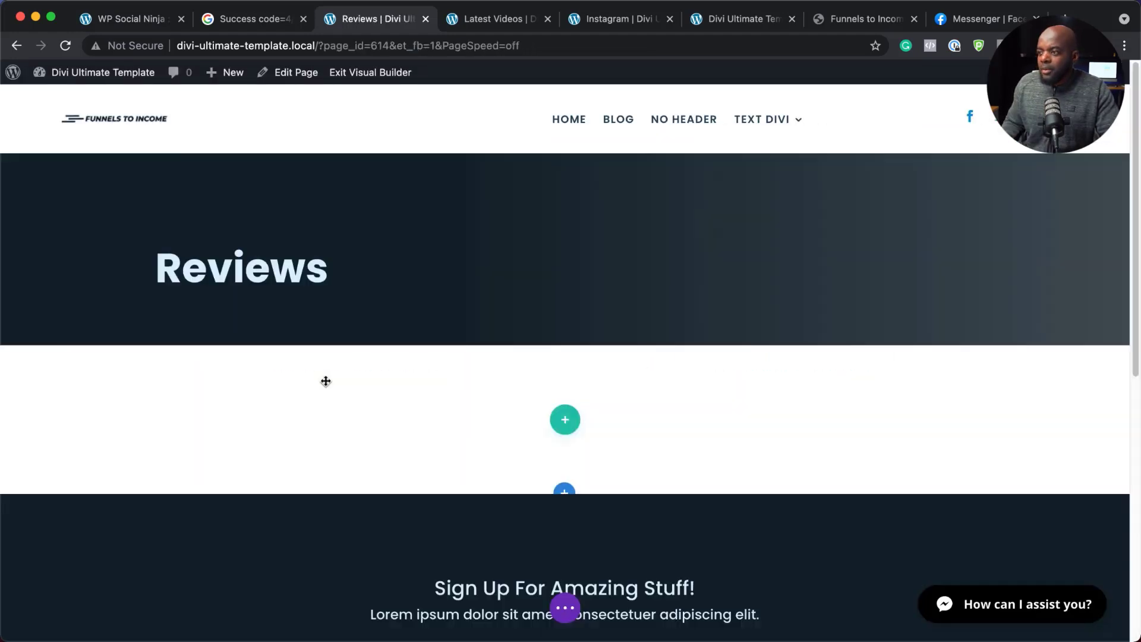
pyautogui.click(493, 224)
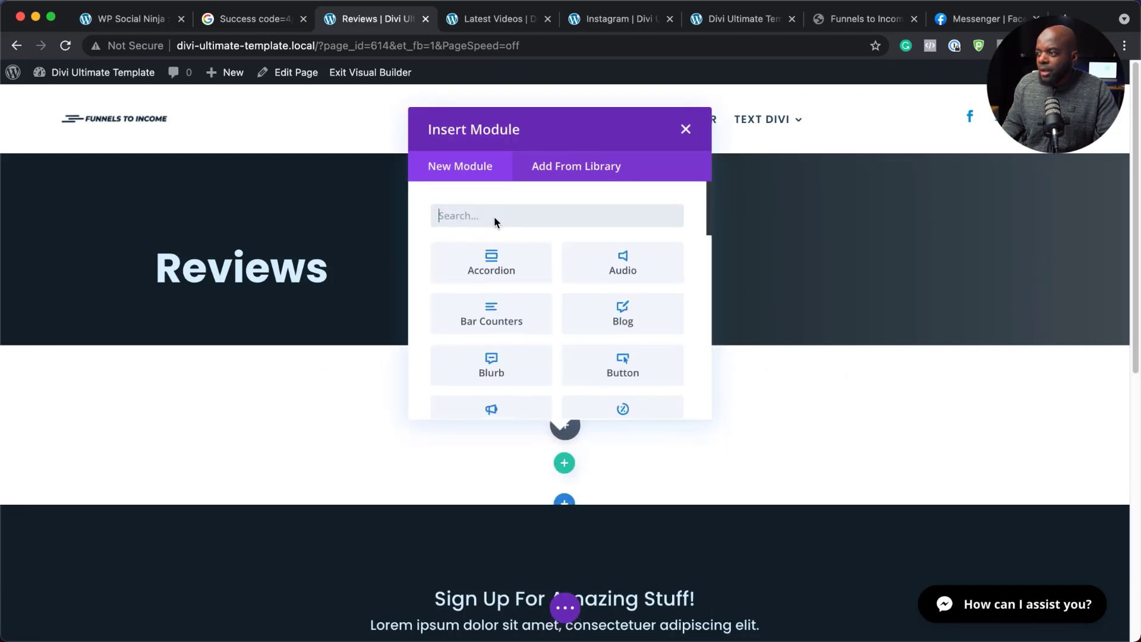
pyautogui.write('text')
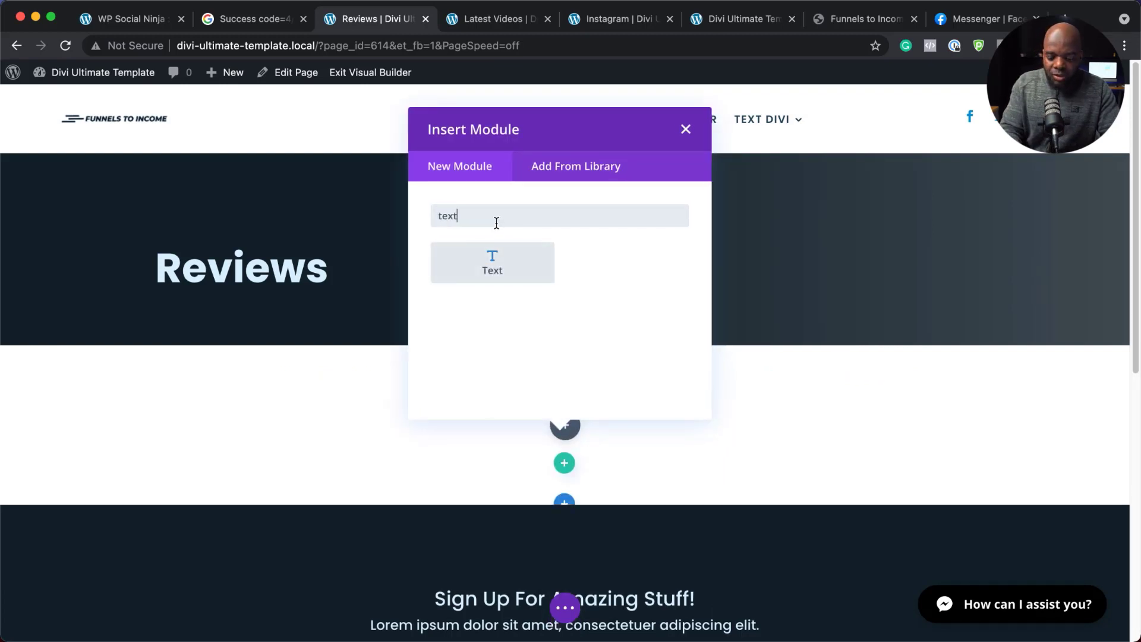
pyautogui.click(492, 260)
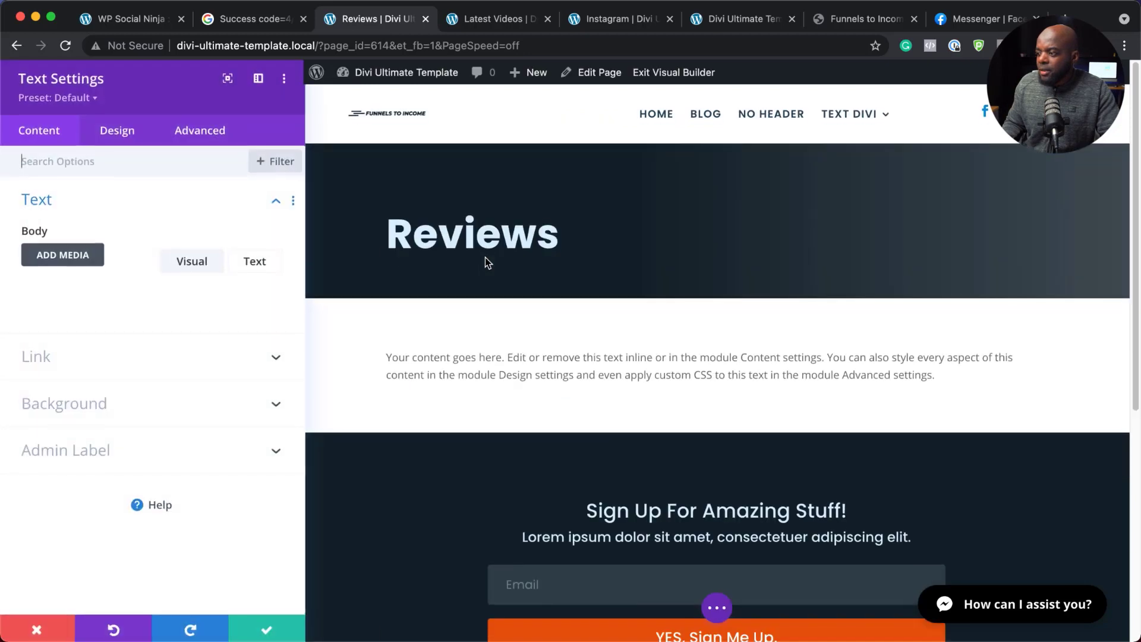
# Replace the Text module's placeholder content with the shortcode [wp_social_ninja id="613" platform="reviews"] and save the module
pyautogui.moveTo(227, 453); pyautogui.dragTo(6, 351)
pyautogui.hotkey('ctrl', 'v')
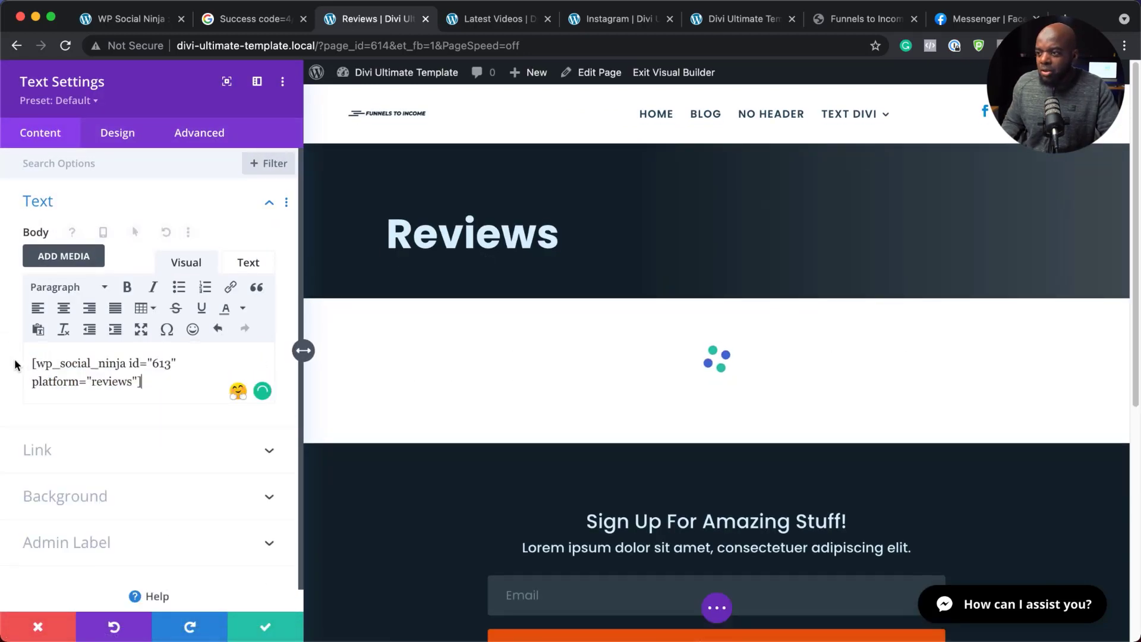
pyautogui.click(275, 631)
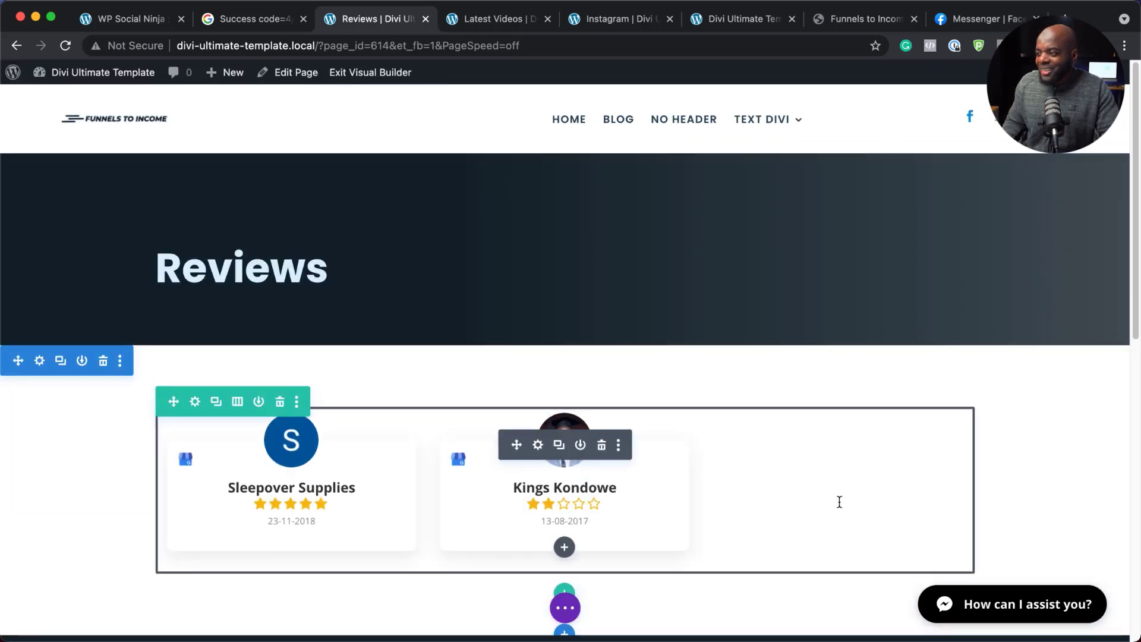
pyautogui.scroll(-2, 824, 485)
pyautogui.scroll(2, 822, 485)
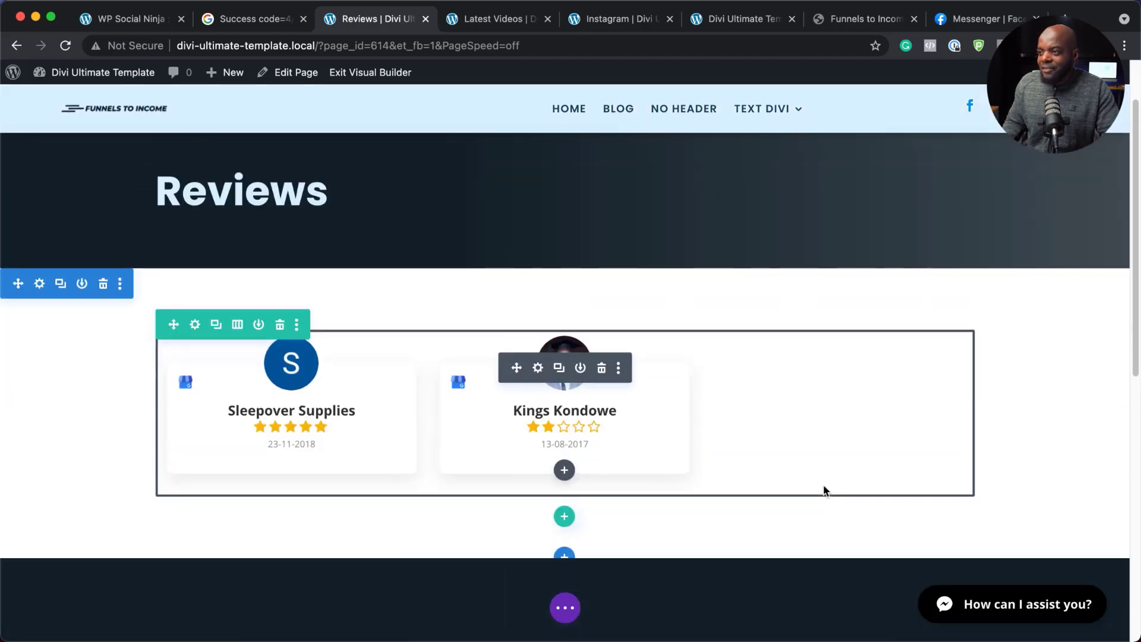